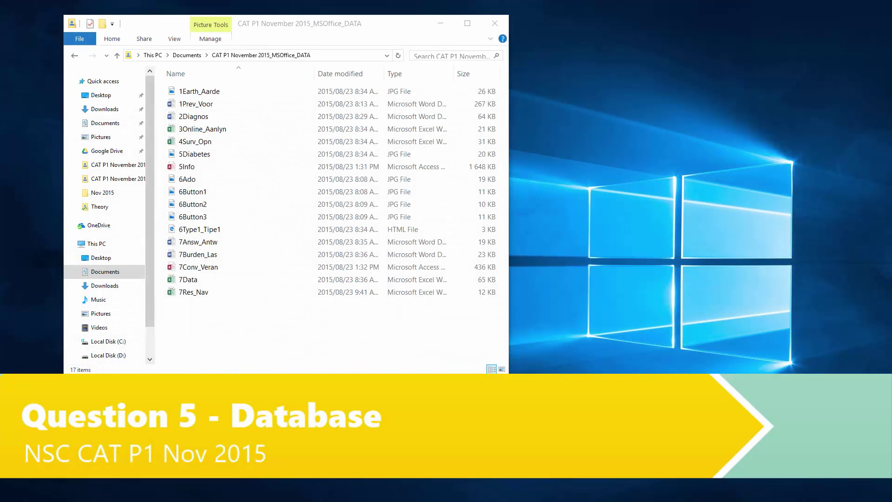
Open the 5Info database, enable its content, and open the Type_Tipe table in Design View
{"action": "double_click", "coordinate": [192, 166]}
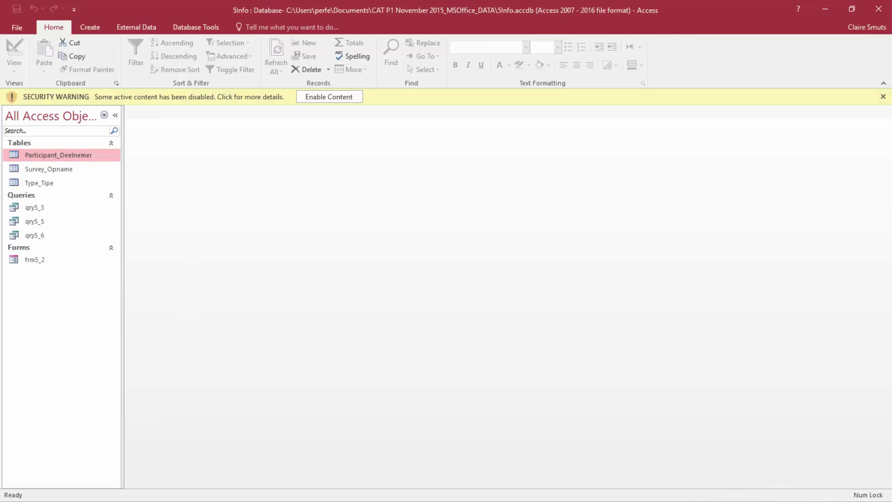
{"action": "left_click", "coordinate": [328, 98]}
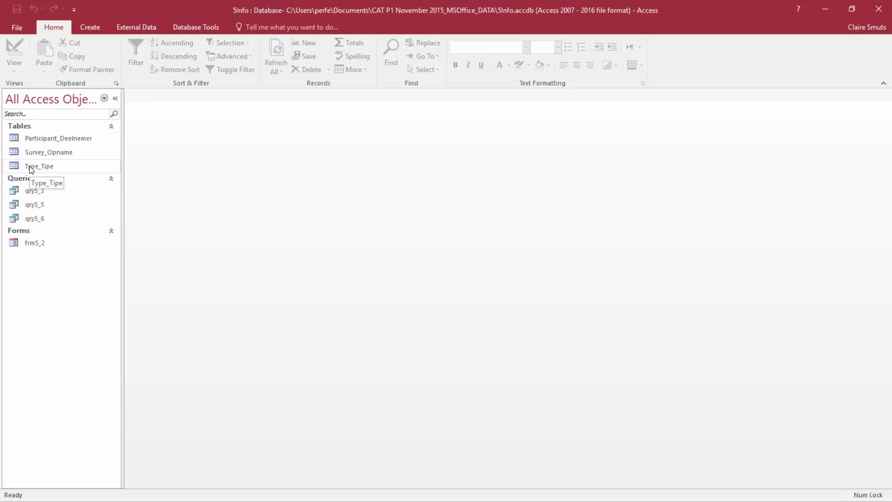
{"action": "double_click", "coordinate": [29, 167]}
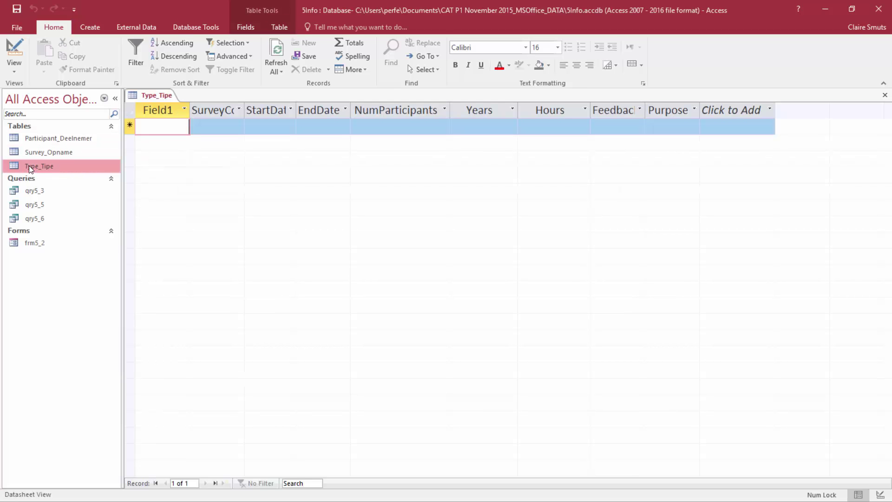
{"action": "left_click", "coordinate": [14, 63]}
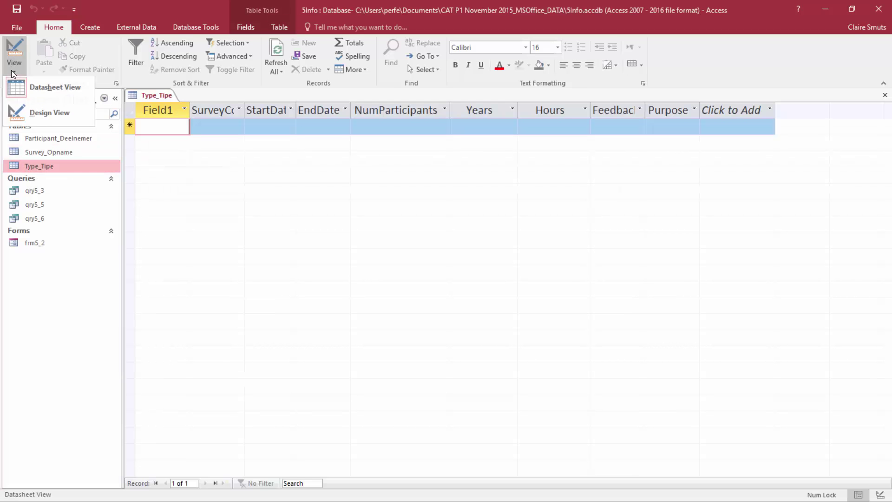
{"action": "left_click", "coordinate": [44, 115]}
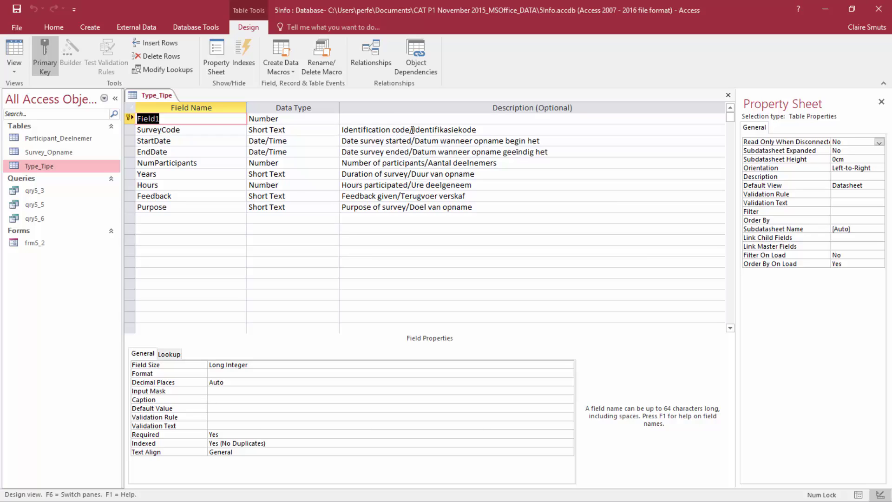
Make SurveyCode the primary key of the Type_Tipe table in place of Field1
{"action": "left_click", "coordinate": [192, 131]}
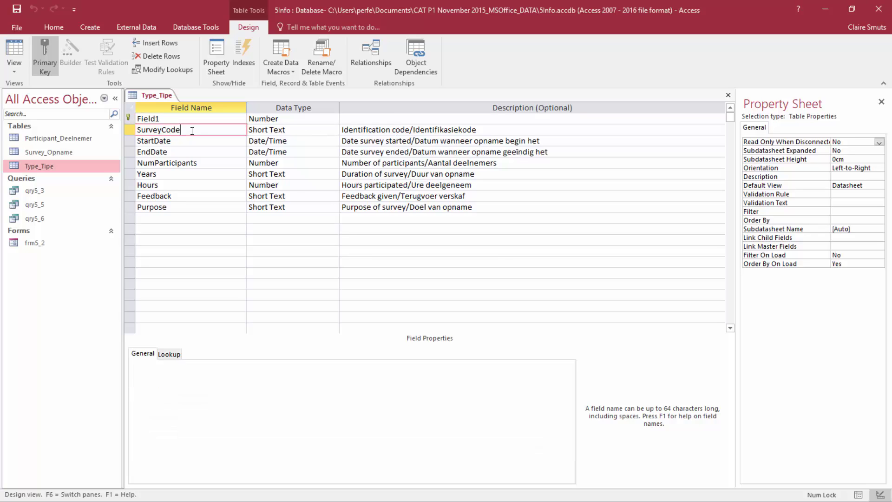
{"action": "left_click", "coordinate": [43, 63]}
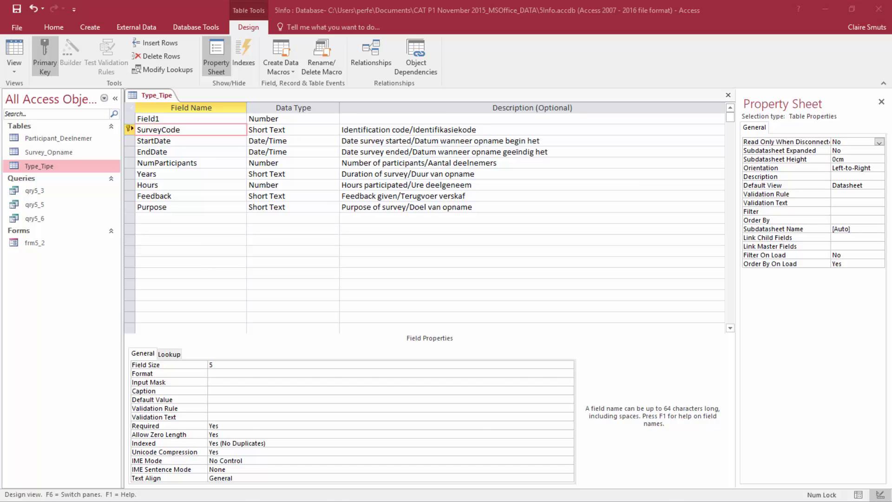
Check question 5.1.2 and the input mask character sheet in Acrobat Reader, and start the SurveyCode input mask in Access with >L
{"action": "key", "text": "alt+Tab"}
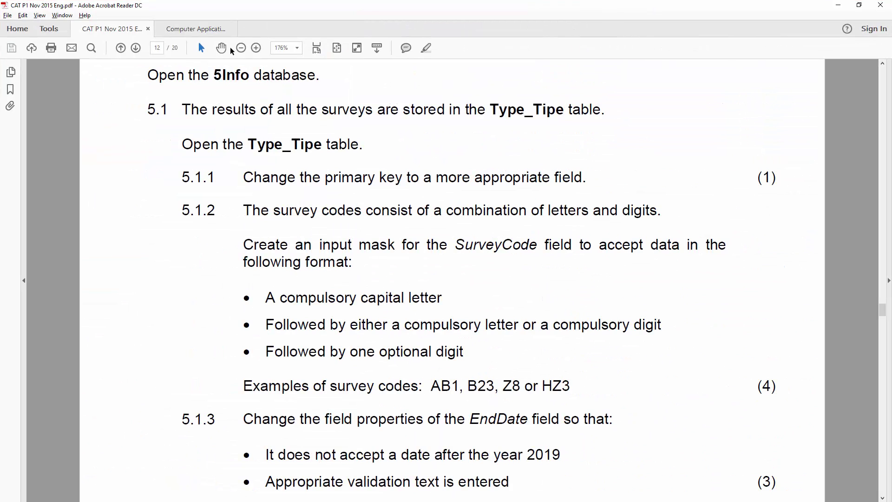
{"action": "left_click", "coordinate": [188, 28]}
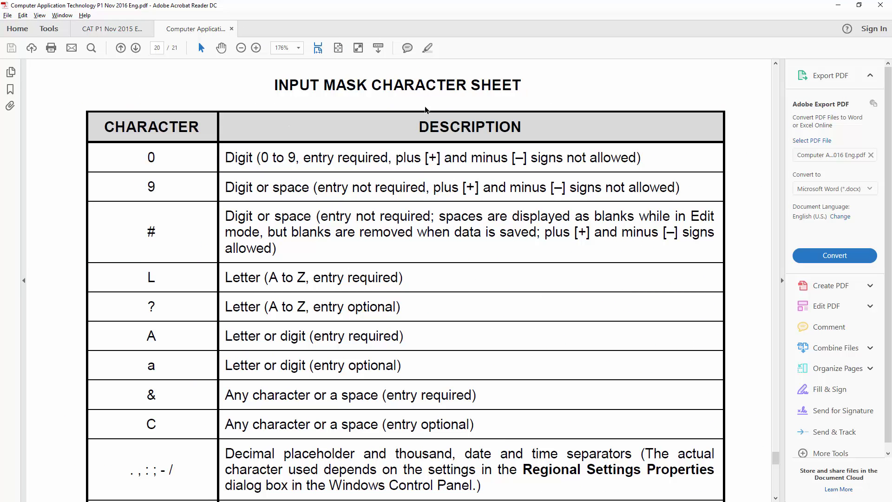
{"action": "left_click", "coordinate": [87, 32]}
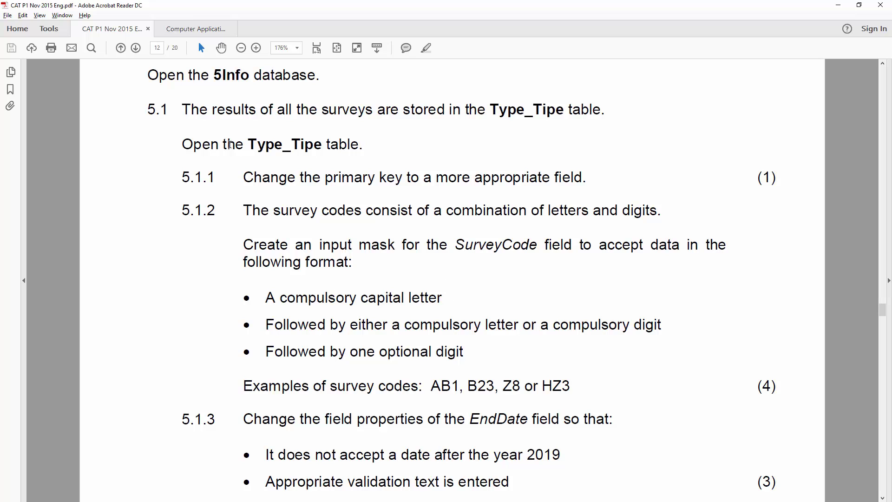
{"action": "left_click", "coordinate": [193, 30]}
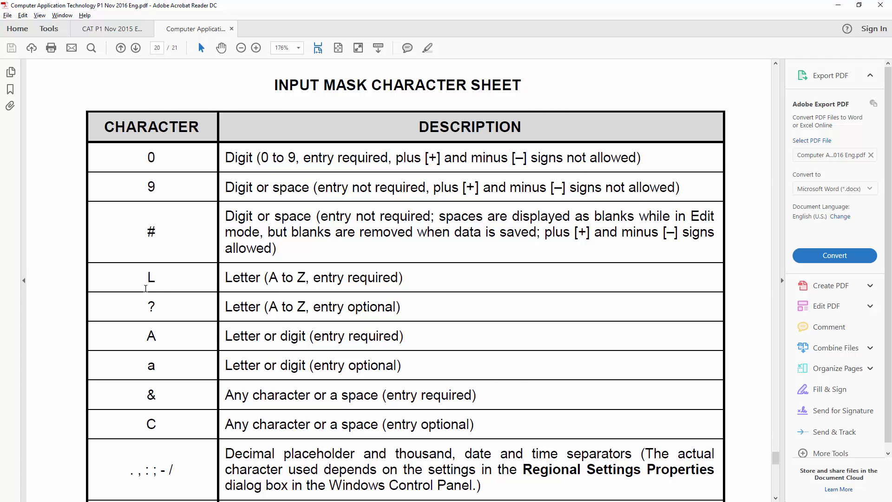
{"action": "double_click", "coordinate": [147, 278]}
{"action": "left_click", "coordinate": [230, 279]}
{"action": "scroll", "coordinate": [238, 278], "scroll_direction": "down", "scroll_amount": 5}
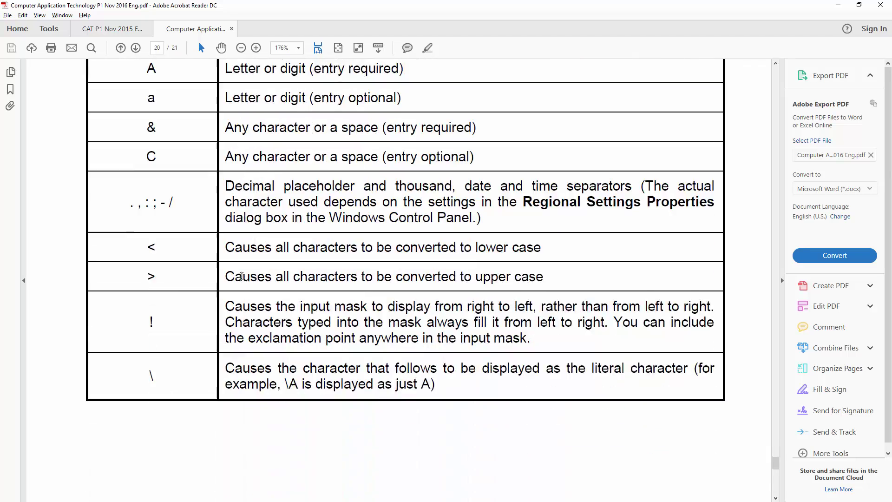
{"action": "double_click", "coordinate": [149, 277]}
{"action": "key", "text": "alt+Tab"}
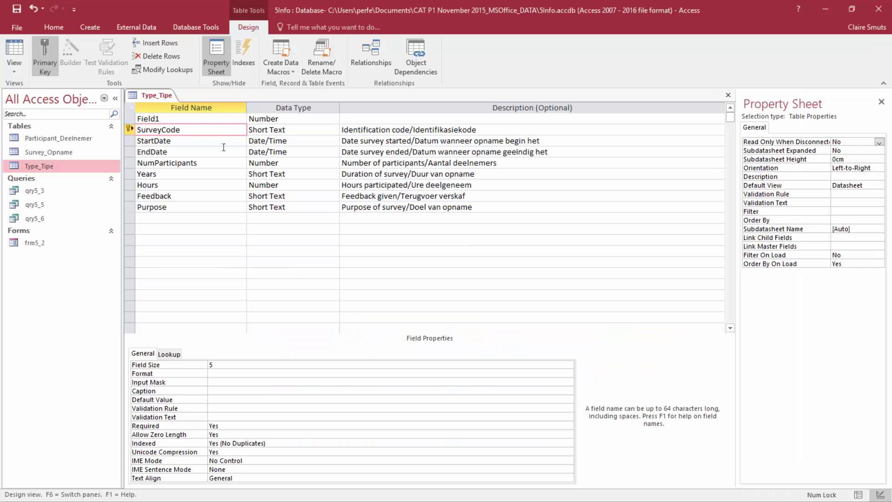
{"action": "left_click", "coordinate": [220, 382]}
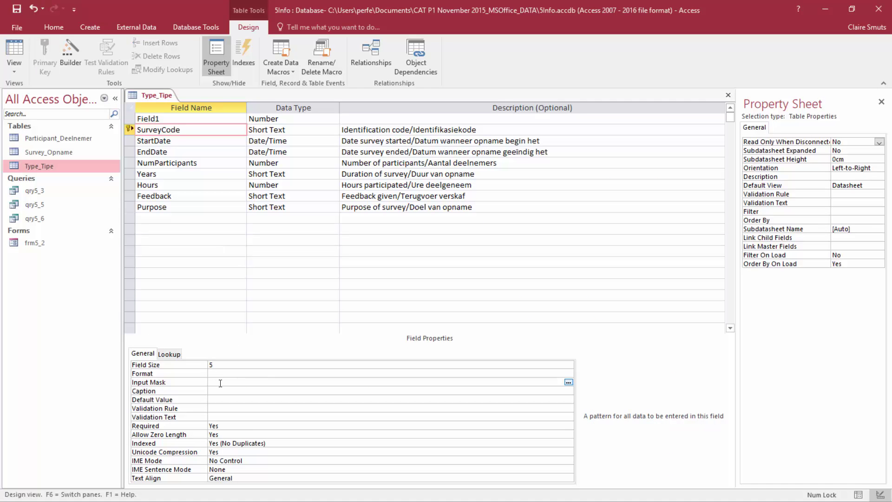
{"action": "type", "text": ">L"}
Look up the character for a compulsory letter or digit in the PDFs and extend the SurveyCode input mask to >LA
{"action": "key", "text": "alt+Tab"}
{"action": "key", "text": "ctrl+Tab"}
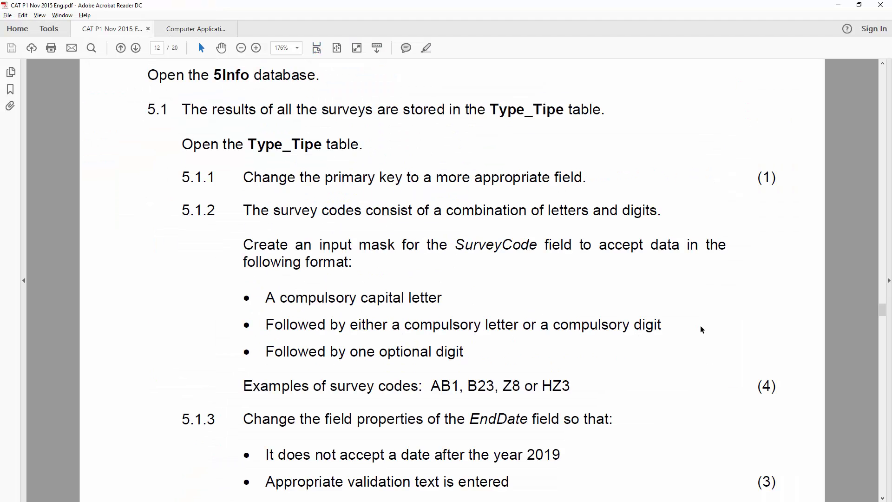
{"action": "left_click", "coordinate": [189, 30]}
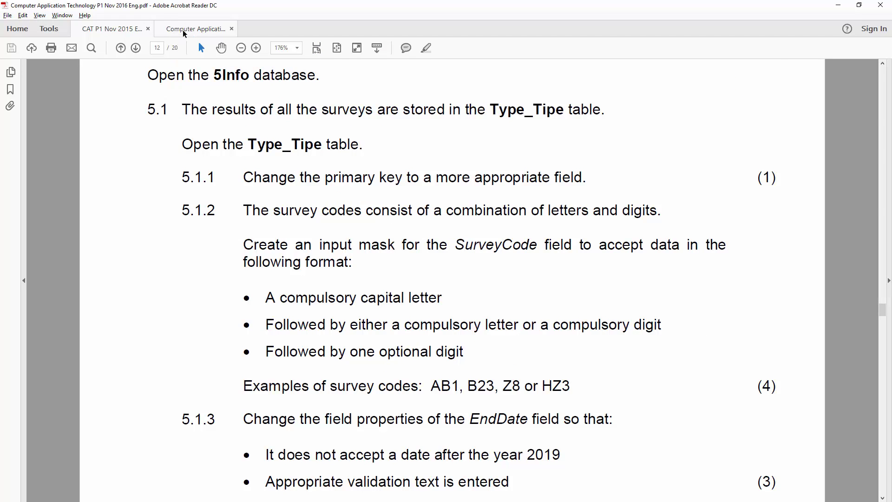
{"action": "scroll", "coordinate": [205, 200], "scroll_direction": "up", "scroll_amount": 4}
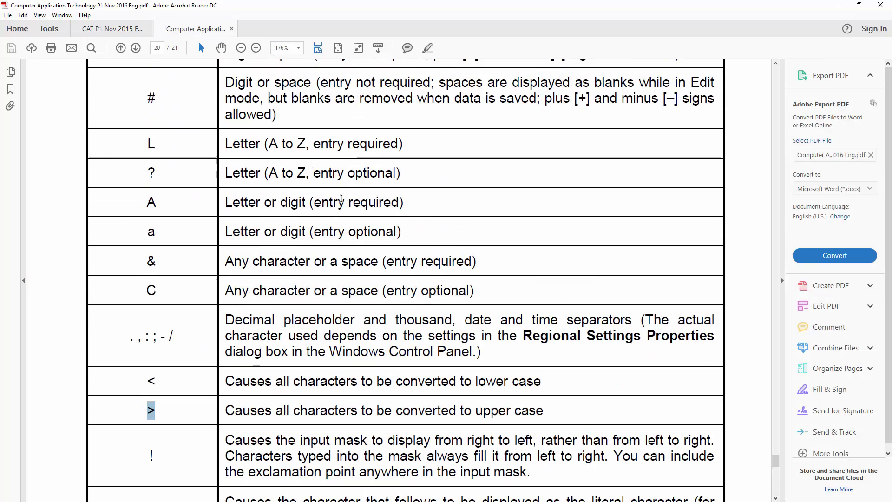
{"action": "left_click_drag", "start_coordinate": [140, 201], "coordinate": [158, 203]}
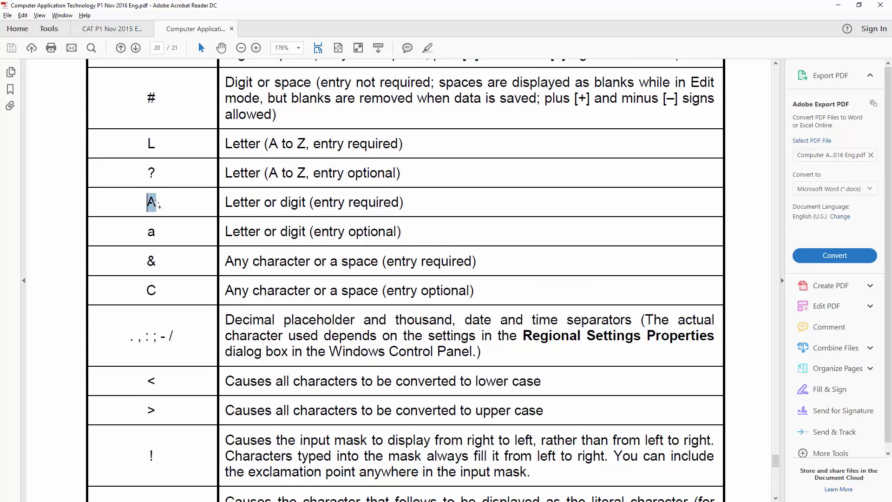
{"action": "left_click", "coordinate": [278, 192]}
{"action": "key", "text": "alt+Tab"}
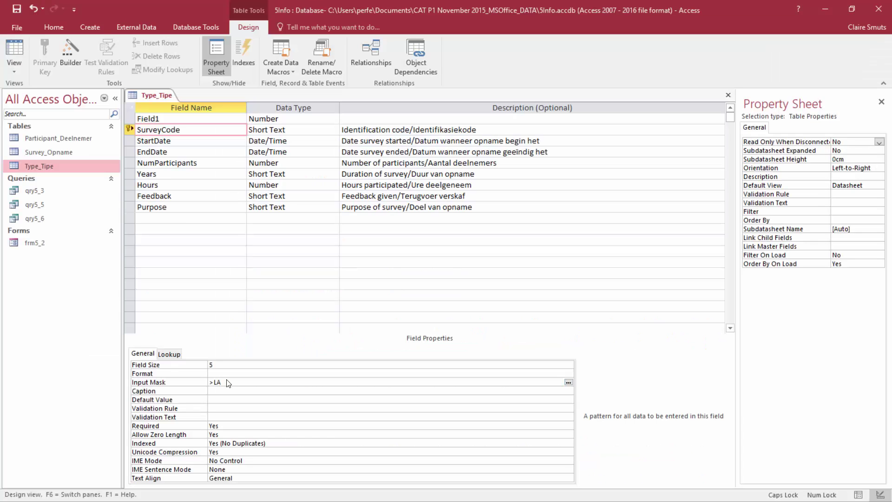
Look up the character for an optional digit in the PDFs and complete the SurveyCode input mask as >LA9
{"action": "key", "text": "alt+Tab"}
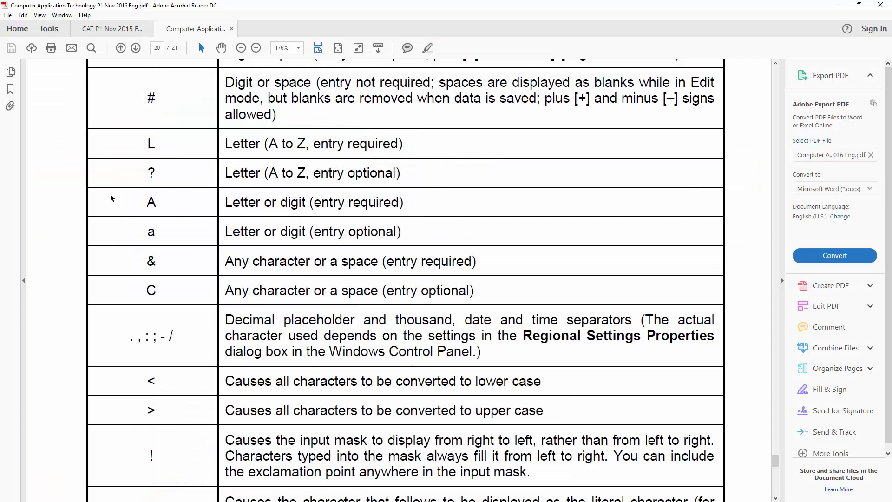
{"action": "left_click", "coordinate": [106, 31]}
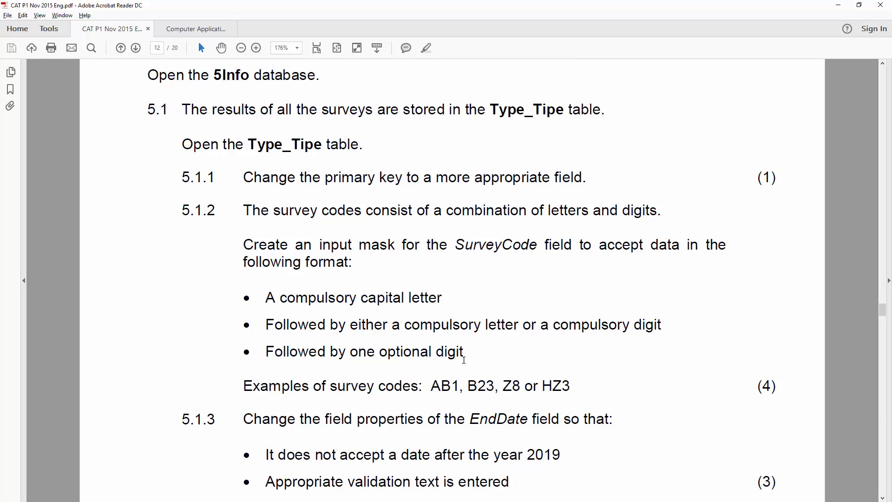
{"action": "left_click", "coordinate": [191, 30]}
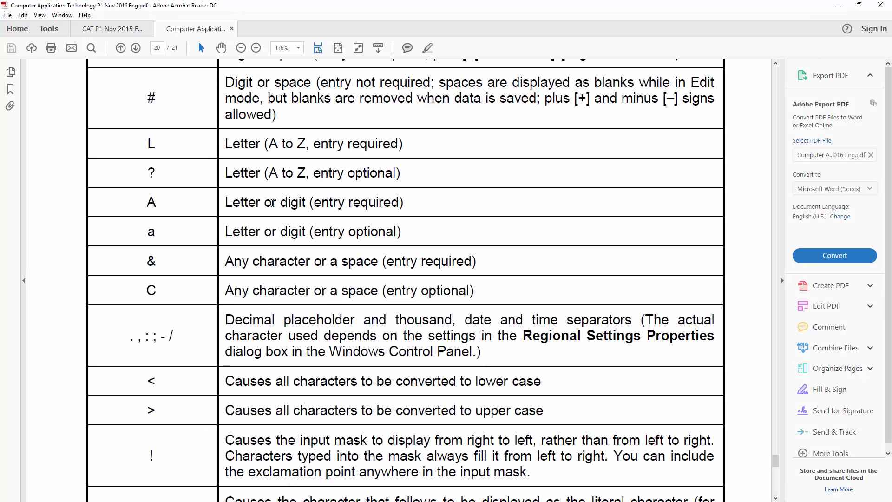
{"action": "scroll", "coordinate": [291, 234], "scroll_direction": "up", "scroll_amount": 1}
{"action": "scroll", "coordinate": [292, 234], "scroll_direction": "up", "scroll_amount": 3}
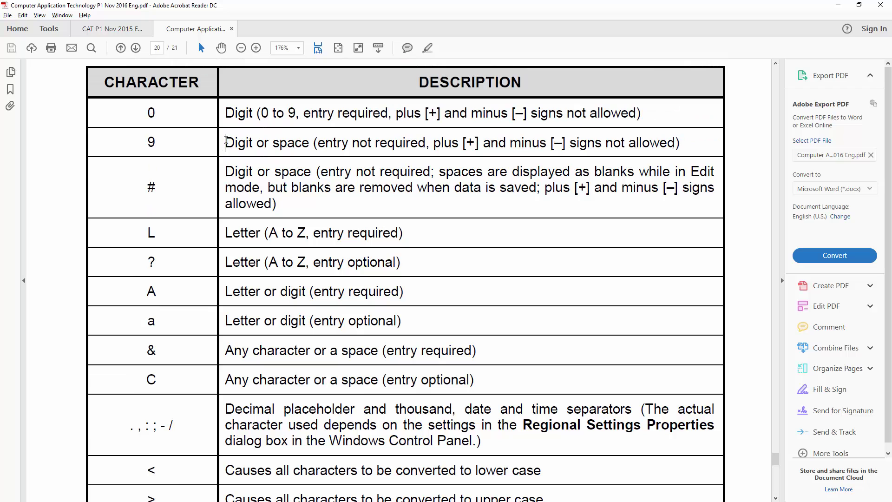
{"action": "left_click_drag", "start_coordinate": [226, 141], "coordinate": [308, 143]}
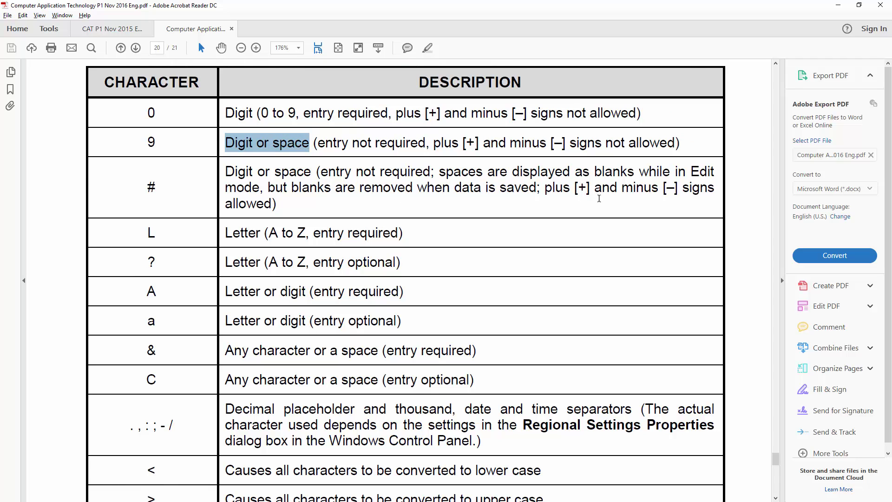
{"action": "left_click", "coordinate": [241, 140]}
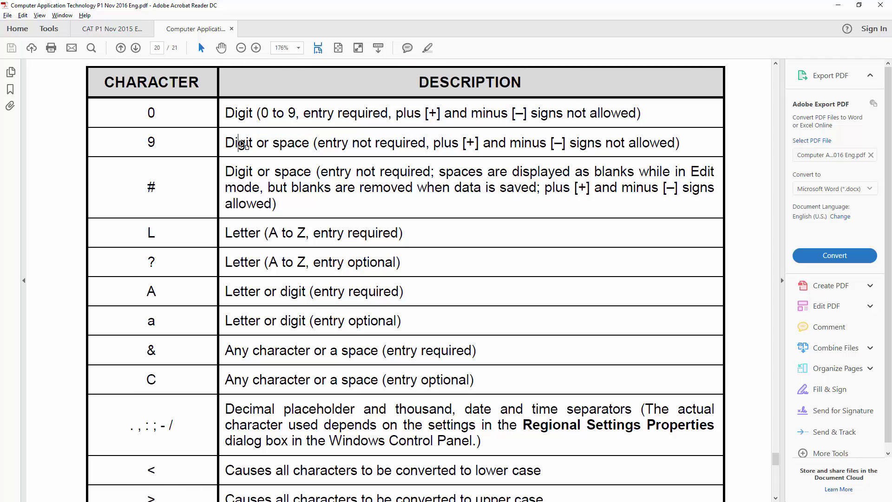
{"action": "key", "text": "alt+Tab"}
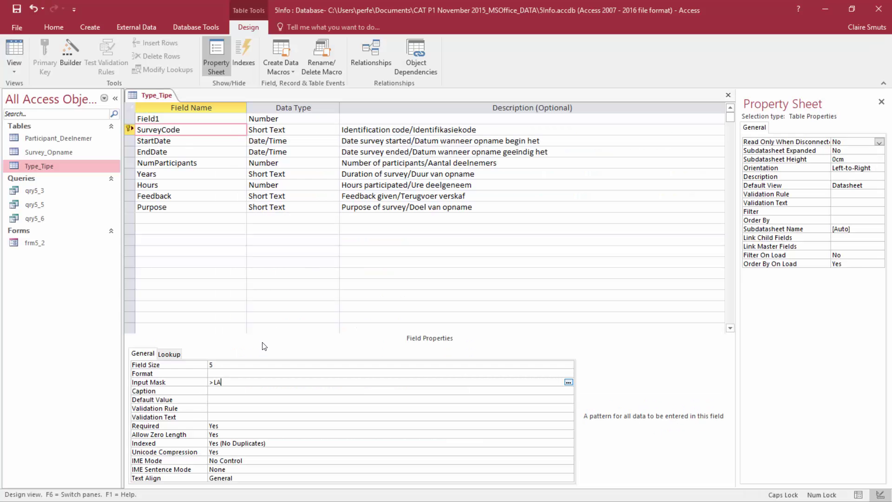
{"action": "type", "text": "9"}
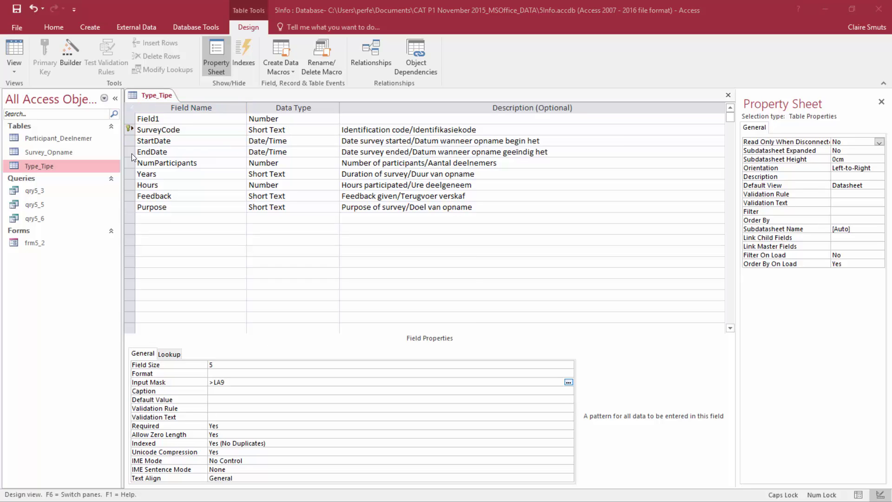
Give the EndDate field the validation rule <#2020/01/01# and the validation text "Year cannot be after 2019"
{"action": "left_click", "coordinate": [181, 152]}
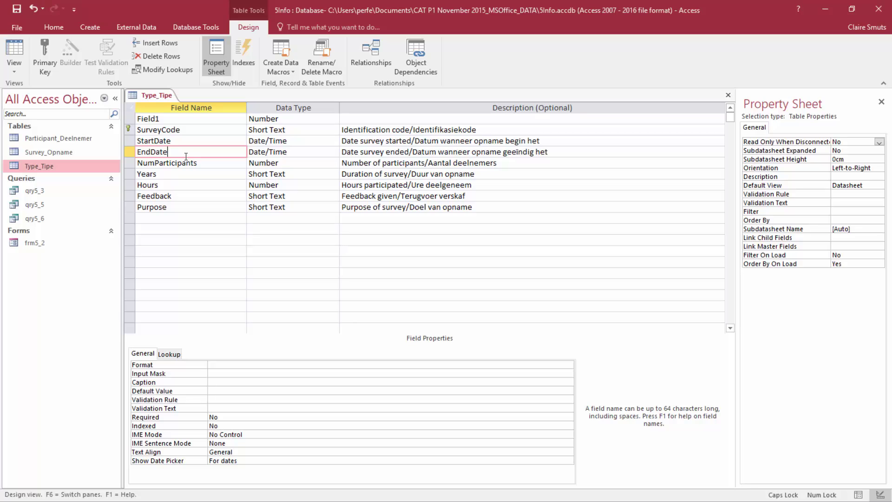
{"action": "left_click", "coordinate": [226, 399]}
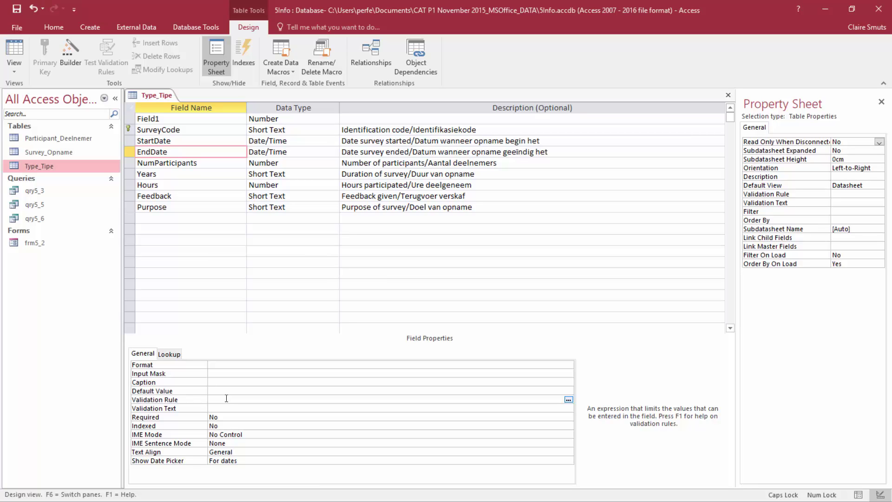
{"action": "type", "text": "<2020/01/01"}
{"action": "left_click", "coordinate": [249, 409]}
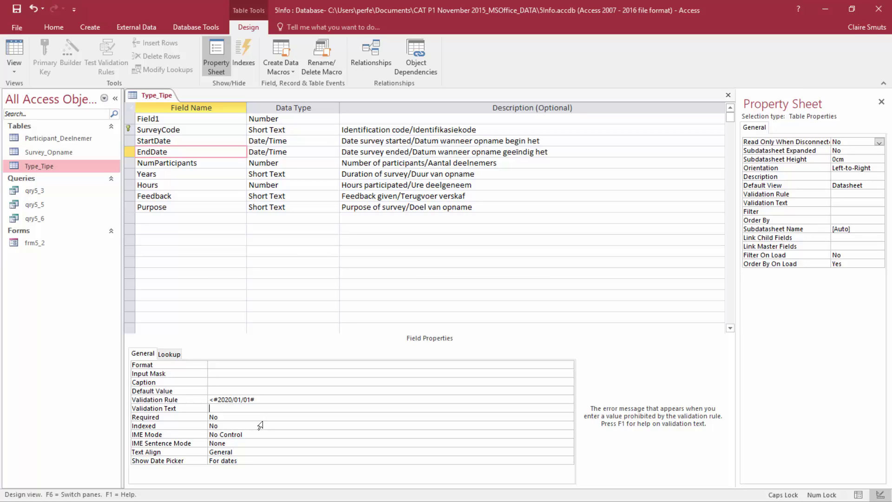
{"action": "key", "text": "Caps_Lock"}
{"action": "type", "text": "Year cannot be after 2019"}
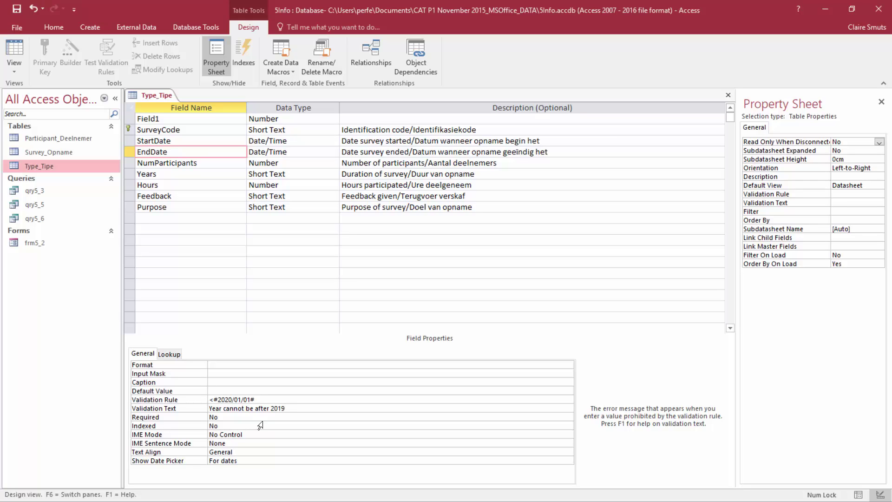
Change the data type of the Years field to Number
{"action": "left_click", "coordinate": [165, 172]}
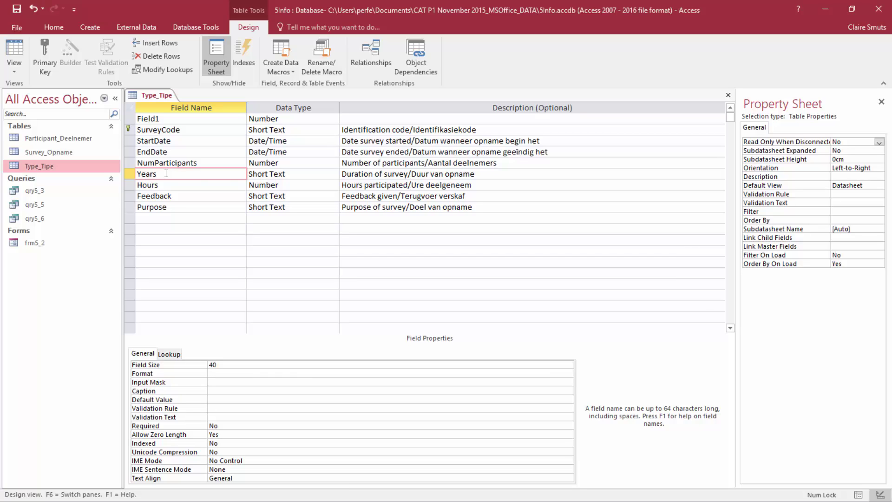
{"action": "left_click", "coordinate": [329, 174]}
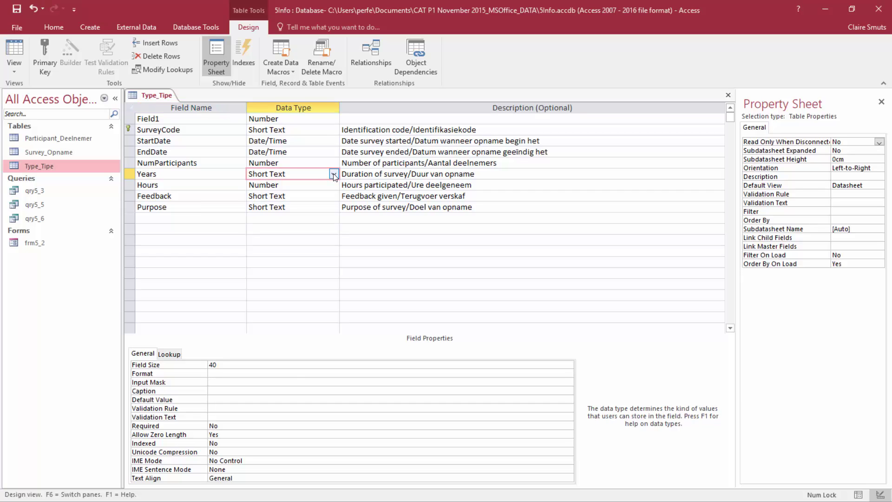
{"action": "left_click", "coordinate": [333, 174]}
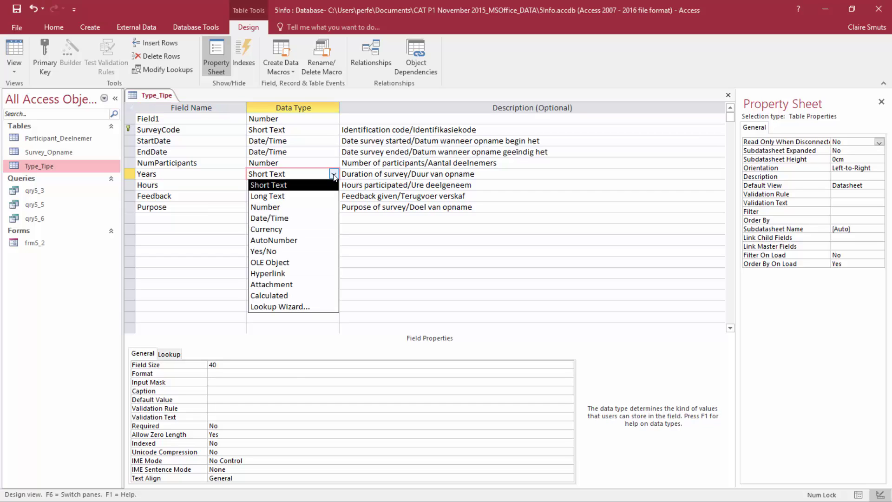
{"action": "left_click", "coordinate": [298, 207]}
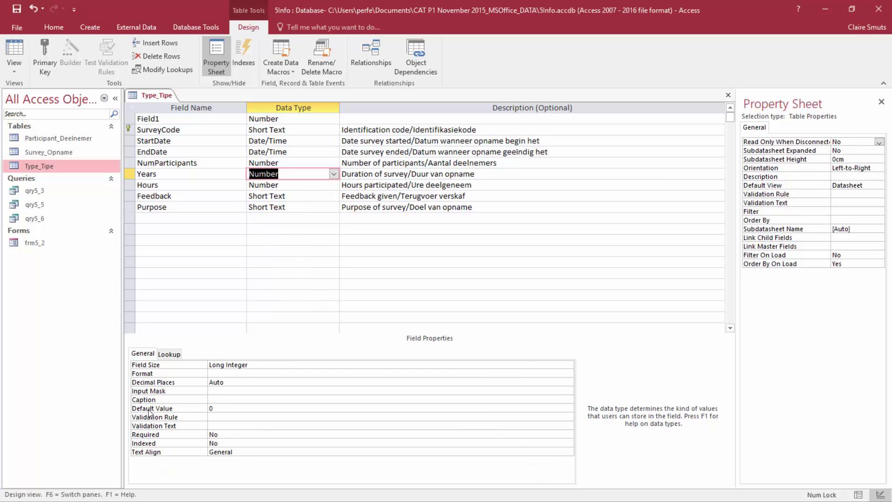
Make data entry required in the Feedback field
{"action": "left_click", "coordinate": [218, 409]}
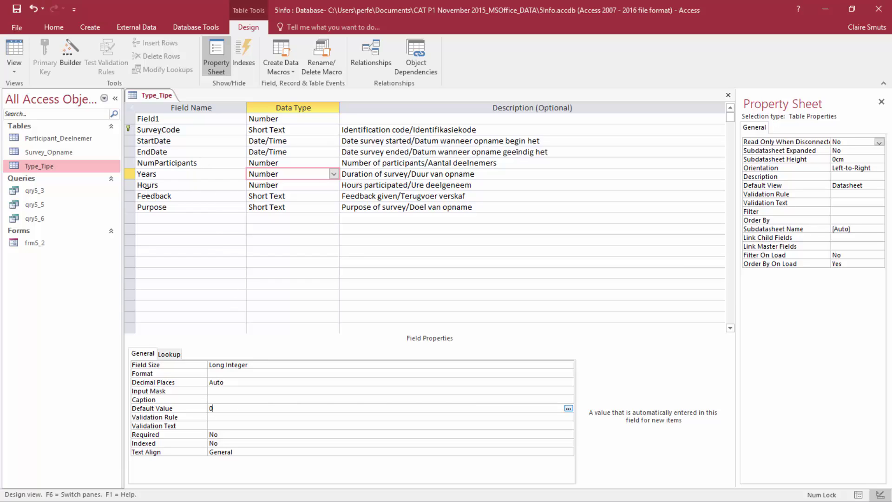
{"action": "left_click", "coordinate": [184, 195]}
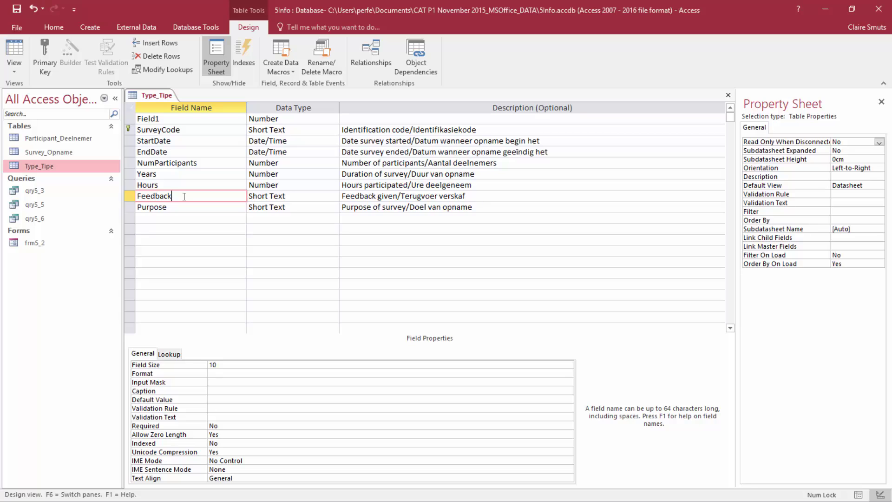
{"action": "left_click", "coordinate": [235, 426]}
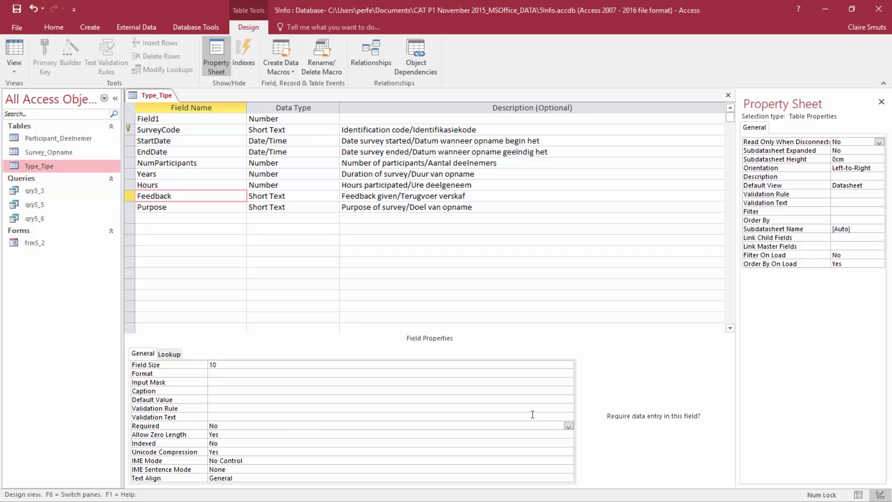
{"action": "left_click", "coordinate": [569, 426]}
{"action": "left_click", "coordinate": [570, 426]}
{"action": "double_click", "coordinate": [240, 427]}
Save the table design and show the Purpose field's value list in Datasheet view
{"action": "left_click", "coordinate": [180, 208]}
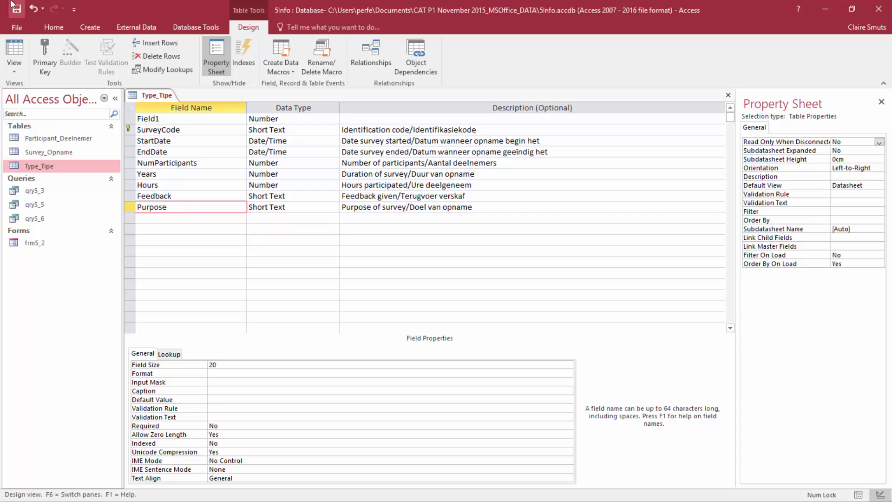
{"action": "left_click", "coordinate": [16, 53]}
{"action": "left_click", "coordinate": [426, 292]}
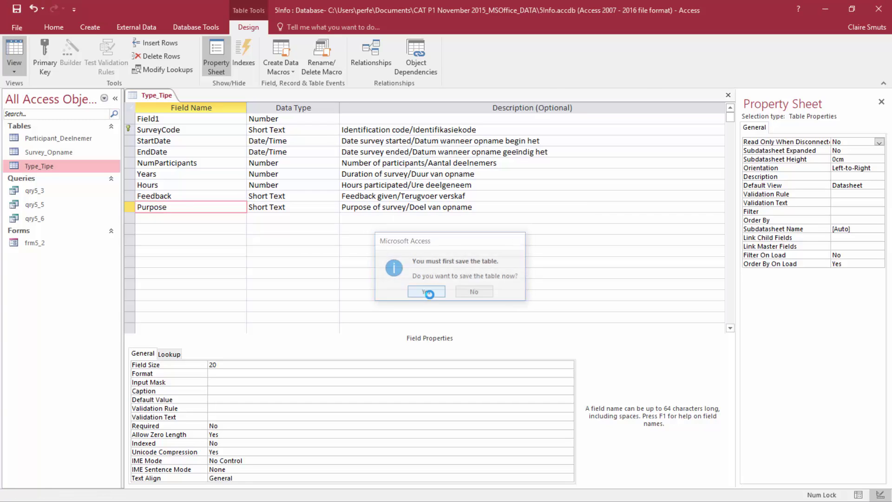
{"action": "left_click", "coordinate": [694, 126]}
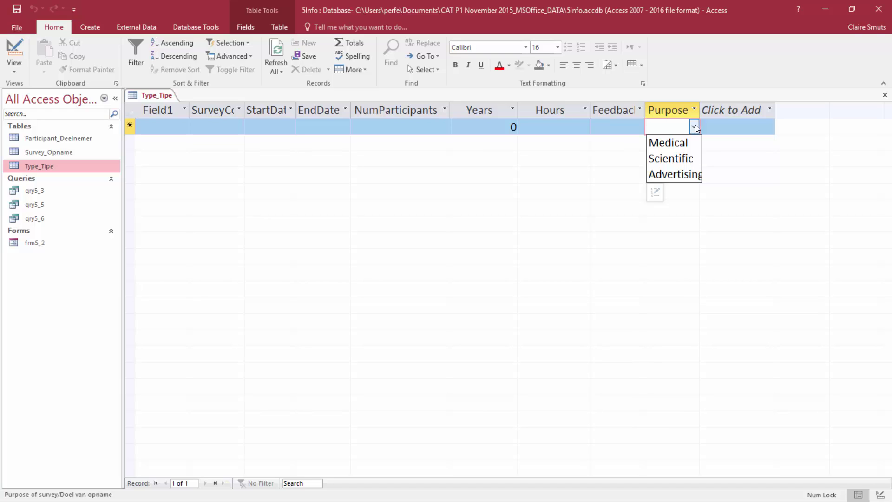
{"action": "right_click", "coordinate": [696, 125]}
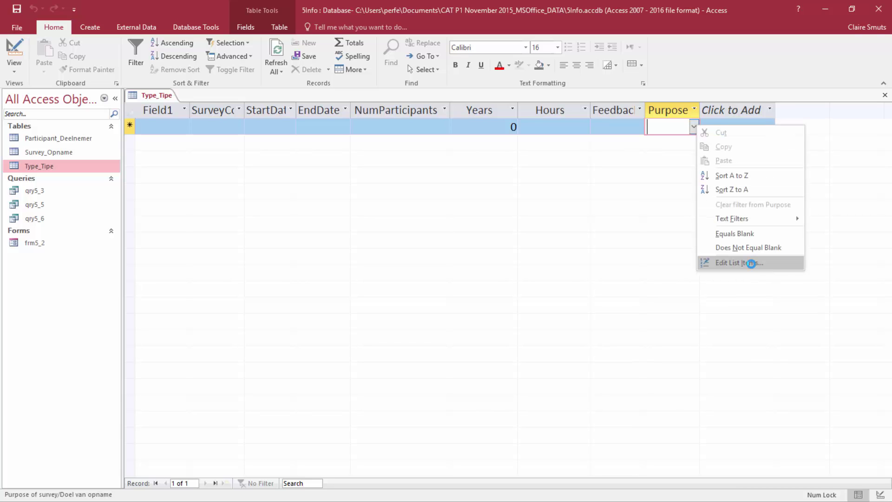
{"action": "left_click", "coordinate": [752, 264]}
{"action": "left_click", "coordinate": [521, 258]}
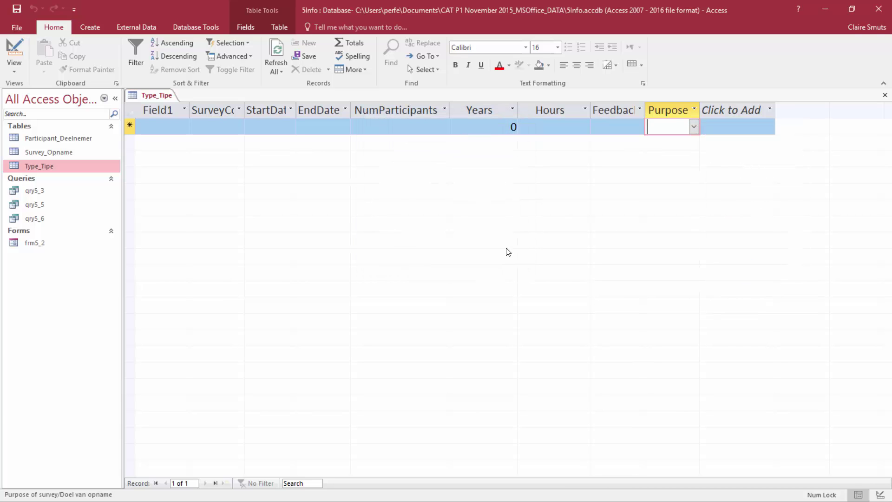
Return to Design view and remove Scientific from the Purpose field's lookup row source, leaving Medical;Advertising
{"action": "left_click", "coordinate": [16, 52]}
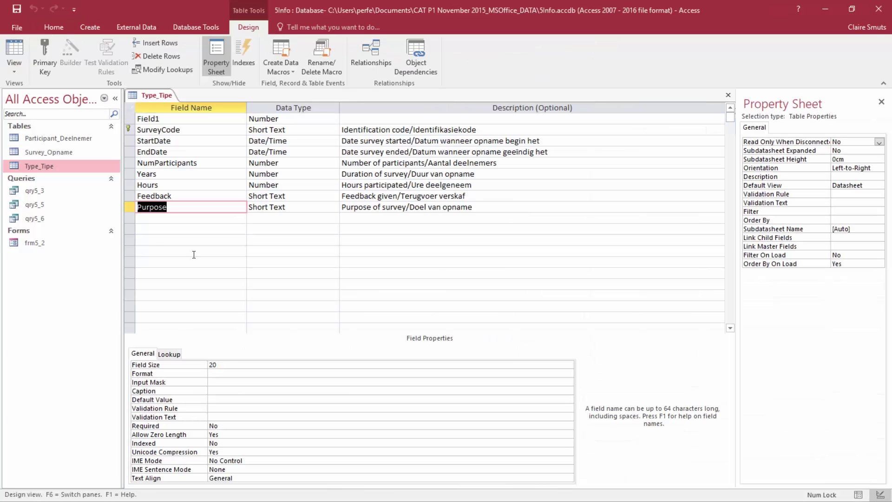
{"action": "left_click", "coordinate": [151, 210]}
{"action": "left_click", "coordinate": [170, 354]}
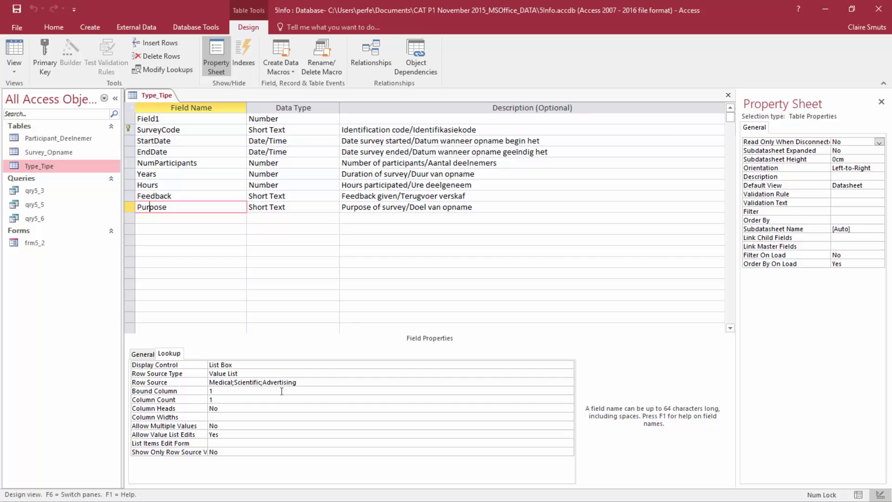
{"action": "left_click_drag", "start_coordinate": [263, 383], "coordinate": [235, 387]}
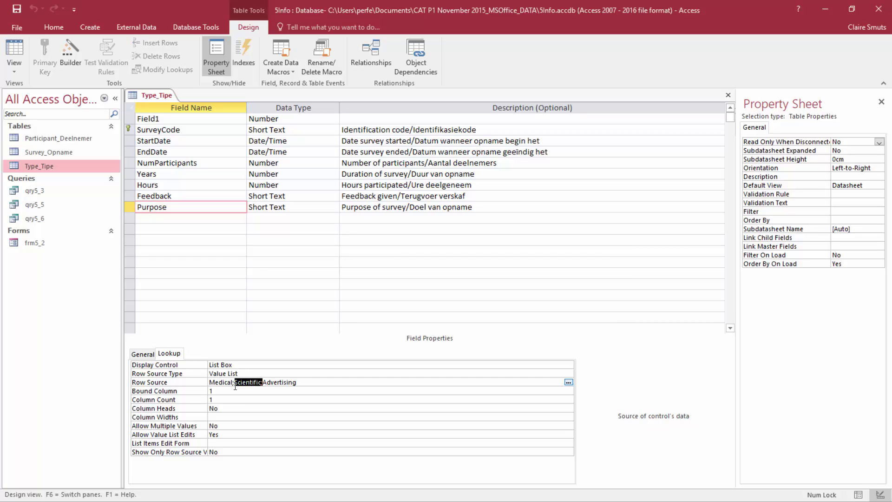
{"action": "key", "text": "Delete"}
Save the table with the shortened value list and check the Purpose choices in Datasheet view
{"action": "left_click", "coordinate": [17, 48]}
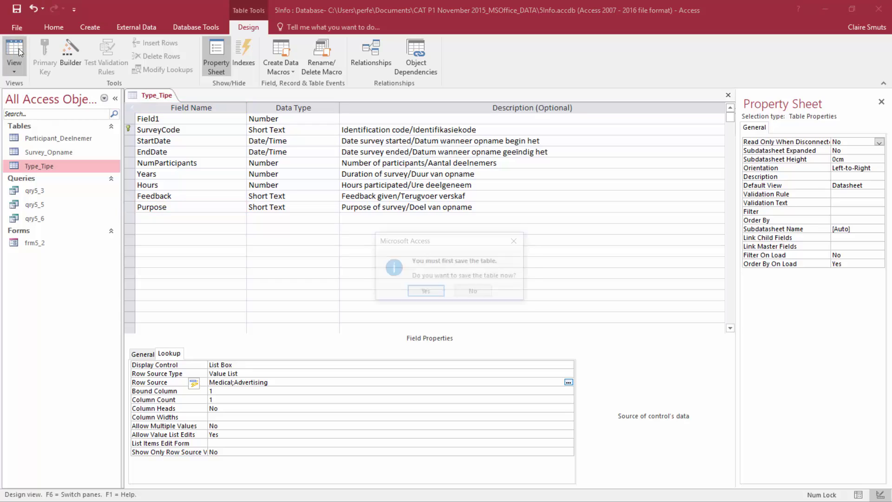
{"action": "left_click", "coordinate": [424, 291]}
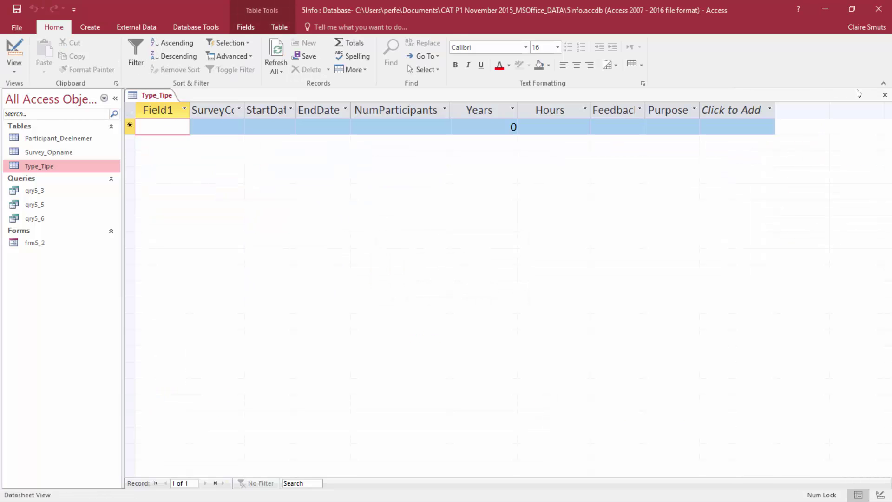
{"action": "left_click", "coordinate": [676, 123]}
{"action": "left_click", "coordinate": [696, 127]}
{"action": "left_click", "coordinate": [696, 127]}
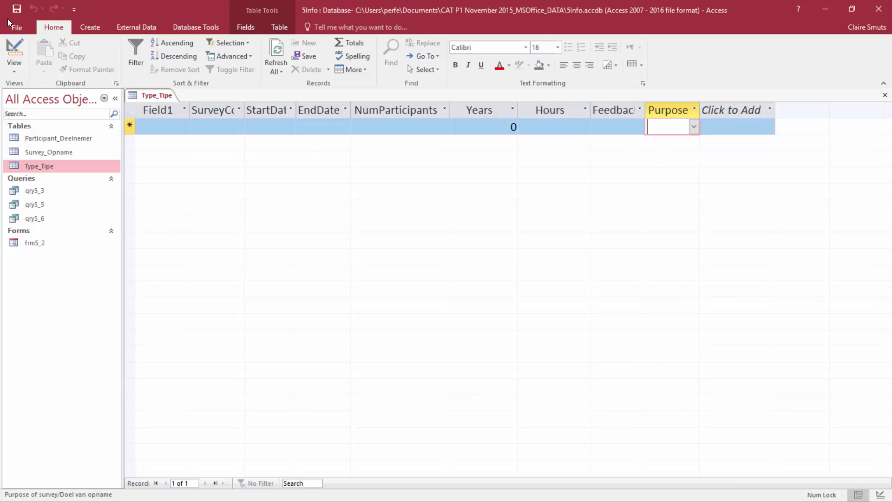
Close the Type_Tipe table and open the frm5_2 form
{"action": "left_click", "coordinate": [885, 96]}
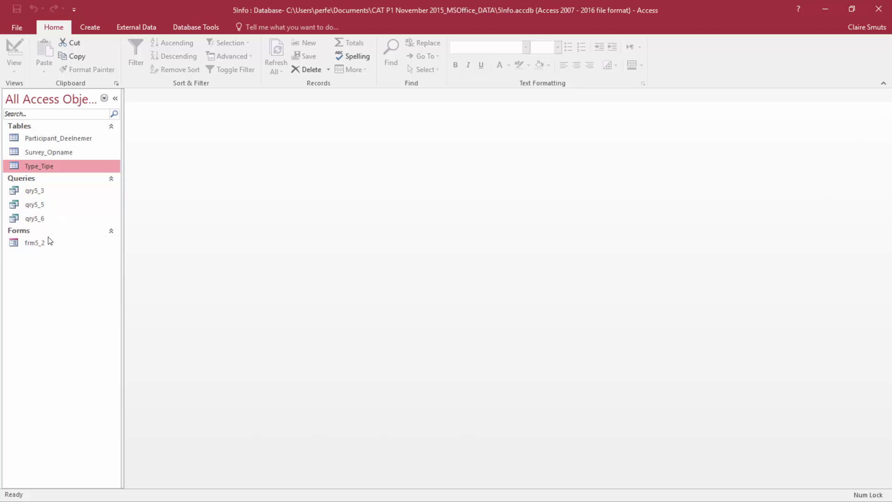
{"action": "double_click", "coordinate": [35, 242]}
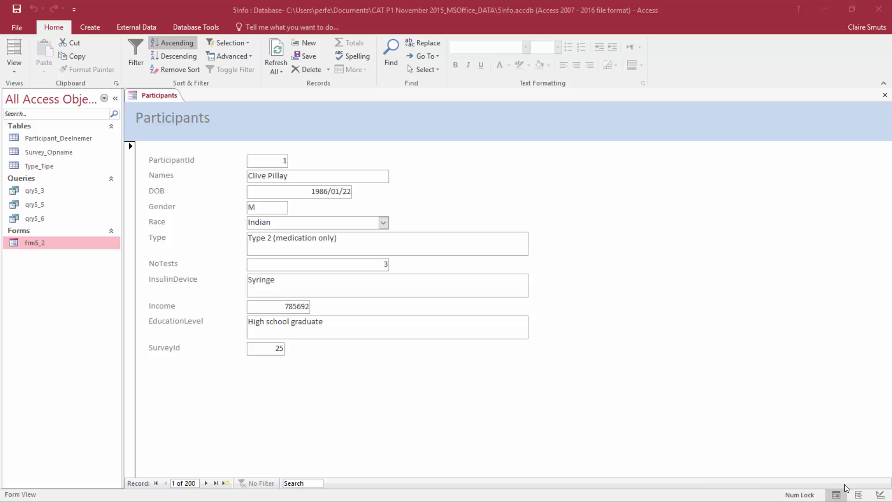
Browse through the first nine participant records to examine how the form displays its fields
{"action": "left_click", "coordinate": [206, 483]}
{"action": "left_click", "coordinate": [206, 484]}
{"action": "left_click", "coordinate": [206, 483]}
{"action": "left_click", "coordinate": [206, 484]}
{"action": "left_click", "coordinate": [206, 483]}
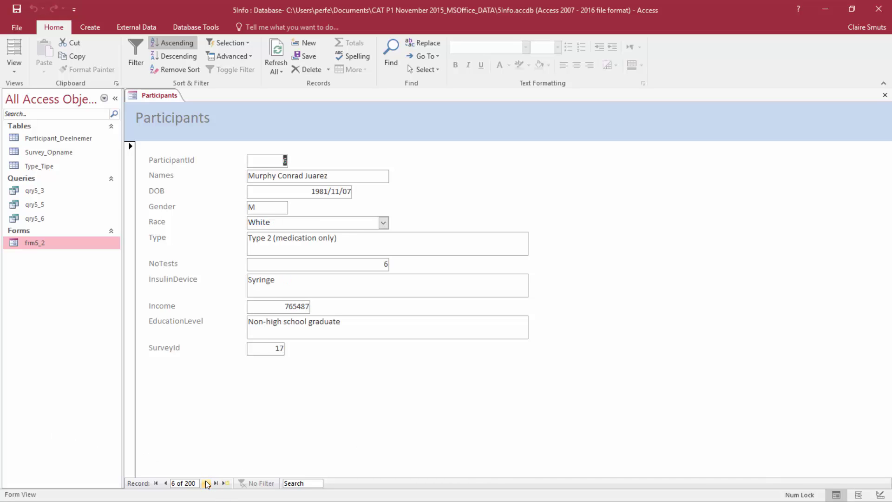
{"action": "left_click", "coordinate": [206, 484]}
{"action": "left_click", "coordinate": [205, 483]}
{"action": "left_click", "coordinate": [206, 484]}
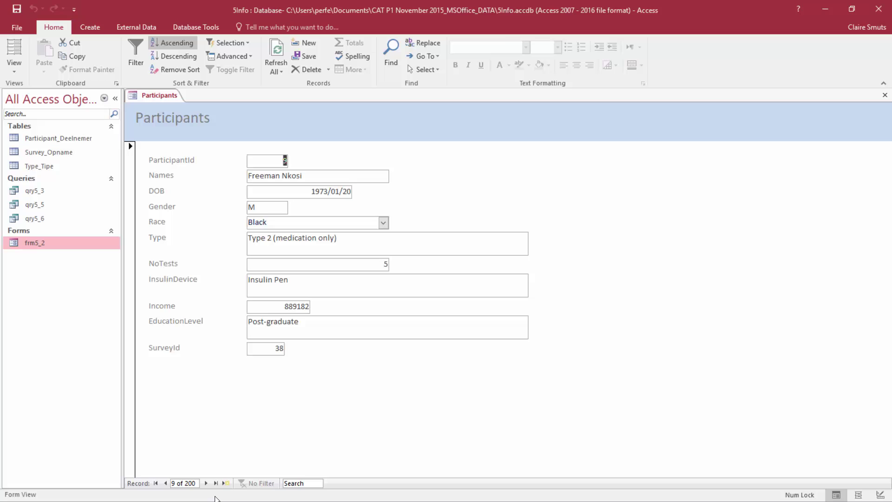
Switch the form to Design view and fill the ParticipantId text box with a light red theme colour
{"action": "left_click", "coordinate": [15, 69]}
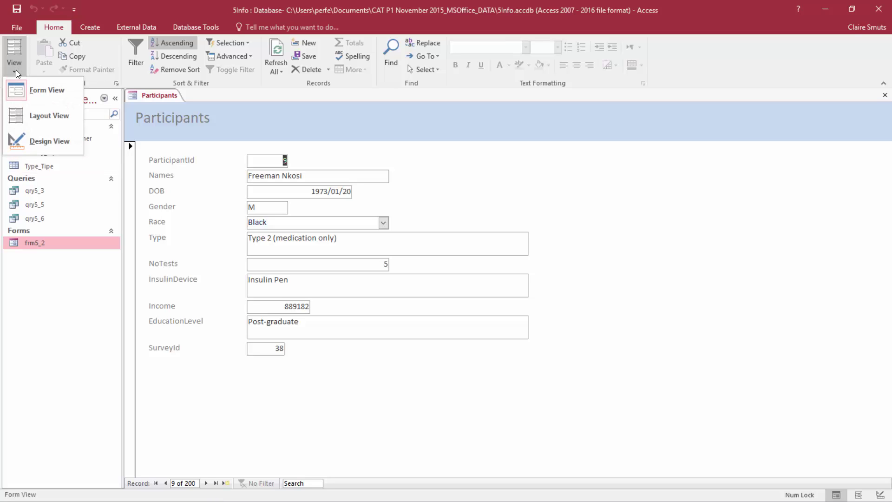
{"action": "left_click", "coordinate": [30, 140]}
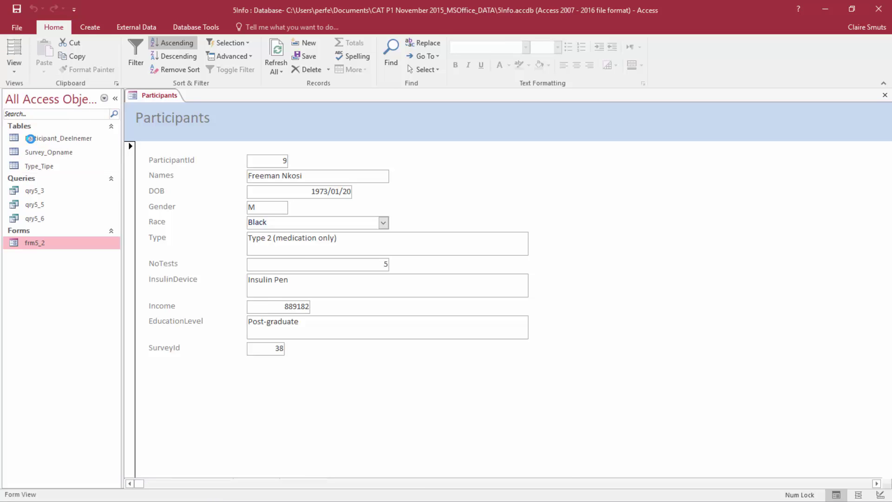
{"action": "left_click", "coordinate": [280, 195]}
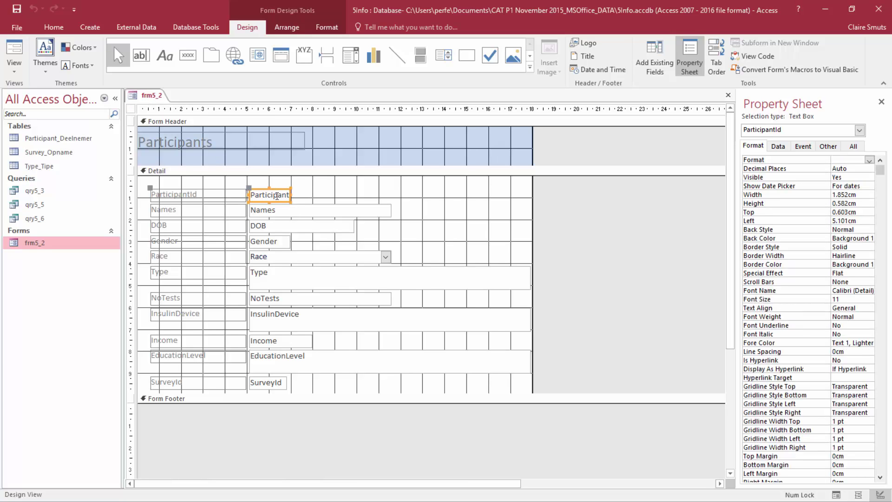
{"action": "left_click", "coordinate": [329, 27]}
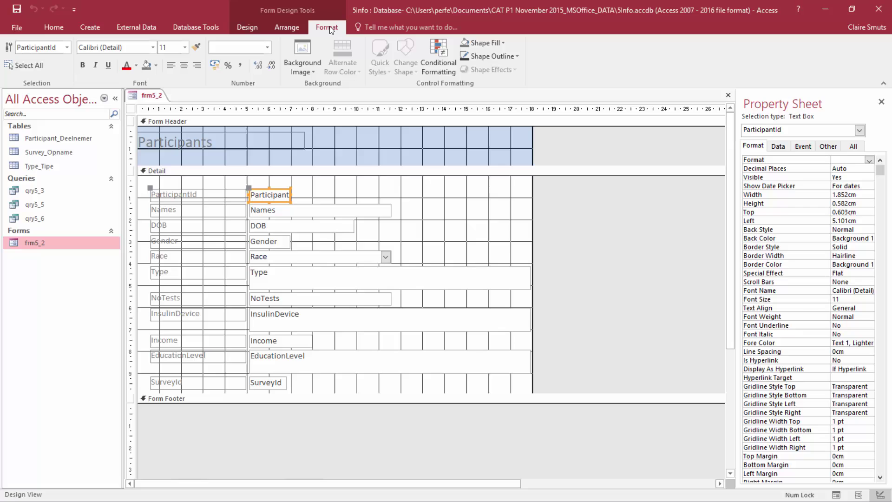
{"action": "left_click", "coordinate": [156, 65]}
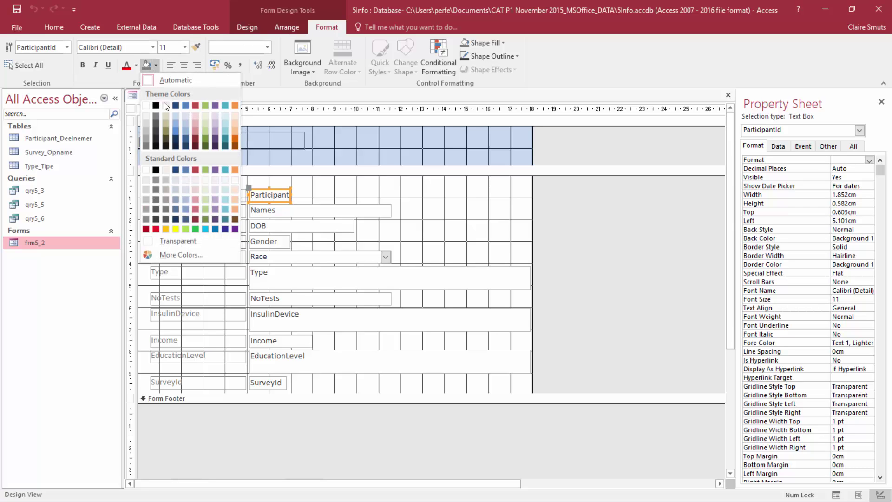
{"action": "left_click", "coordinate": [196, 121]}
{"action": "left_click", "coordinate": [336, 195]}
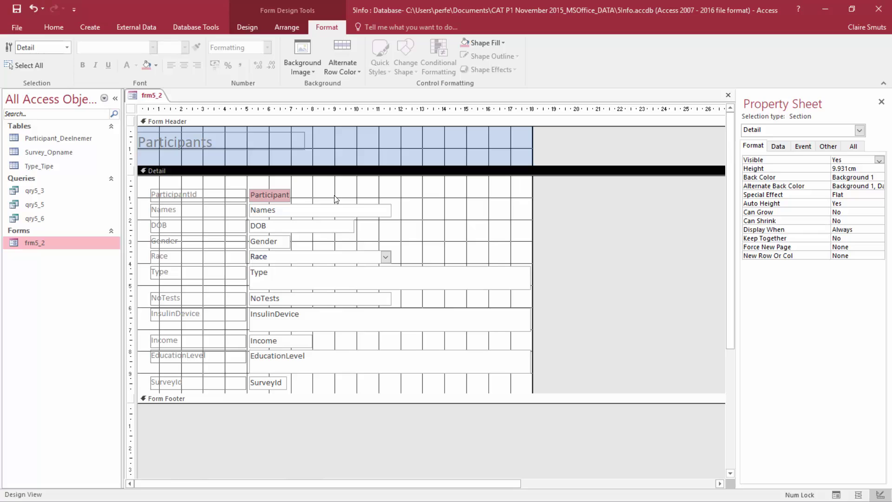
Insert the picture 5Diabetes.jpg from CAT P1 November 2015_MSOffice_DATA beside the Form Header title, in a frame about 5.5 by 1.6 cm
{"action": "left_click", "coordinate": [192, 122]}
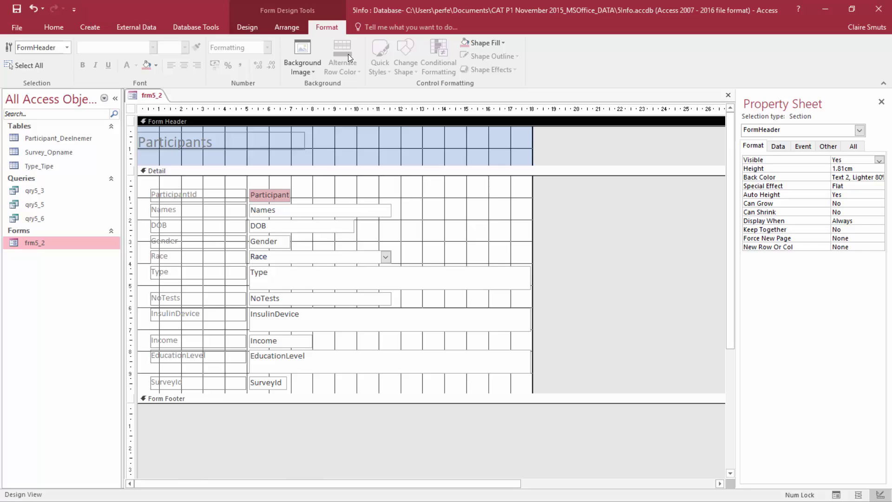
{"action": "left_click", "coordinate": [259, 29]}
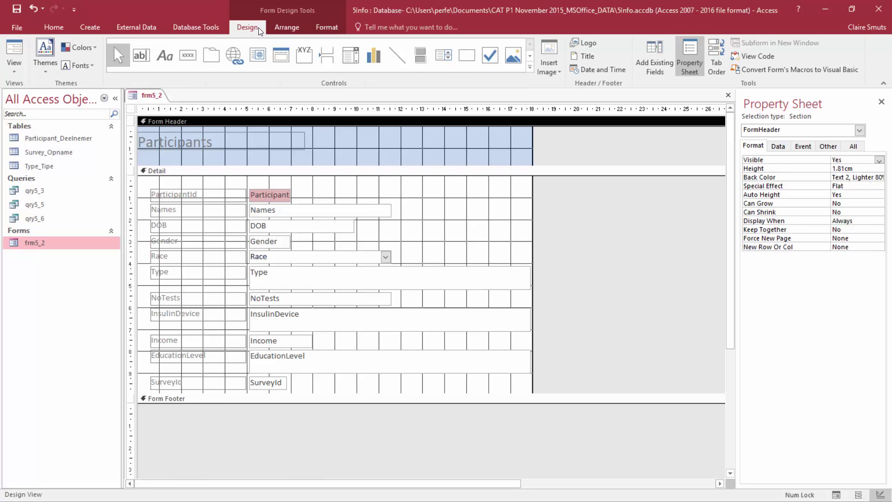
{"action": "left_click", "coordinate": [557, 70]}
{"action": "left_click", "coordinate": [557, 70]}
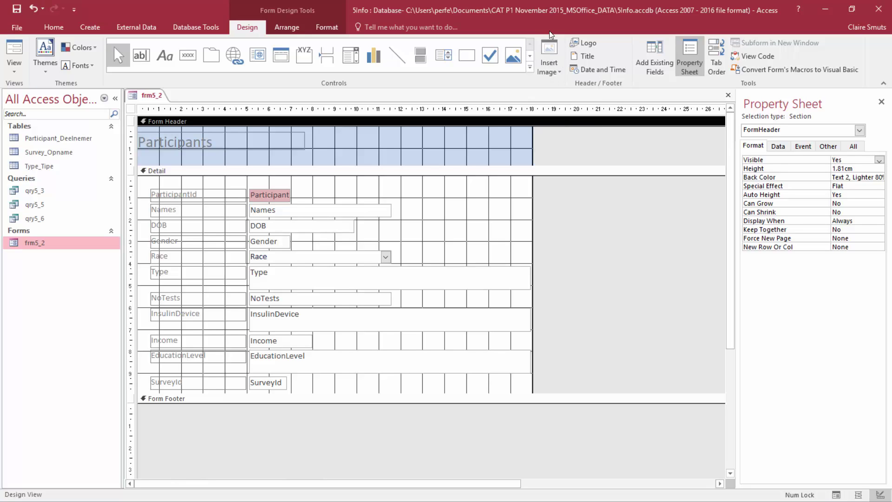
{"action": "left_click", "coordinate": [532, 70]}
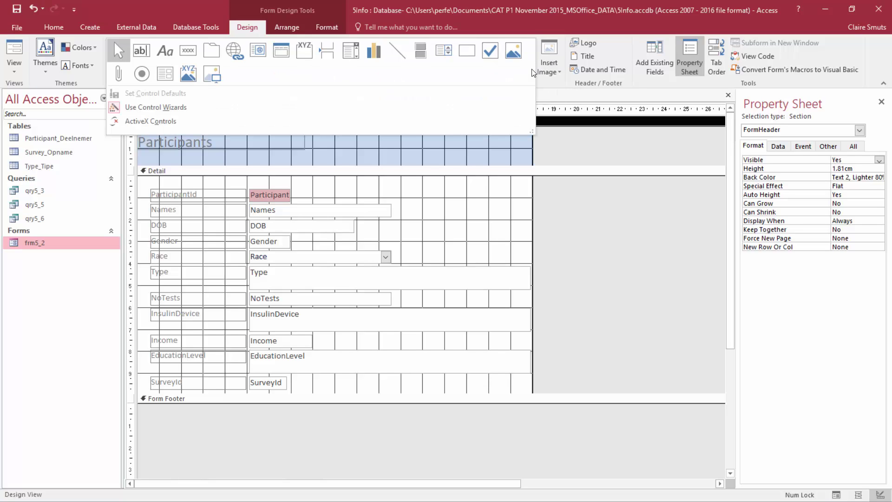
{"action": "left_click", "coordinate": [212, 76]}
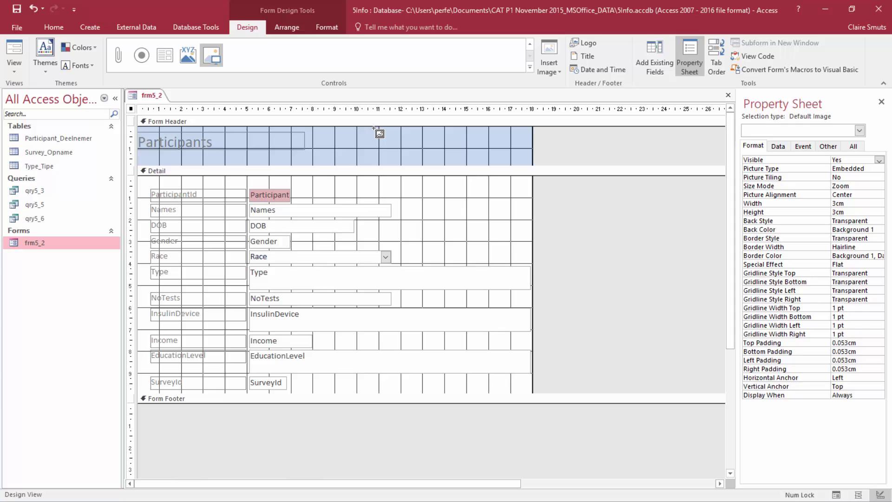
{"action": "left_click_drag", "start_coordinate": [374, 128], "coordinate": [493, 164]}
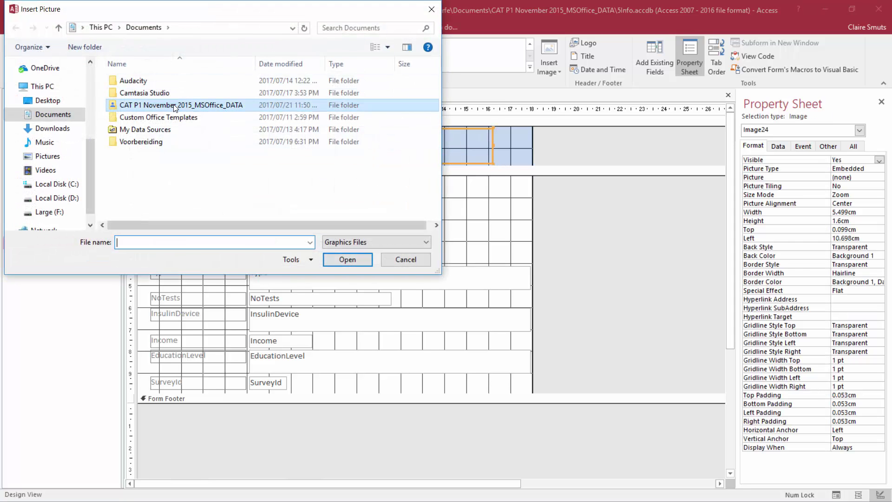
{"action": "double_click", "coordinate": [176, 106]}
{"action": "double_click", "coordinate": [175, 100]}
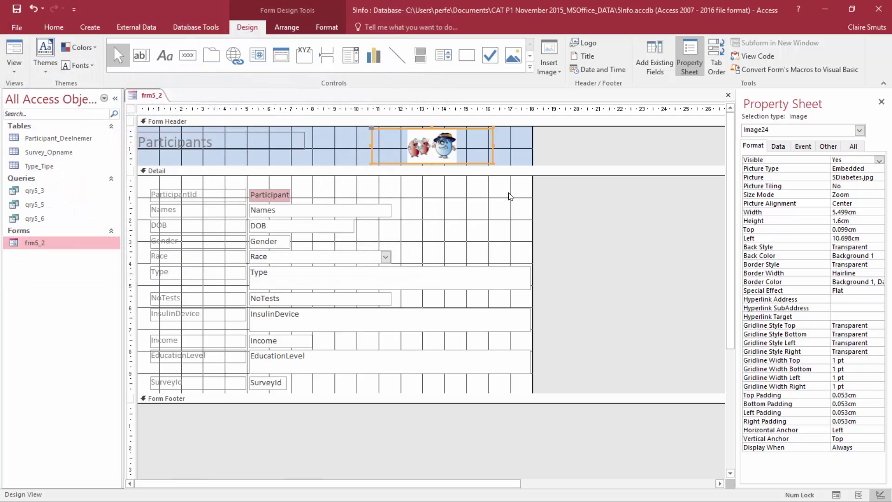
Set the Income text box's Format property to Currency in the Detail section
{"action": "left_click", "coordinate": [498, 214]}
{"action": "scroll", "coordinate": [498, 214], "scroll_direction": "down", "scroll_amount": 3}
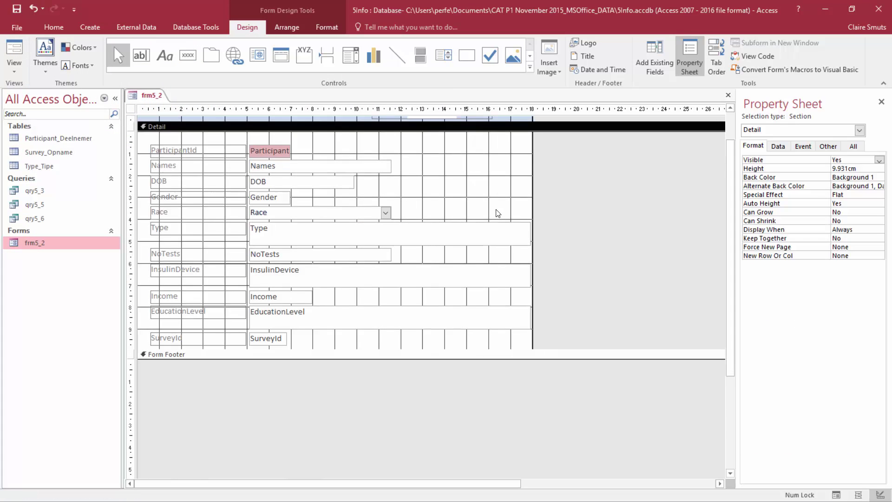
{"action": "left_click", "coordinate": [265, 274]}
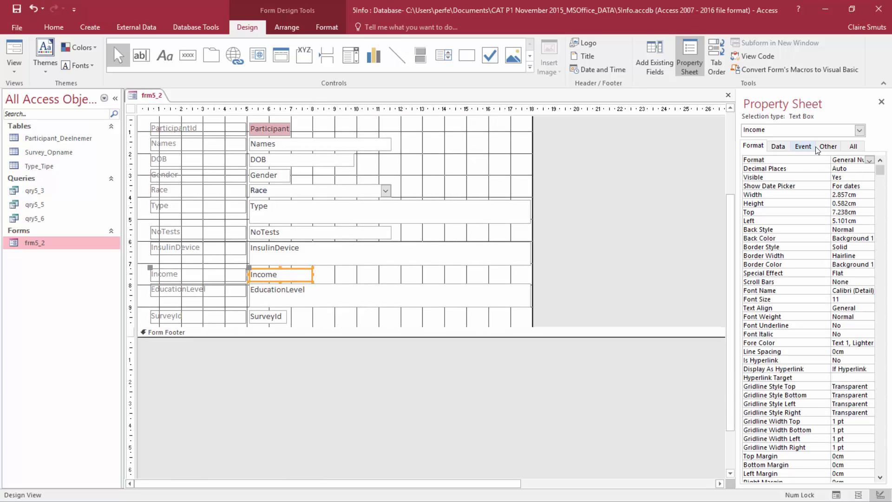
{"action": "left_click", "coordinate": [882, 102]}
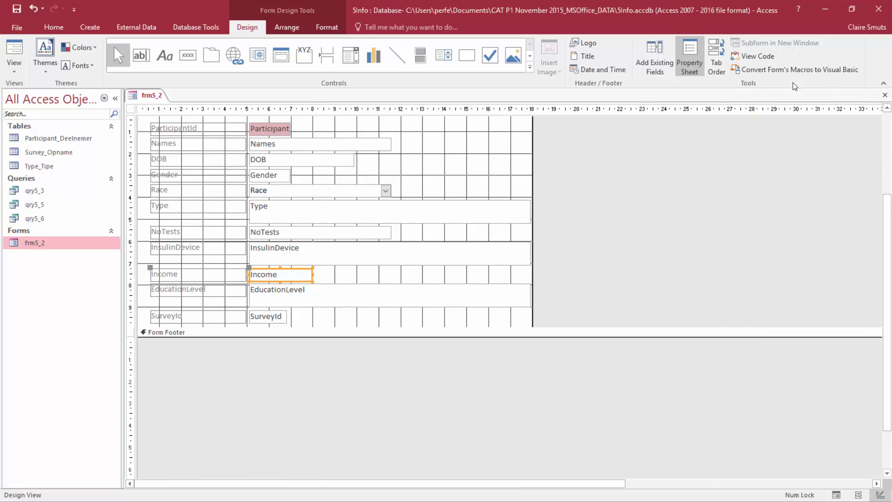
{"action": "left_click", "coordinate": [696, 54]}
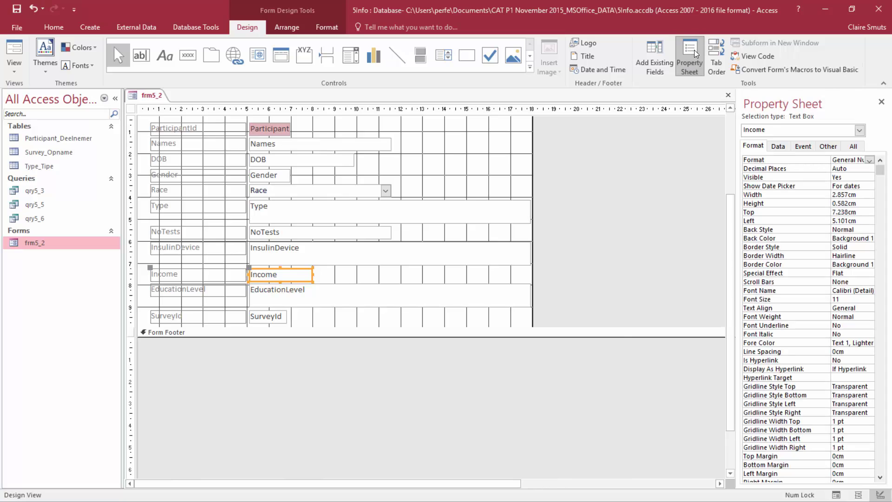
{"action": "left_click", "coordinate": [868, 161]}
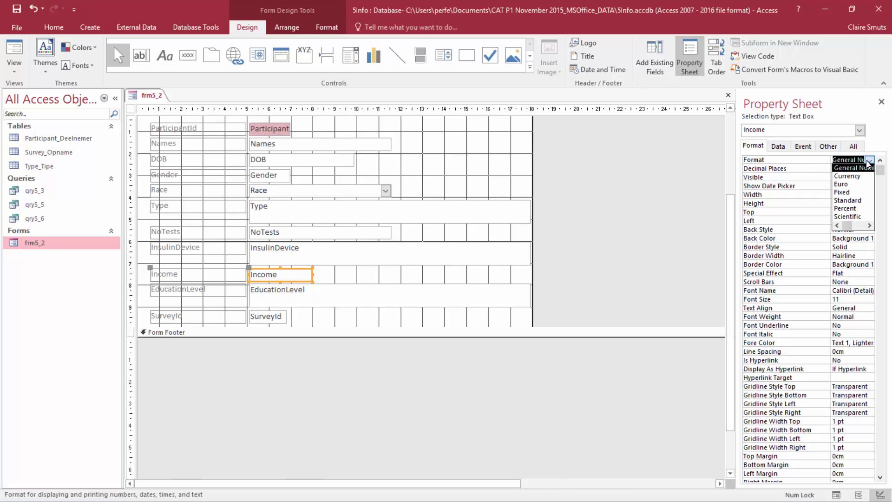
{"action": "left_click", "coordinate": [857, 176]}
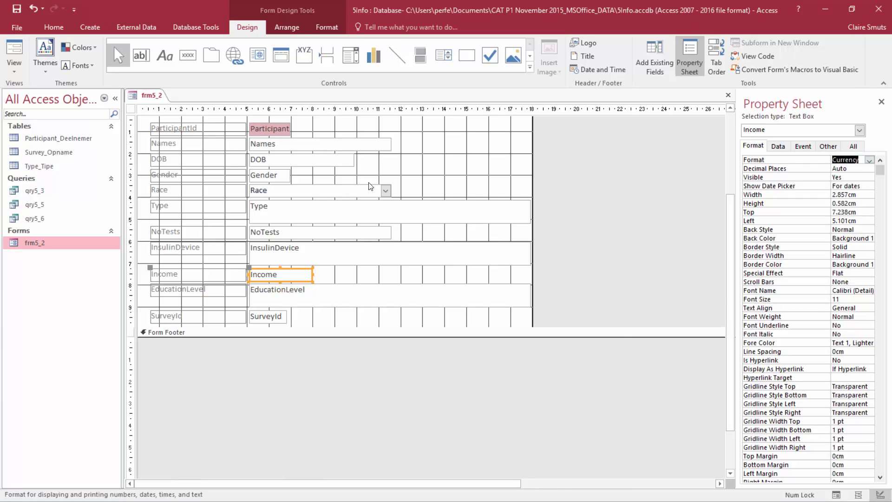
{"action": "left_click", "coordinate": [327, 27]}
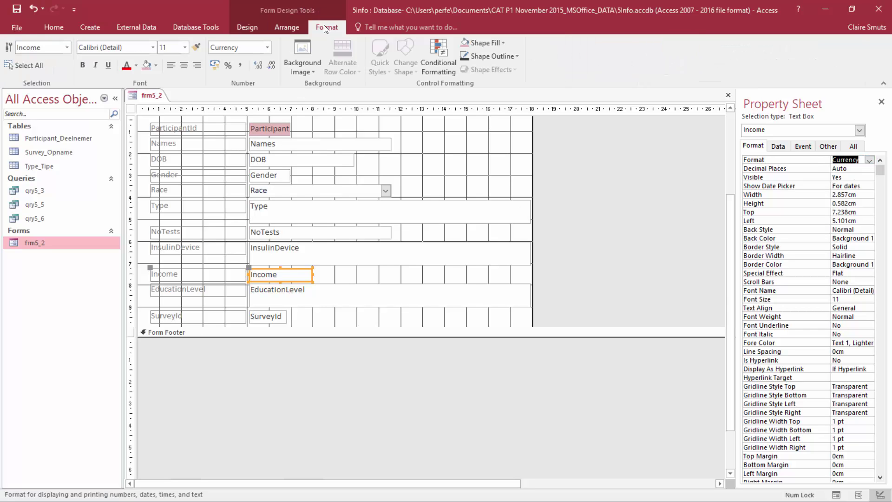
{"action": "left_click", "coordinate": [269, 48]}
{"action": "left_click", "coordinate": [269, 48]}
{"action": "left_click", "coordinate": [258, 30]}
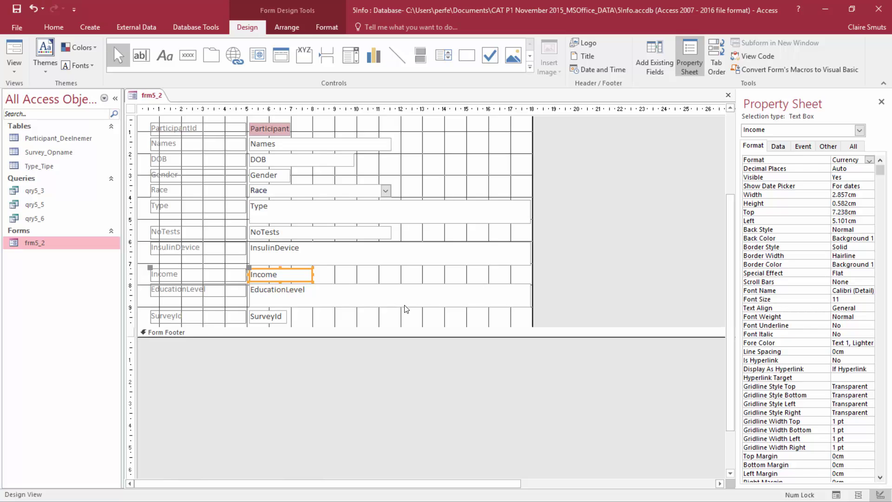
Add a command button beside SurveyId in the Detail section with the Go To Next Record action and the Go To Next picture
{"action": "scroll", "coordinate": [403, 306], "scroll_direction": "down", "scroll_amount": 1}
{"action": "scroll", "coordinate": [406, 307], "scroll_direction": "up", "scroll_amount": 2}
{"action": "scroll", "coordinate": [406, 309], "scroll_direction": "up", "scroll_amount": 1}
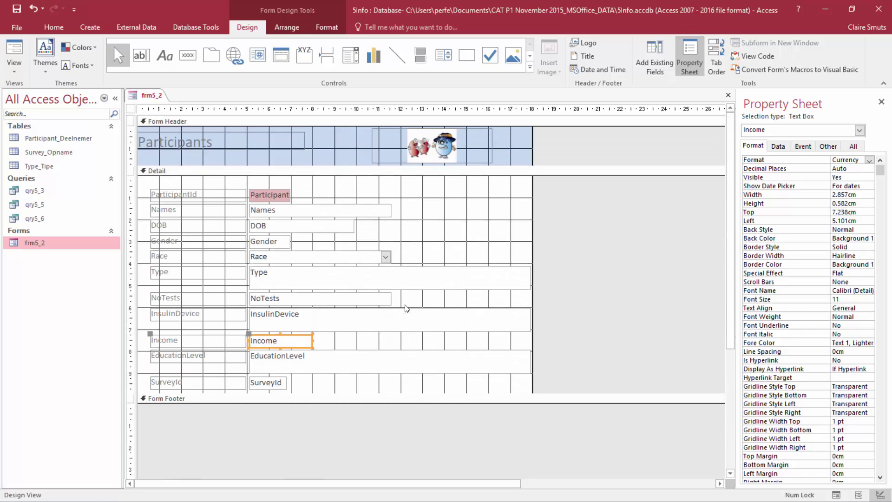
{"action": "left_click", "coordinate": [158, 171]}
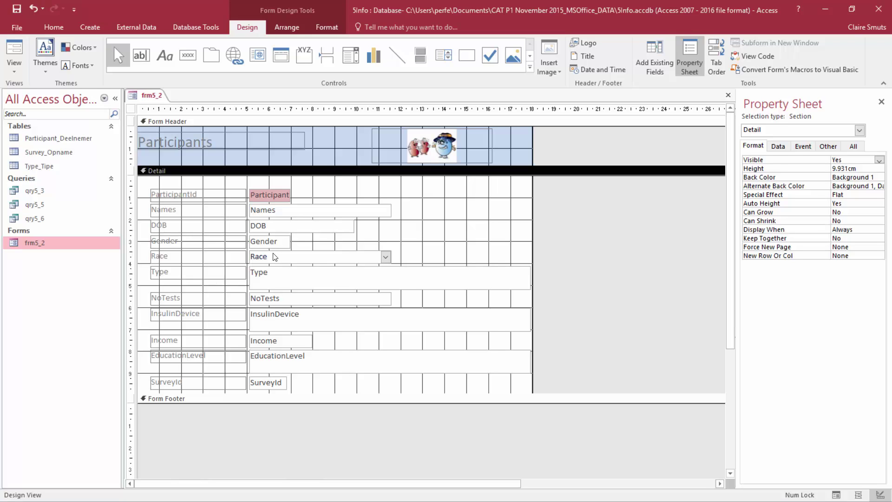
{"action": "scroll", "coordinate": [288, 279], "scroll_direction": "down", "scroll_amount": 3}
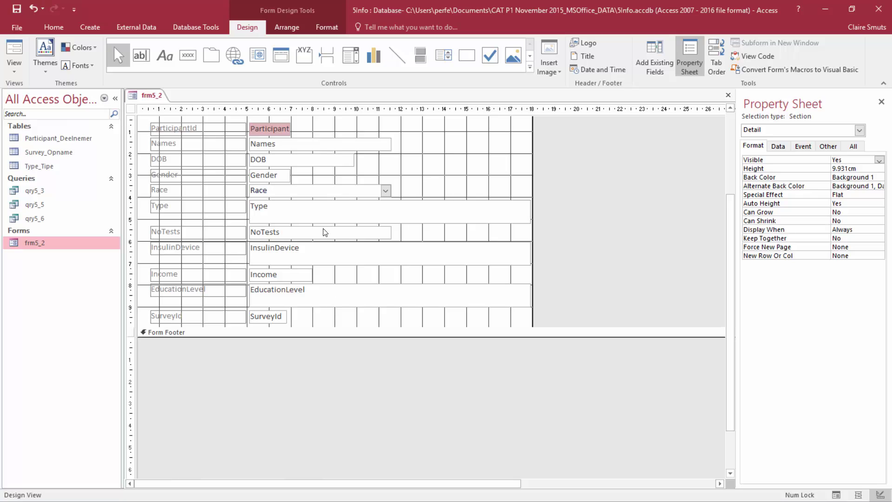
{"action": "left_click", "coordinate": [195, 57]}
{"action": "left_click", "coordinate": [338, 309]}
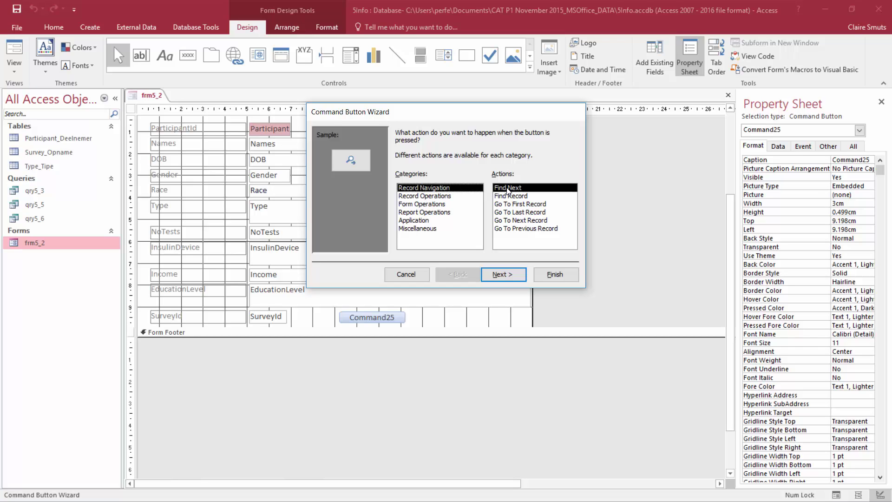
{"action": "left_click", "coordinate": [521, 221]}
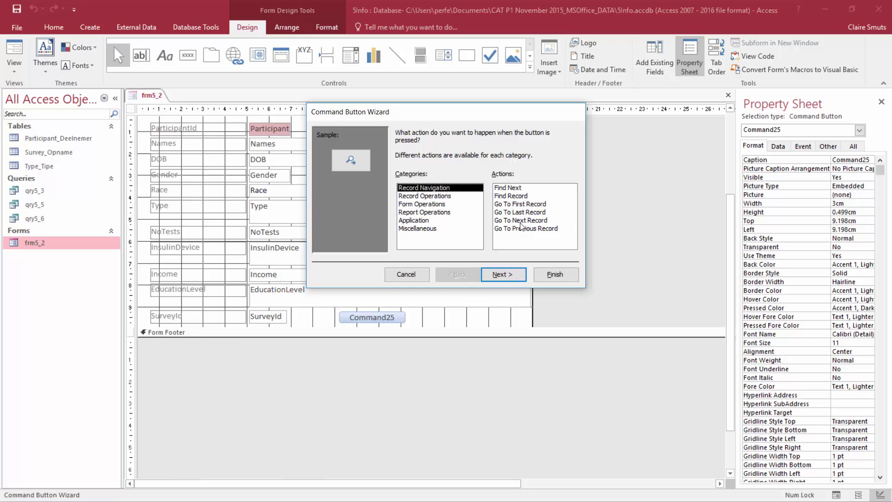
{"action": "left_click", "coordinate": [513, 279]}
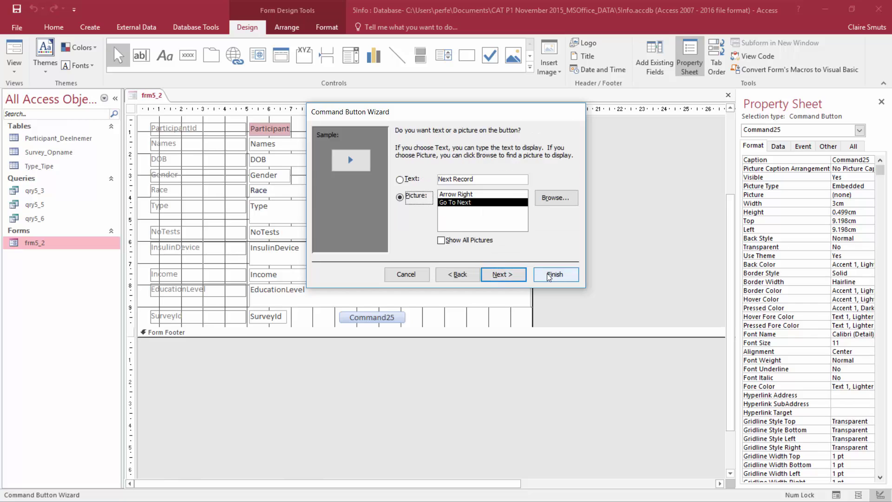
{"action": "left_click", "coordinate": [523, 279]}
{"action": "left_click", "coordinate": [553, 274]}
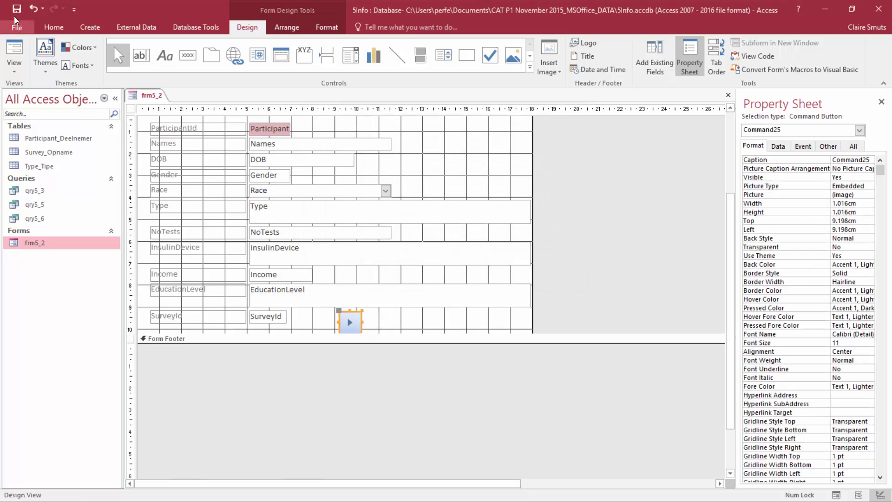
Show the form in Form view and test the new navigation button by advancing five records
{"action": "left_click", "coordinate": [14, 56]}
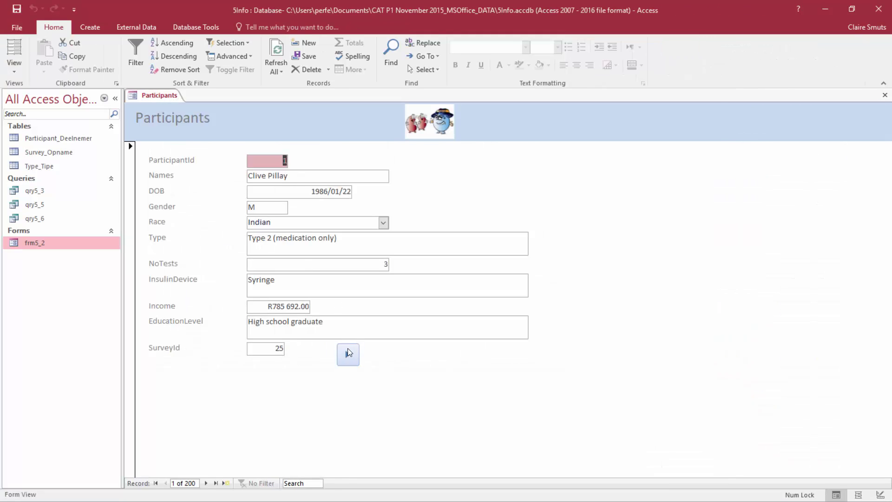
{"action": "left_click", "coordinate": [348, 353]}
{"action": "left_click", "coordinate": [349, 353]}
{"action": "left_click", "coordinate": [349, 353]}
{"action": "left_click", "coordinate": [349, 354]}
{"action": "left_click", "coordinate": [349, 353]}
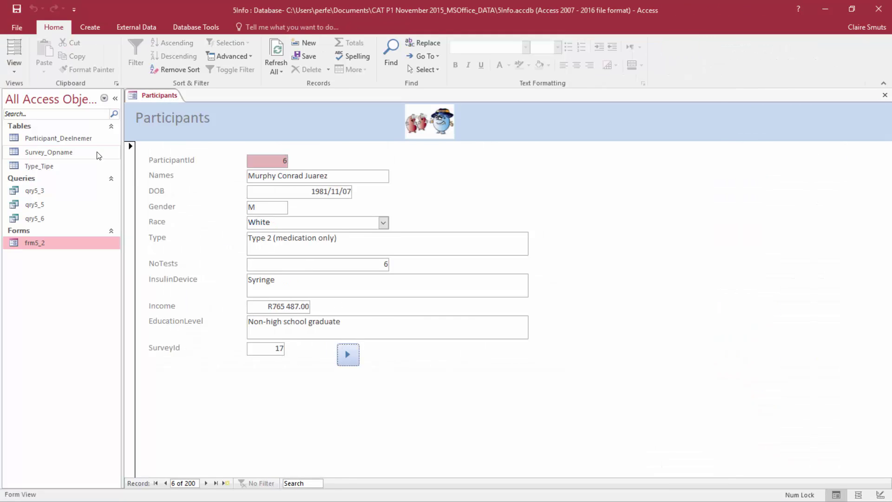
Return the form to Design view and enlarge the Form Footer section to a height of about 1.6 cm
{"action": "left_click", "coordinate": [14, 69]}
{"action": "left_click", "coordinate": [42, 140]}
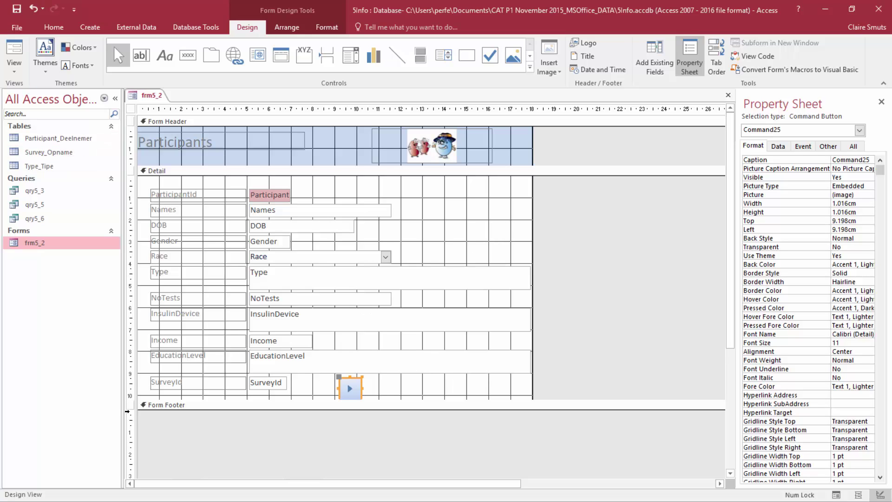
{"action": "left_click", "coordinate": [163, 408]}
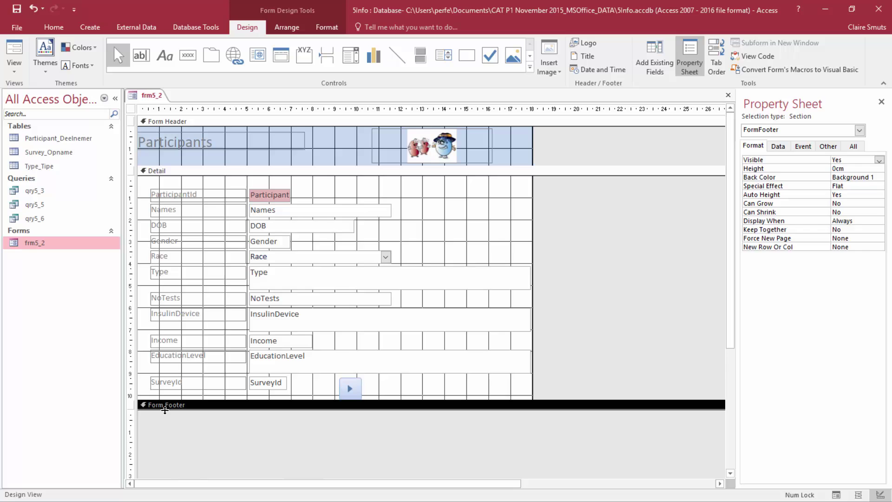
{"action": "left_click_drag", "start_coordinate": [165, 412], "coordinate": [161, 444]}
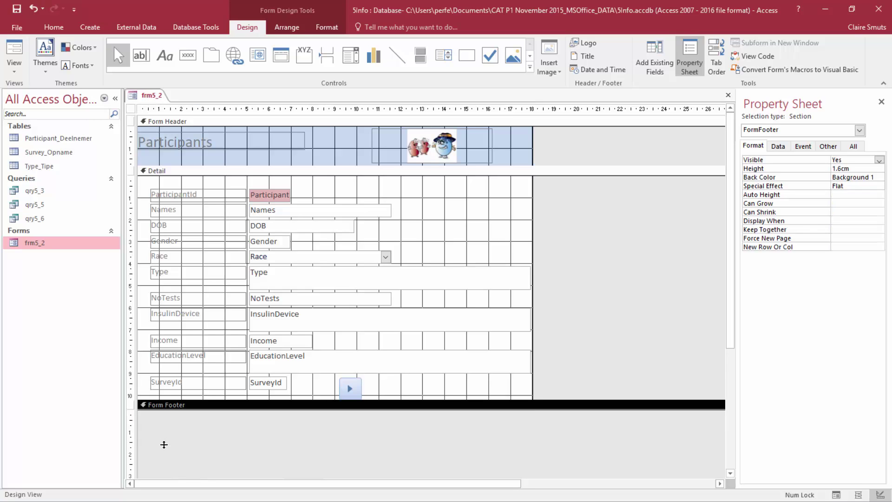
Insert date and time controls, move both from the Form Header into the Form Footer, and close the form
{"action": "left_click", "coordinate": [604, 70]}
{"action": "left_click", "coordinate": [449, 274]}
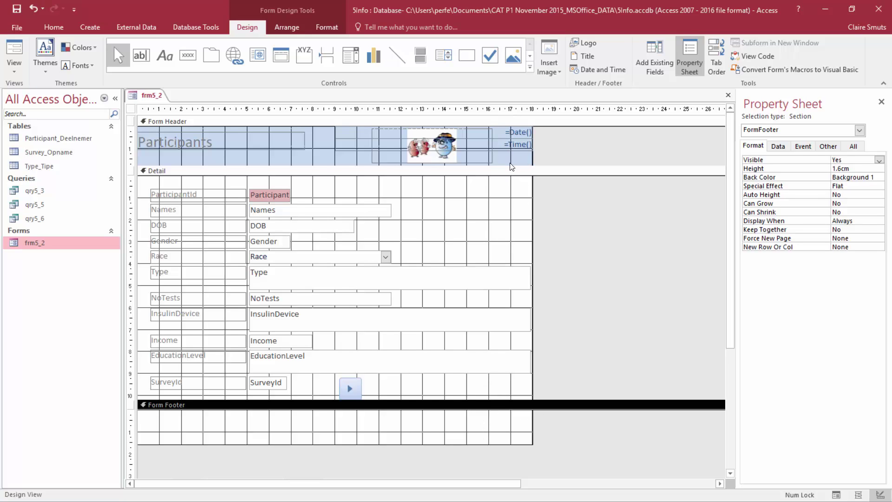
{"action": "left_click_drag", "start_coordinate": [506, 164], "coordinate": [511, 429]}
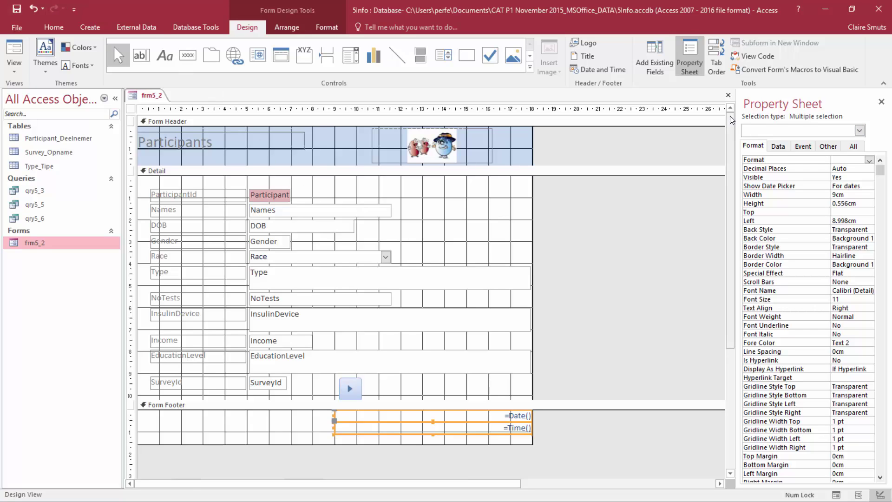
{"action": "left_click", "coordinate": [728, 94]}
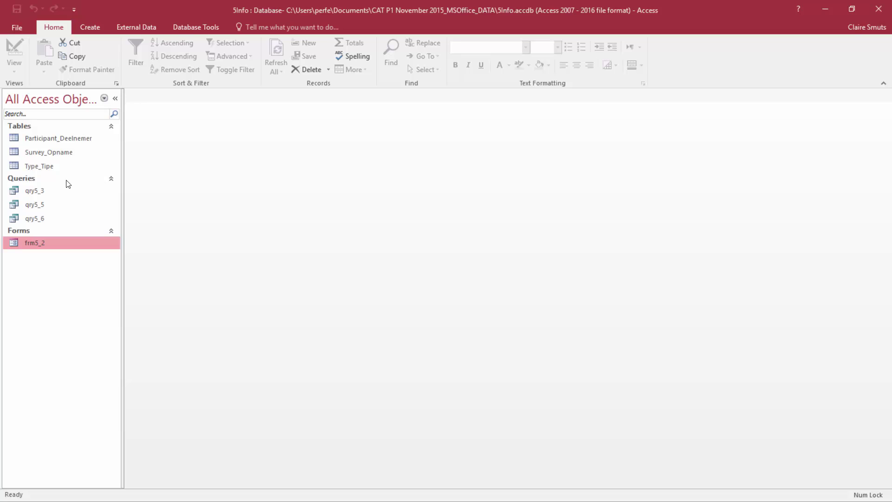
Open the qry5_3 query and fit the Names, Gender and InsulinDevice columns to their contents
{"action": "double_click", "coordinate": [48, 192]}
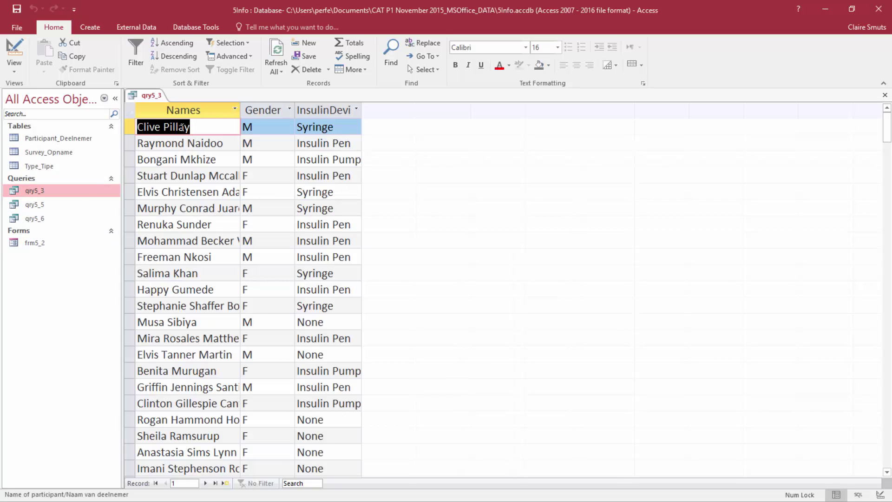
{"action": "left_click_drag", "start_coordinate": [209, 110], "coordinate": [362, 110]}
{"action": "double_click", "coordinate": [362, 110]}
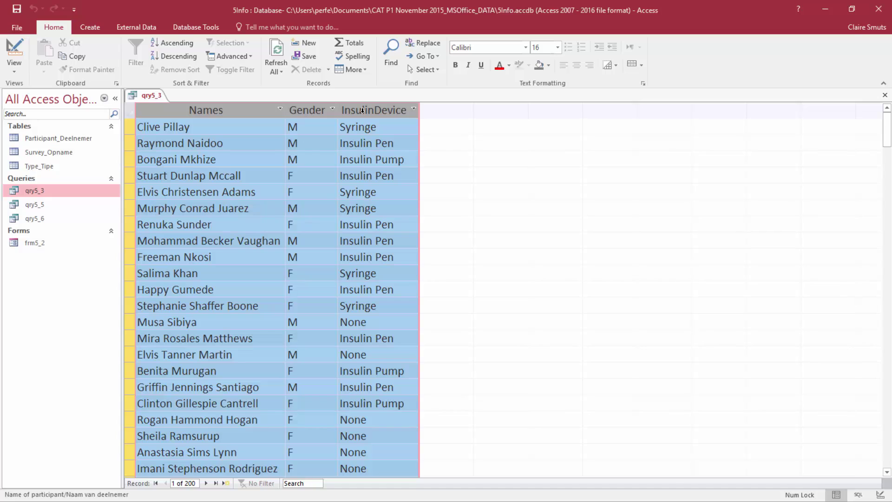
{"action": "left_click", "coordinate": [404, 135]}
{"action": "left_click", "coordinate": [405, 141]}
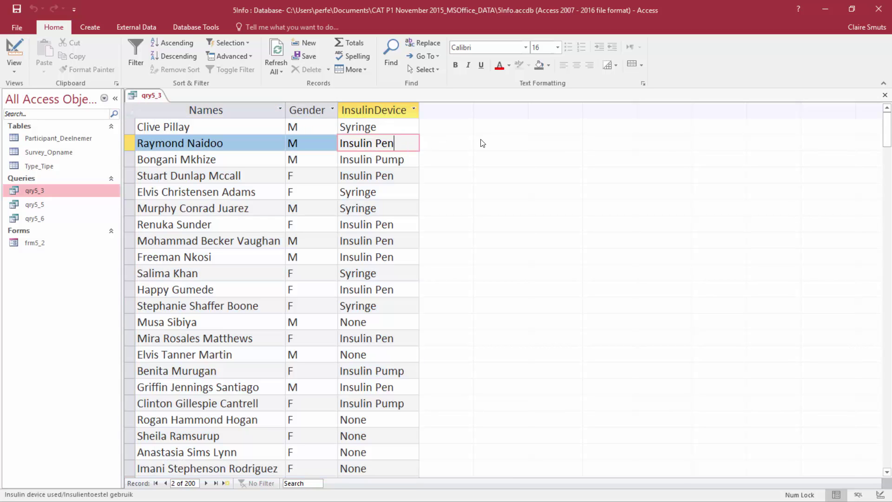
Add the criterion F to the Gender field of qry5_3 and review the query's records in Datasheet view
{"action": "left_click", "coordinate": [298, 104]}
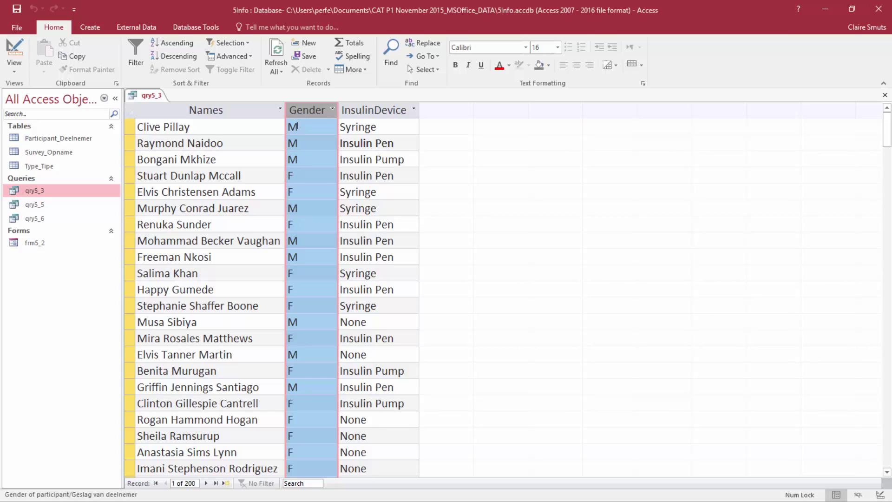
{"action": "left_click", "coordinate": [14, 51]}
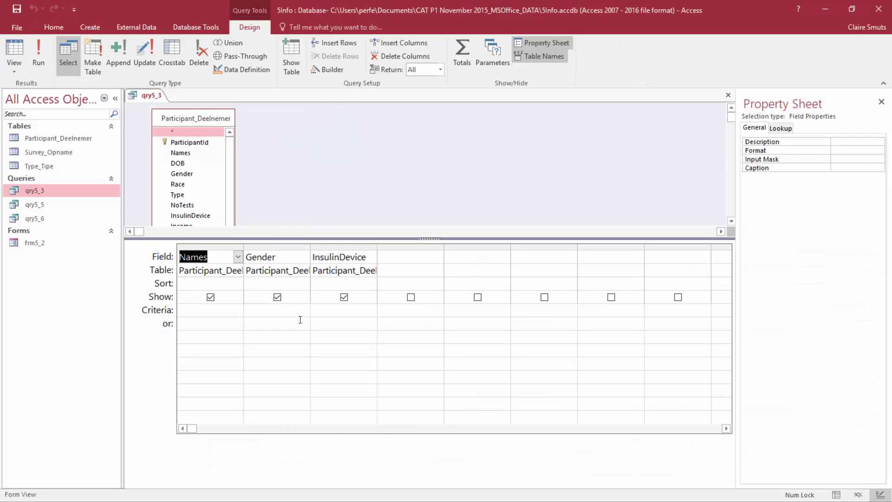
{"action": "left_click", "coordinate": [295, 310]}
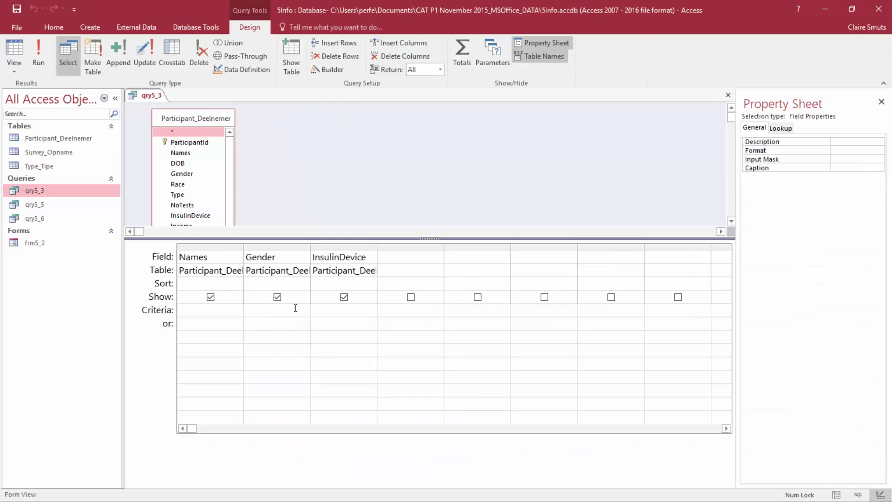
{"action": "type", "text": "F"}
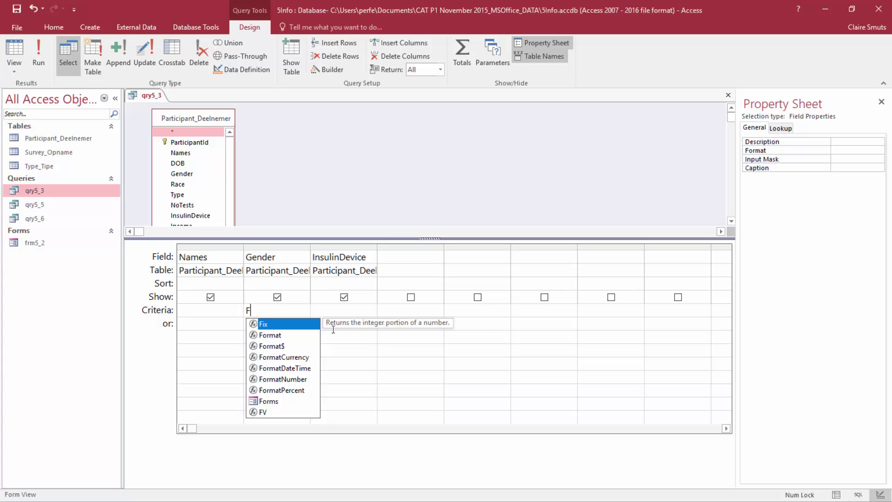
{"action": "key", "text": "Tab"}
{"action": "left_click", "coordinate": [14, 54]}
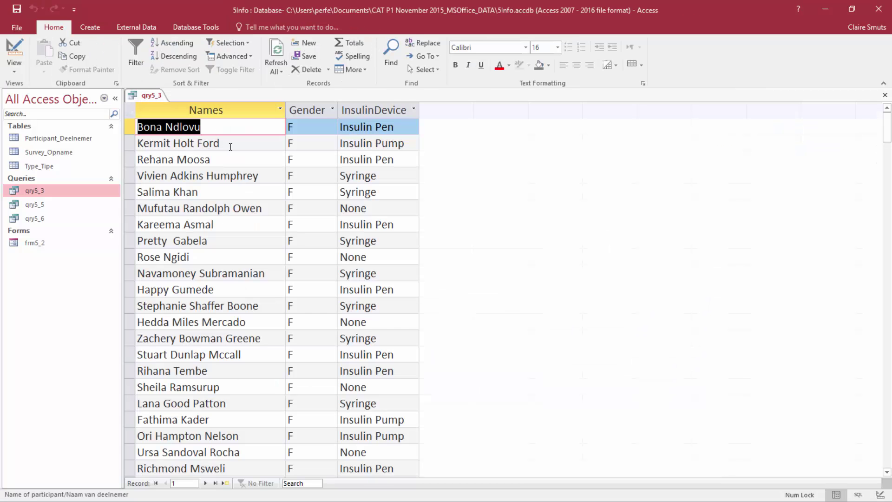
{"action": "scroll", "coordinate": [321, 343], "scroll_direction": "down", "scroll_amount": 8}
{"action": "scroll", "coordinate": [322, 344], "scroll_direction": "up", "scroll_amount": 8}
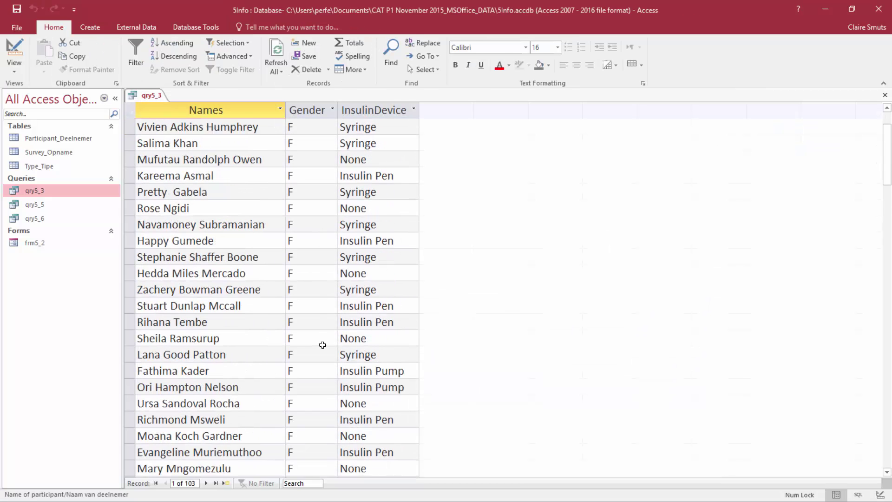
Check the Gender criterion in Design view and examine the None entries in the InsulinDevice column of the datasheet
{"action": "left_click", "coordinate": [15, 51]}
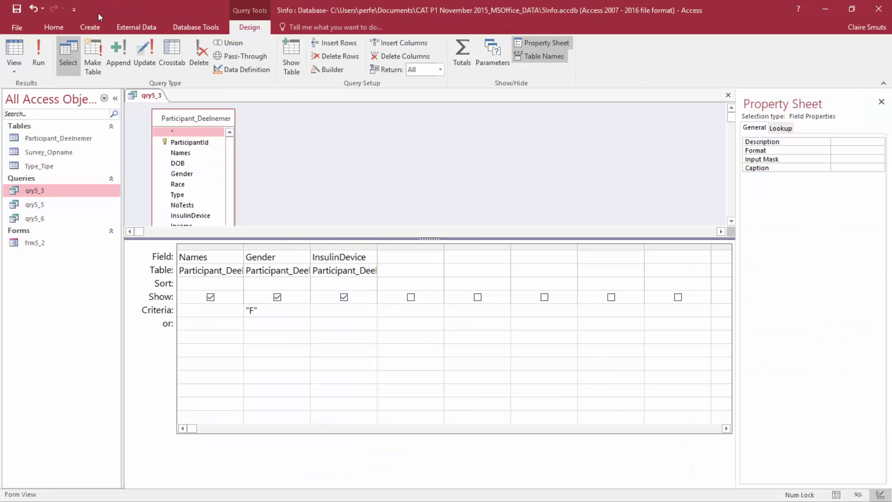
{"action": "left_click", "coordinate": [14, 50]}
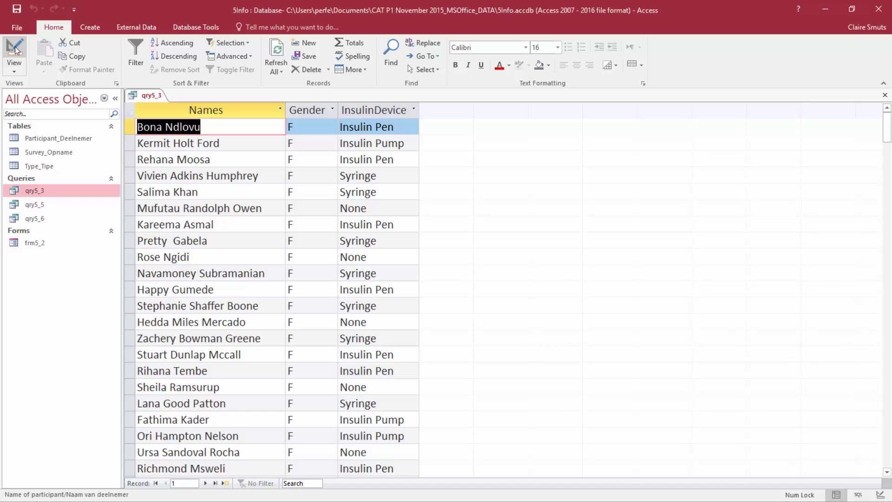
{"action": "left_click", "coordinate": [364, 210]}
{"action": "left_click", "coordinate": [382, 262]}
{"action": "left_click", "coordinate": [397, 324]}
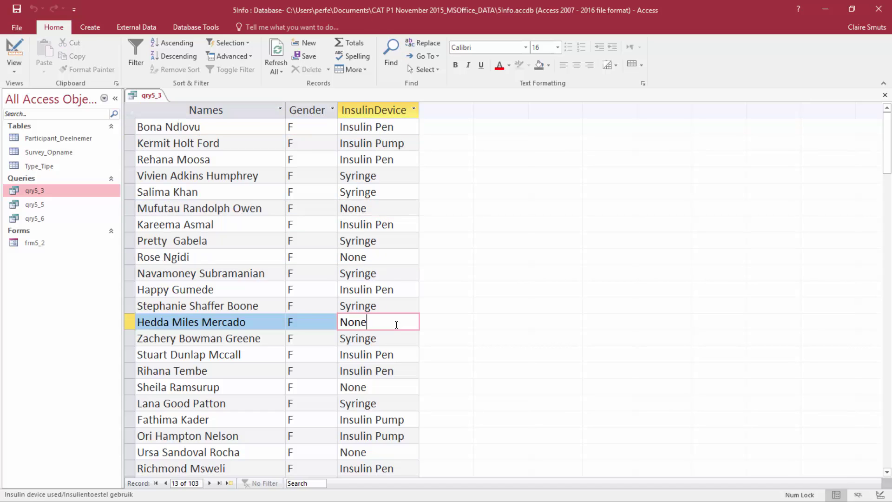
Add the criterion None to the InsulinDevice field of qry5_3 in Design view
{"action": "left_click", "coordinate": [14, 51]}
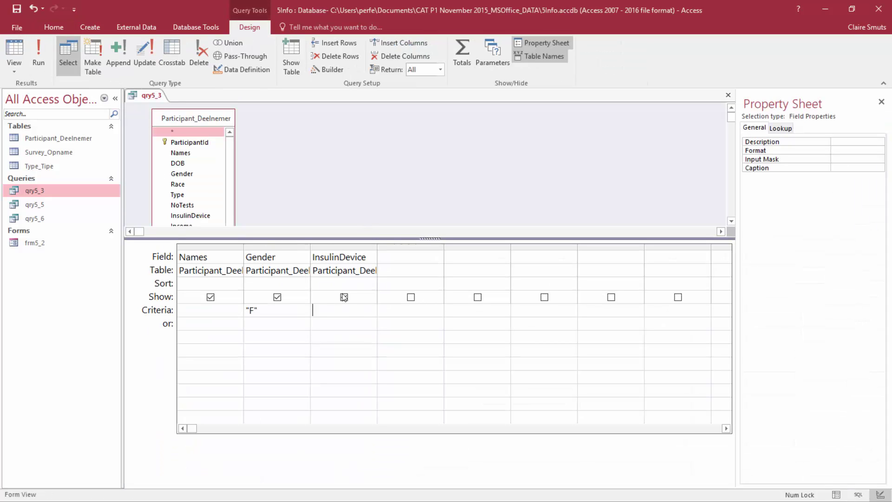
{"action": "type", "text": "nON"}
{"action": "key", "text": "BackSpace"}
{"action": "key", "text": "BackSpace"}
{"action": "key", "text": "BackSpace"}
{"action": "key", "text": "Caps_Lock"}
{"action": "type", "text": "None"}
{"action": "left_click", "coordinate": [386, 309]}
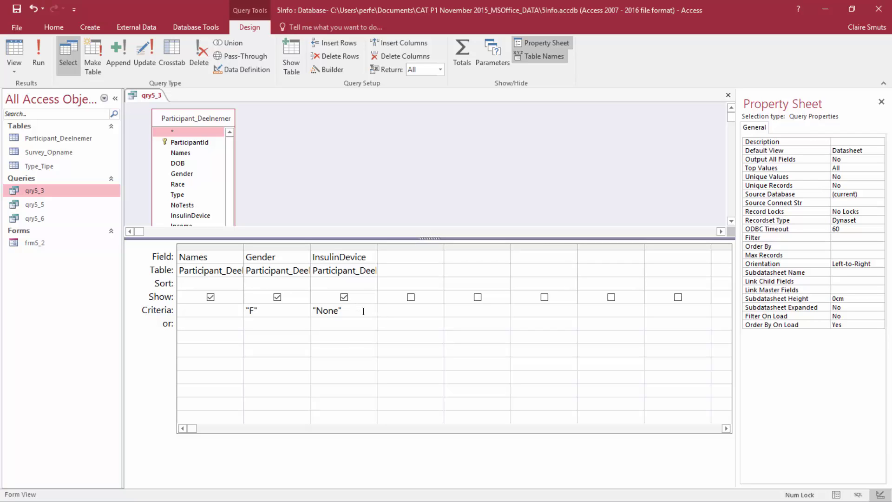
Show the filtered qry5_3 records in Datasheet view, then save and close the query
{"action": "left_click", "coordinate": [14, 51]}
{"action": "left_click", "coordinate": [15, 9]}
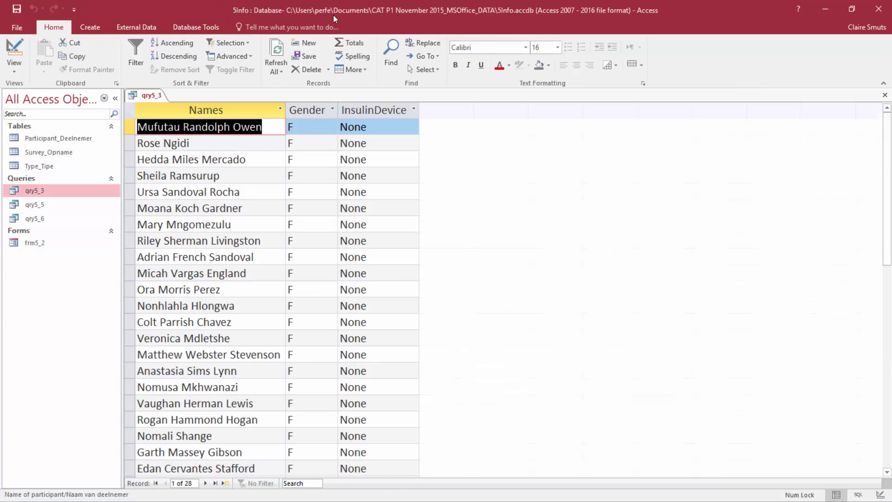
{"action": "left_click", "coordinate": [887, 94]}
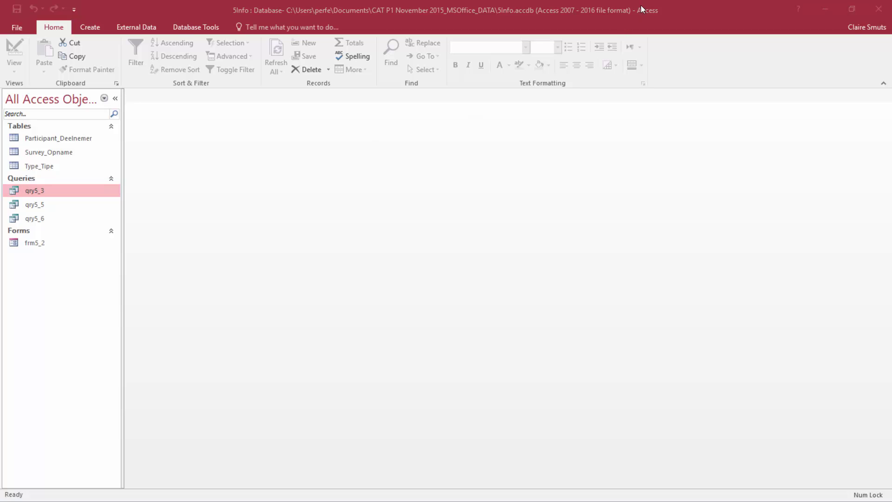
Read question 5.4 in the exam PDF, return to Access and start a Simple Query Wizard query on the Participant_Deelnemer table
{"action": "key", "text": "alt+Tab"}
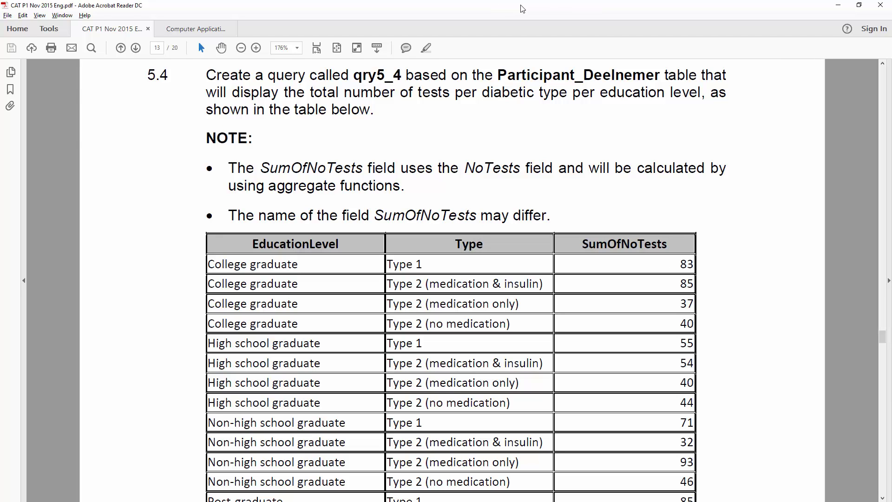
{"action": "left_click_drag", "start_coordinate": [522, 9], "coordinate": [187, 203]}
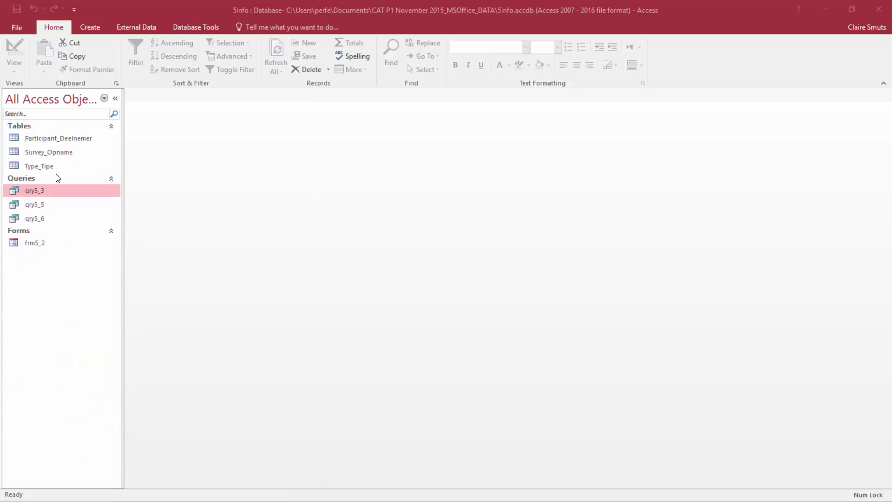
{"action": "left_click", "coordinate": [95, 24]}
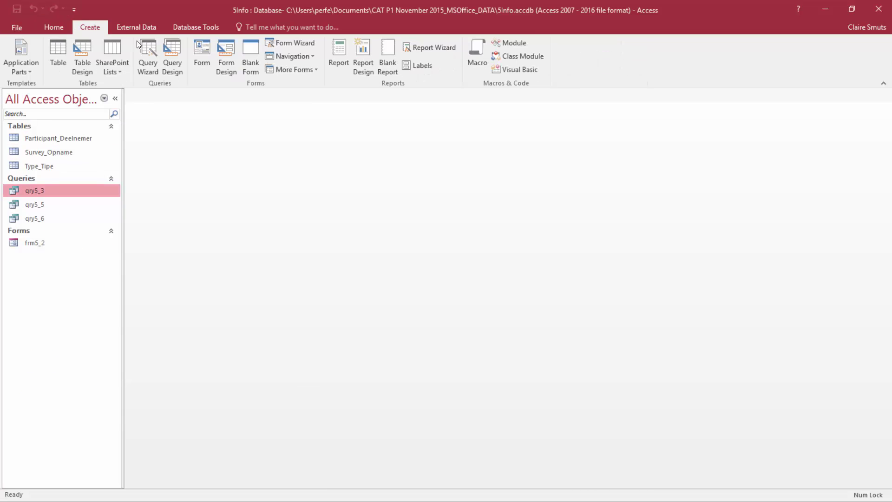
{"action": "left_click", "coordinate": [155, 62]}
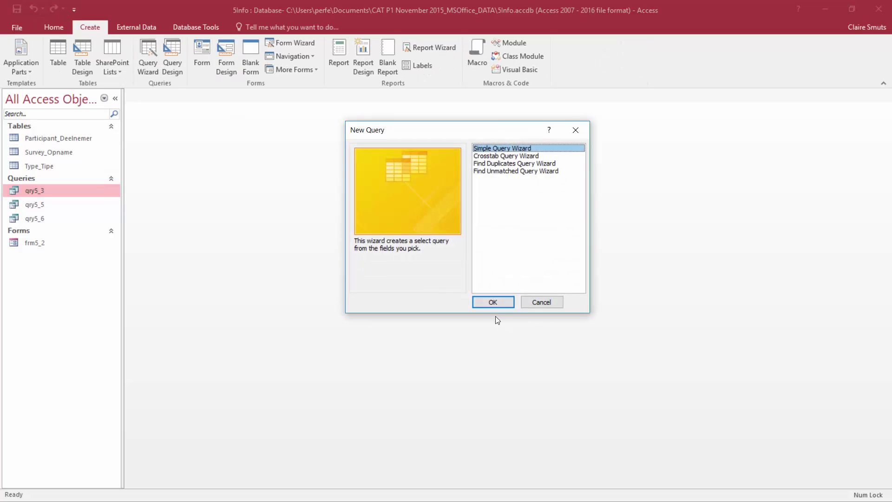
{"action": "left_click", "coordinate": [494, 302]}
{"action": "left_click", "coordinate": [460, 179]}
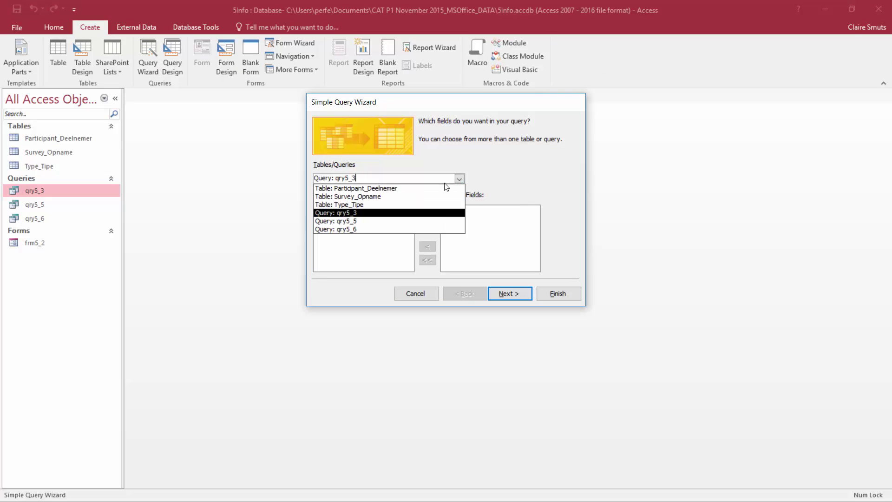
{"action": "left_click", "coordinate": [429, 186]}
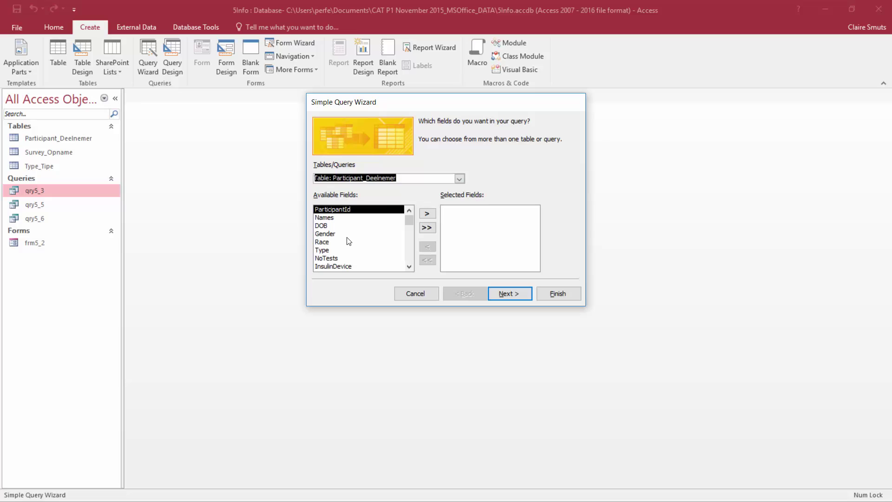
Include the Type, NoTests and EducationLevel fields in the new query
{"action": "left_click", "coordinate": [363, 250]}
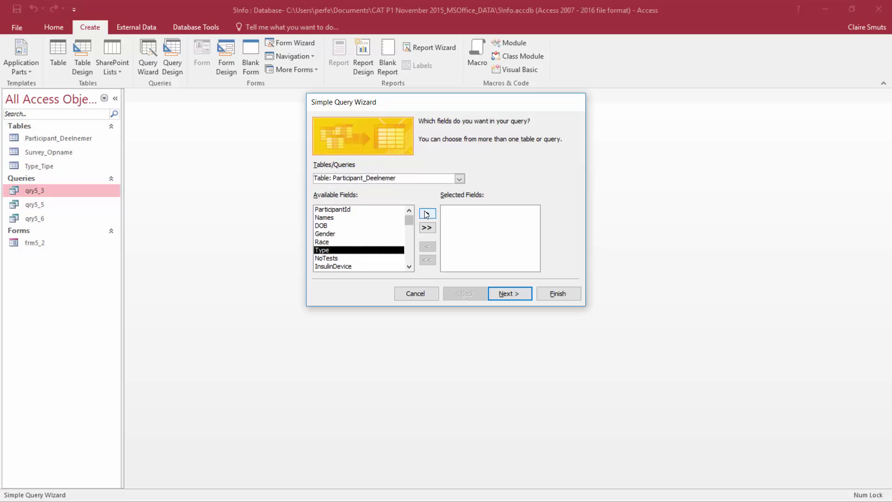
{"action": "left_click", "coordinate": [427, 213]}
{"action": "left_click", "coordinate": [427, 214]}
{"action": "left_click", "coordinate": [364, 267]}
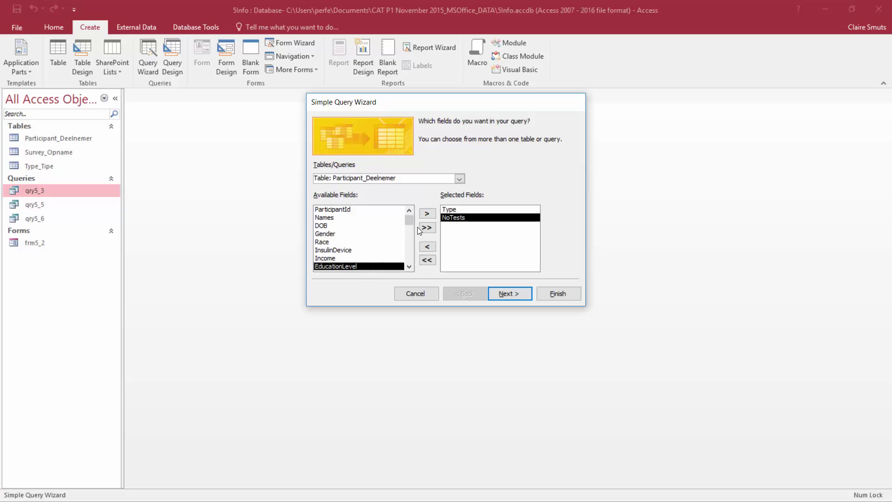
{"action": "left_click", "coordinate": [427, 214]}
Keep the query as a detail query, title it qry5_4 and finish the wizard
{"action": "left_click", "coordinate": [500, 294]}
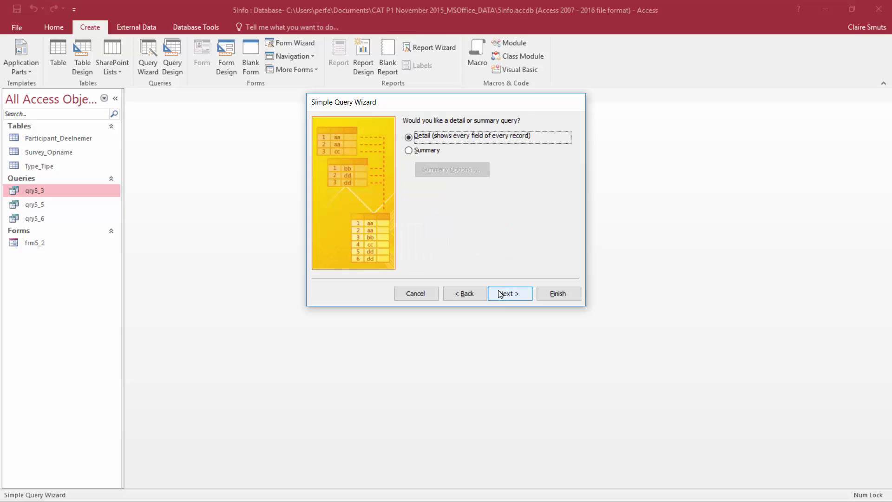
{"action": "left_click", "coordinate": [500, 292]}
{"action": "left_click_drag", "start_coordinate": [501, 132], "coordinate": [337, 135]}
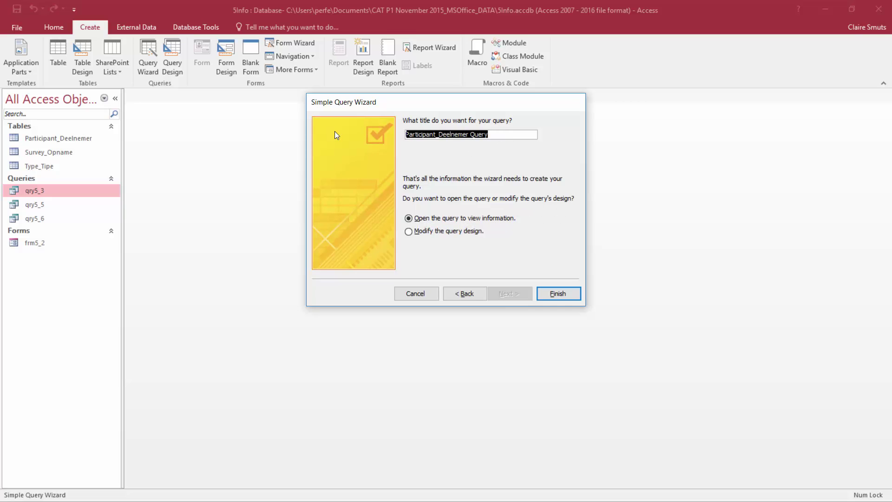
{"action": "type", "text": "qry"}
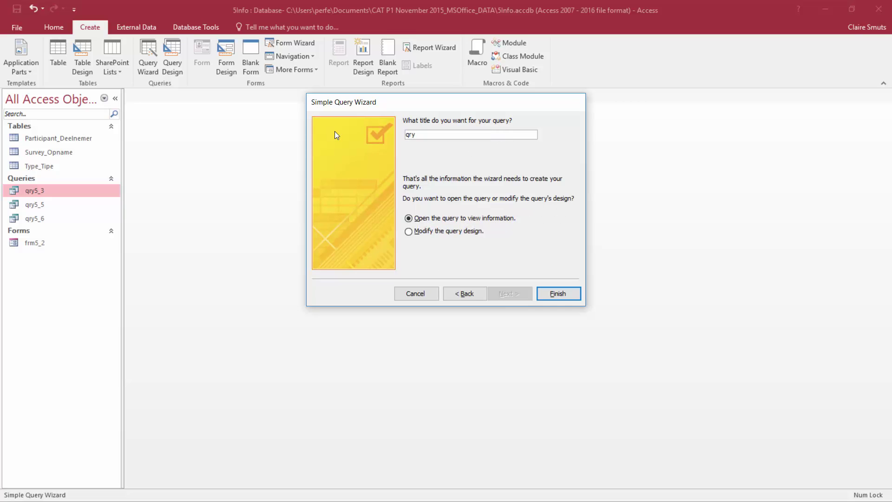
{"action": "type", "text": "5_4"}
{"action": "key", "text": "Return"}
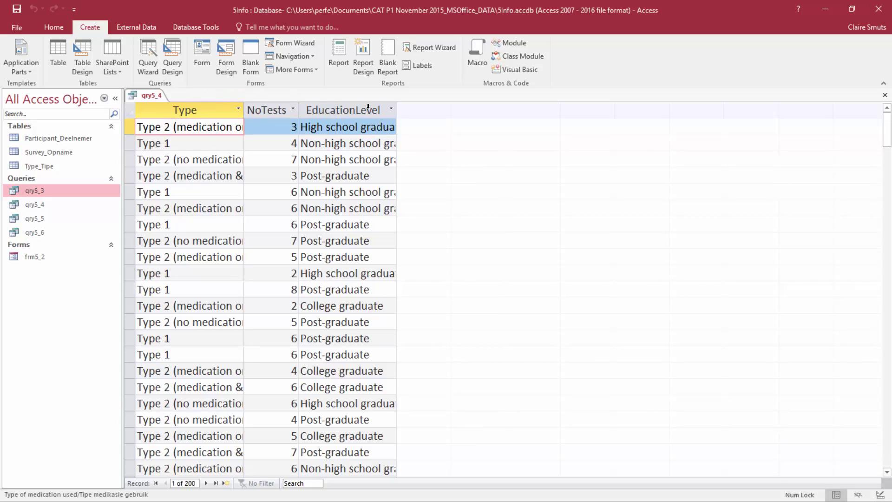
Move the EducationLevel column in front of Type in the design of qry5_4 and show the result in Datasheet view
{"action": "left_click", "coordinate": [53, 27]}
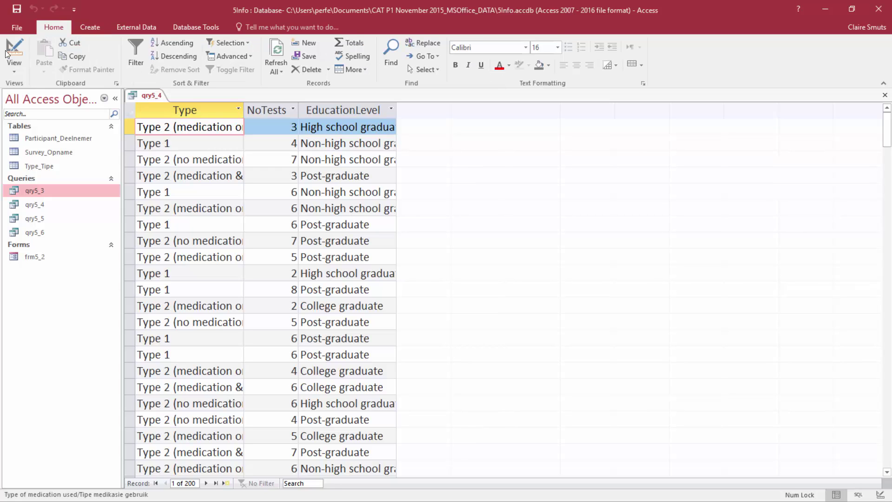
{"action": "left_click", "coordinate": [10, 50]}
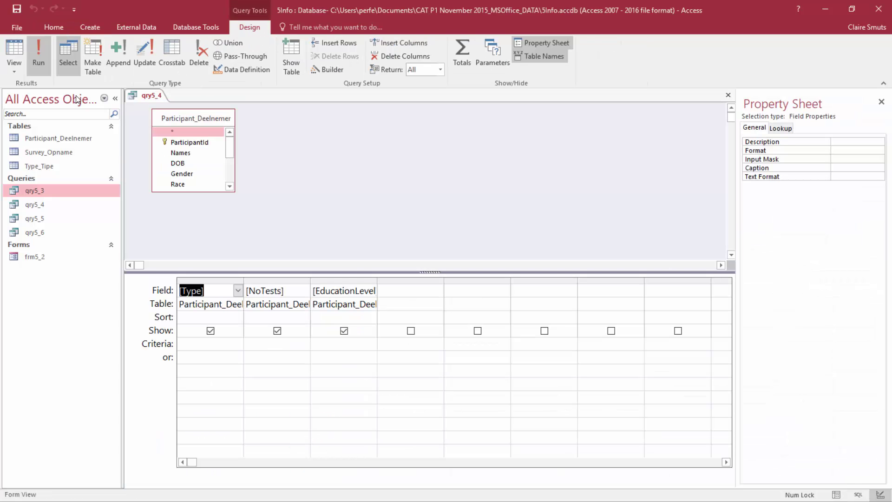
{"action": "left_click_drag", "start_coordinate": [348, 279], "coordinate": [209, 281]}
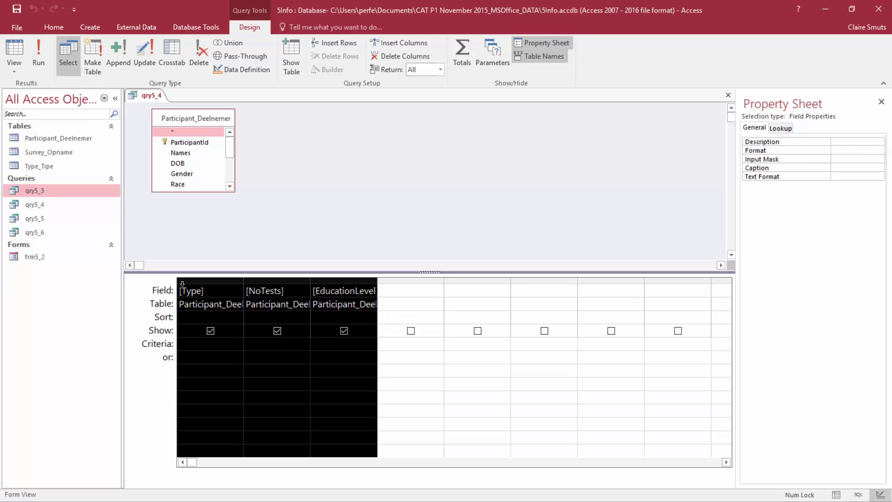
{"action": "left_click", "coordinate": [494, 299]}
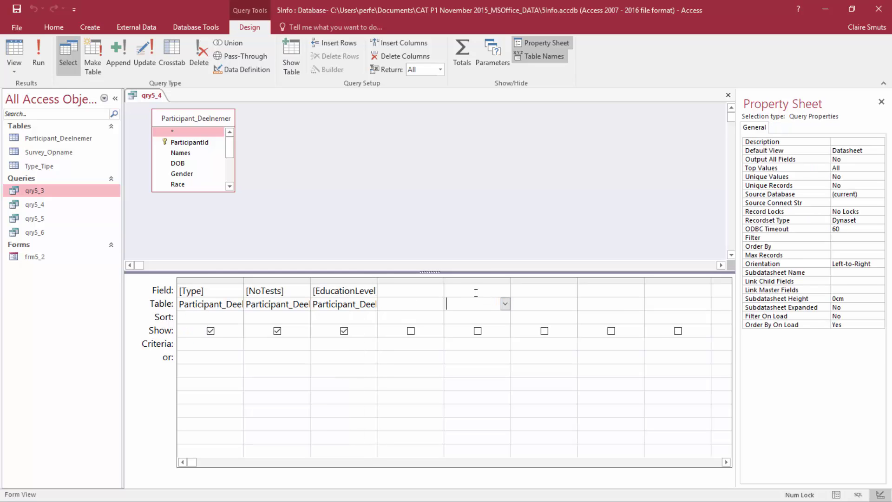
{"action": "left_click", "coordinate": [349, 280]}
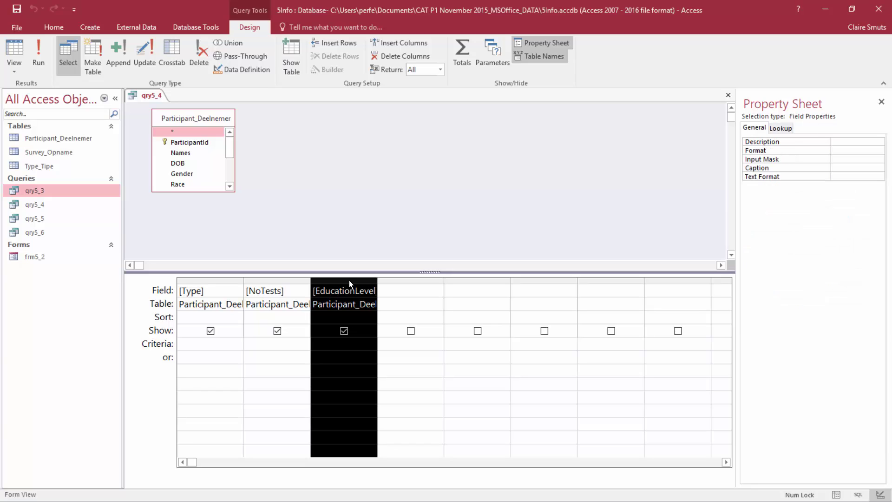
{"action": "left_click_drag", "start_coordinate": [349, 280], "coordinate": [174, 286]}
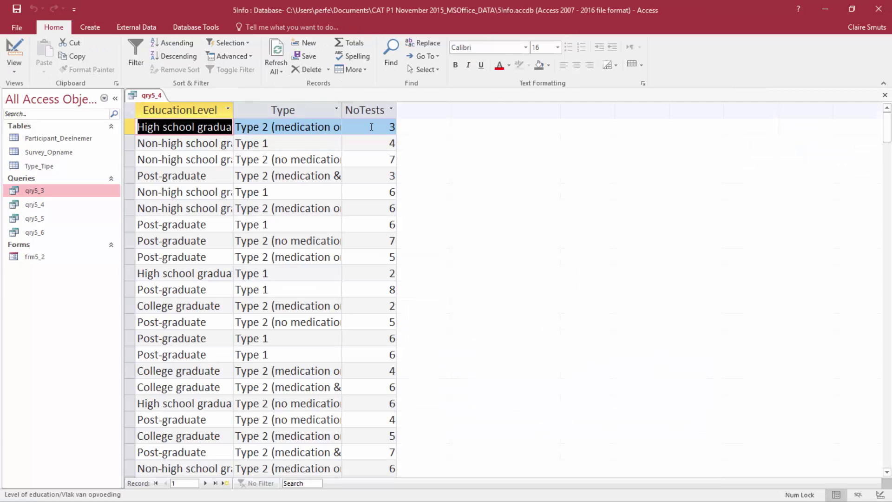
Switch to the exam PDF and examine the SumOfNoTests heading and the aggregate functions note in question 5.4
{"action": "key", "text": "alt+Tab"}
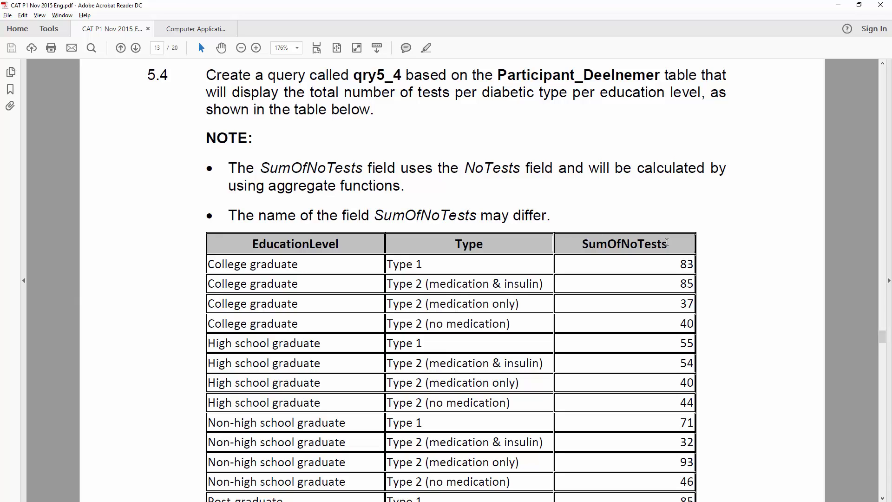
{"action": "left_click_drag", "start_coordinate": [582, 244], "coordinate": [622, 245]}
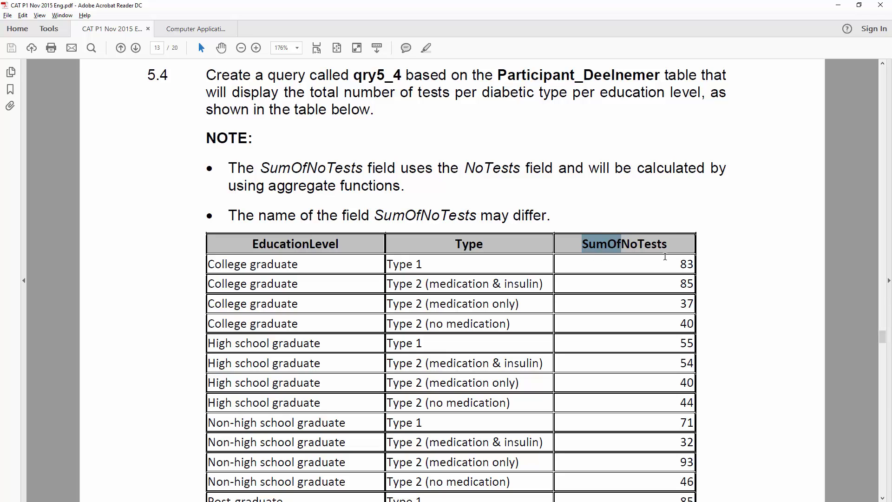
{"action": "left_click_drag", "start_coordinate": [269, 185], "coordinate": [399, 194]}
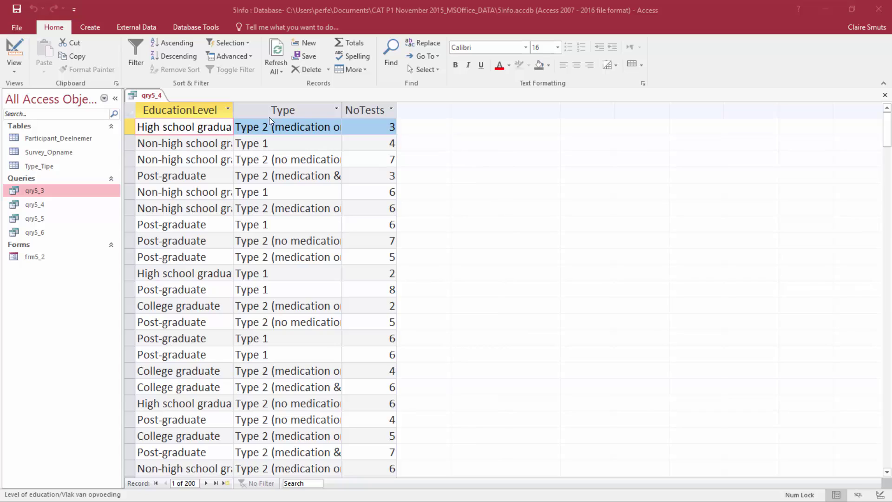
Add the Totals row to the design of qry5_4 in Access and show the grouped records in Datasheet view
{"action": "left_click", "coordinate": [381, 128]}
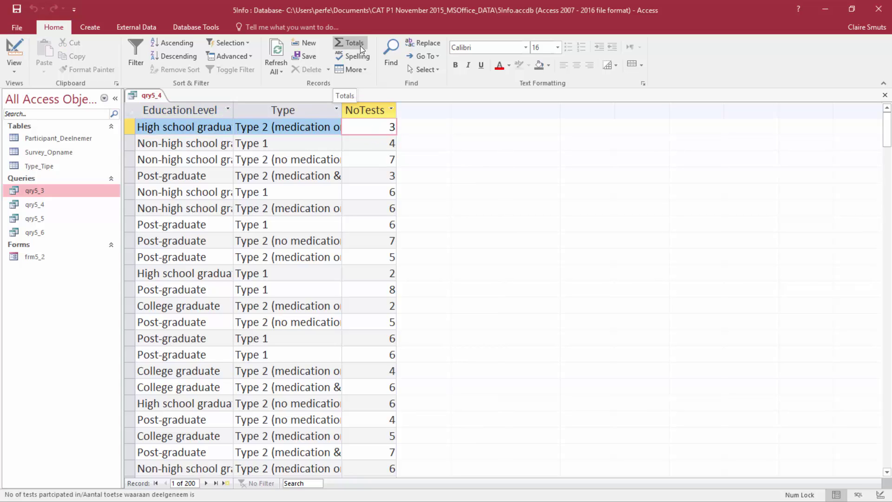
{"action": "left_click", "coordinate": [14, 67]}
{"action": "left_click", "coordinate": [38, 142]}
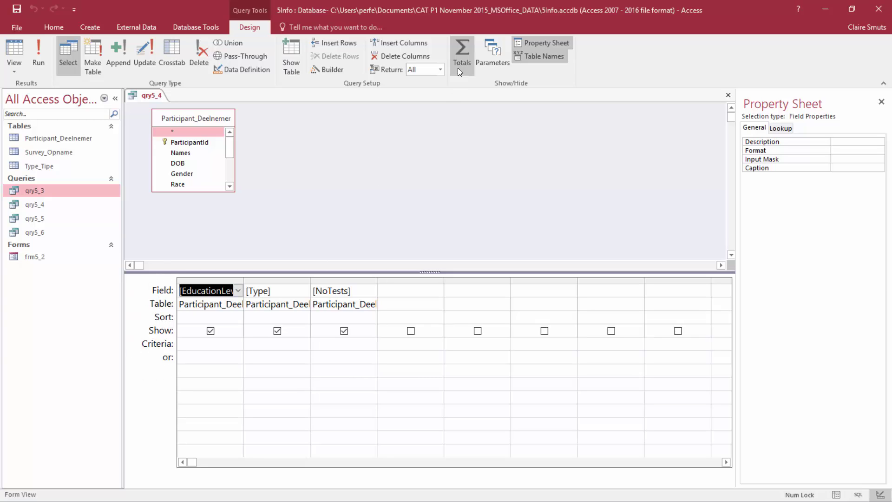
{"action": "left_click", "coordinate": [465, 55]}
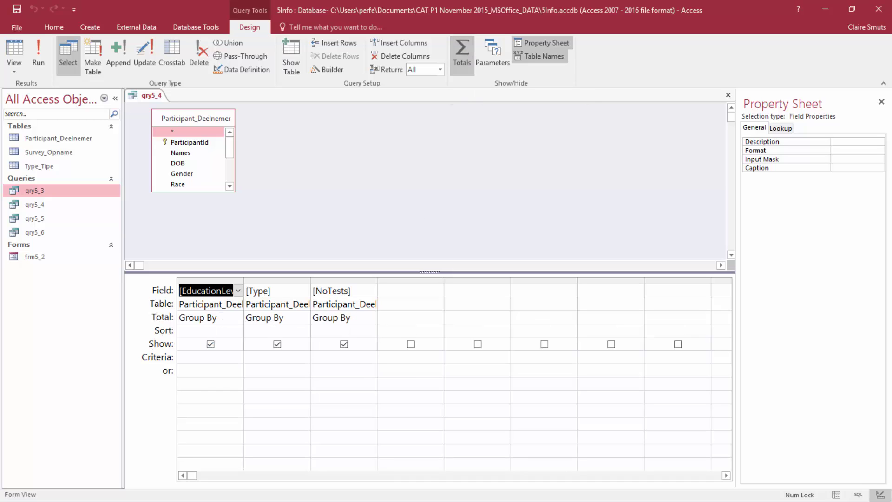
{"action": "left_click", "coordinate": [14, 49]}
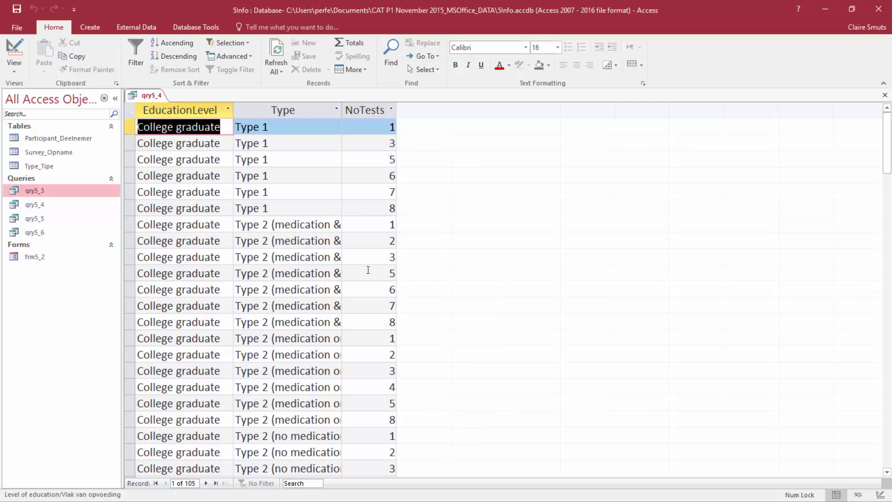
Arrange the exam PDF and the Access window side by side, with the PDF on the right half
{"action": "key", "text": "alt+Tab"}
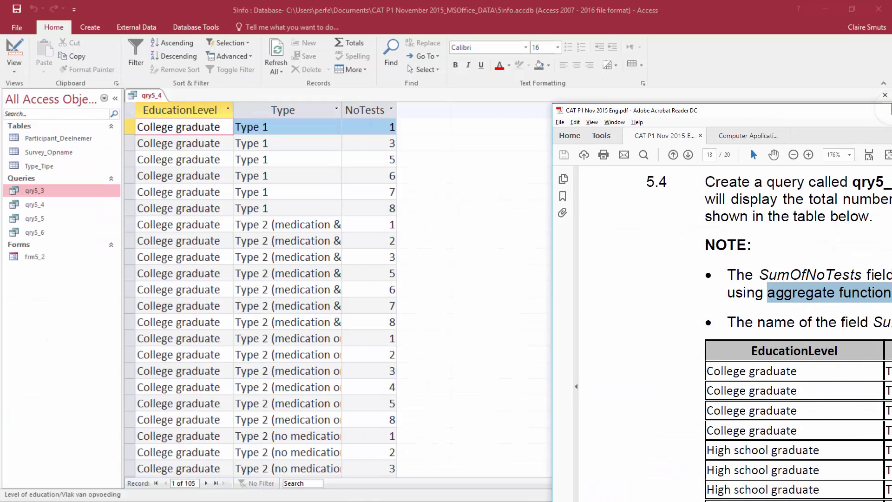
{"action": "key", "text": "super+Right"}
{"action": "left_click", "coordinate": [141, 102]}
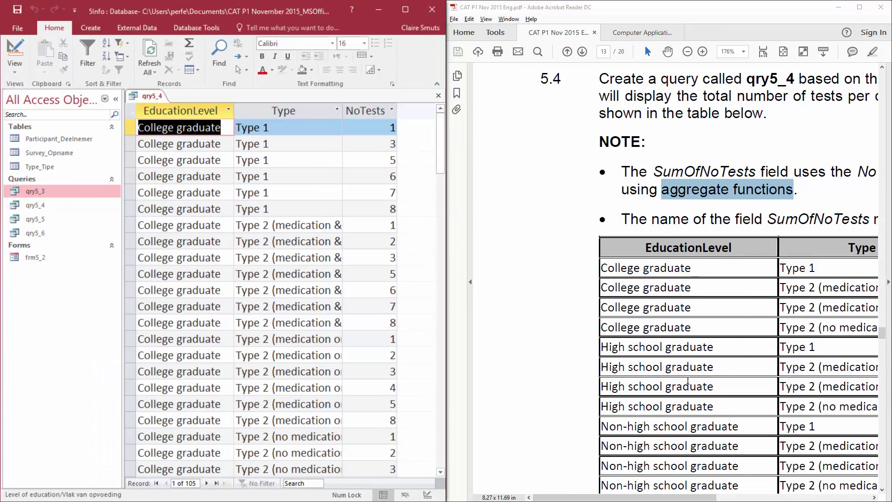
Compare the EducationLevel, Type and SumOfNoTests columns of the question 5.4 table with the qry5_4 datasheet
{"action": "left_click_drag", "start_coordinate": [611, 498], "coordinate": [666, 499]}
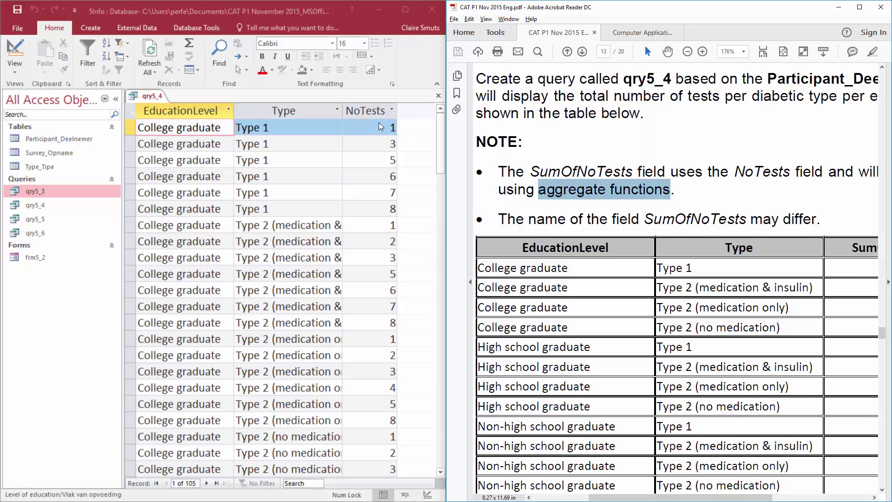
{"action": "left_click_drag", "start_coordinate": [525, 247], "coordinate": [623, 251]}
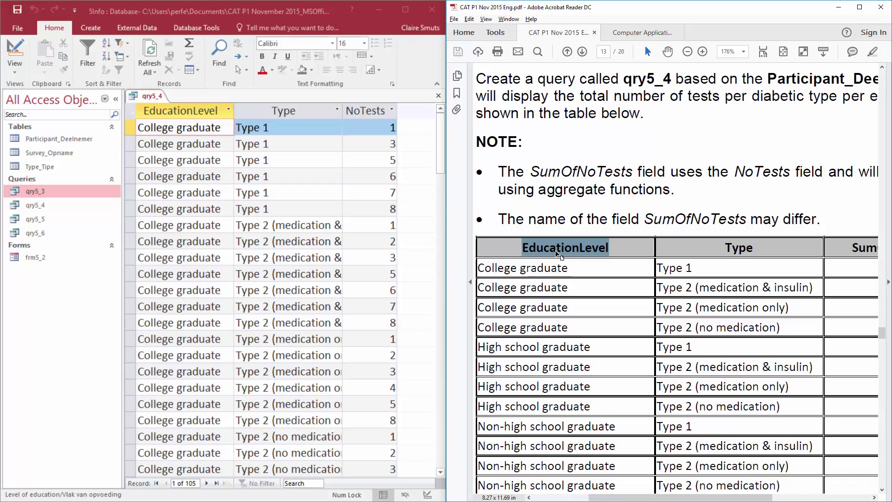
{"action": "left_click_drag", "start_coordinate": [723, 248], "coordinate": [767, 251]}
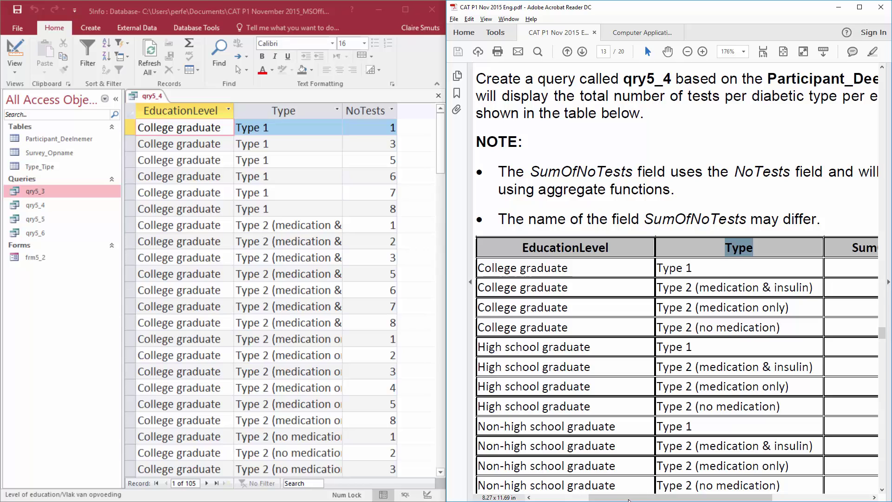
{"action": "scroll", "coordinate": [784, 294], "scroll_direction": "right", "scroll_amount": 3}
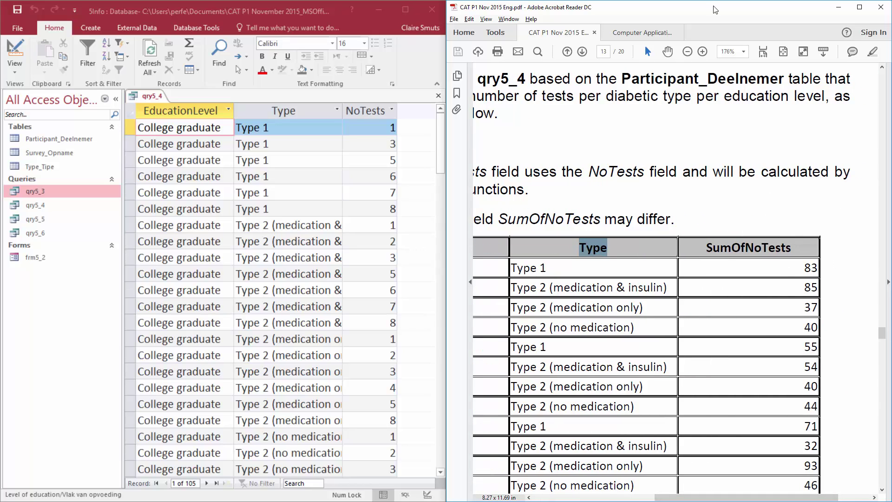
Close the exam PDF and return to the design of qry5_4 in a maximized Access window
{"action": "left_click", "coordinate": [881, 7]}
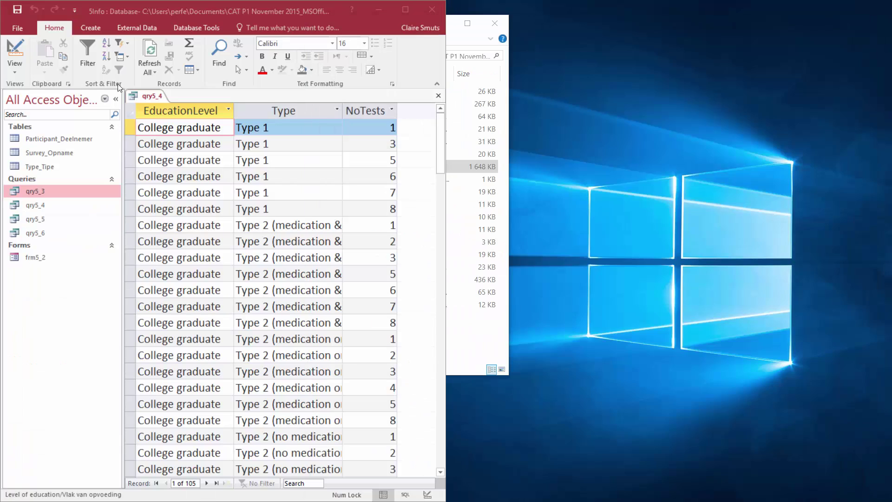
{"action": "left_click", "coordinate": [408, 10]}
{"action": "left_click", "coordinate": [15, 52]}
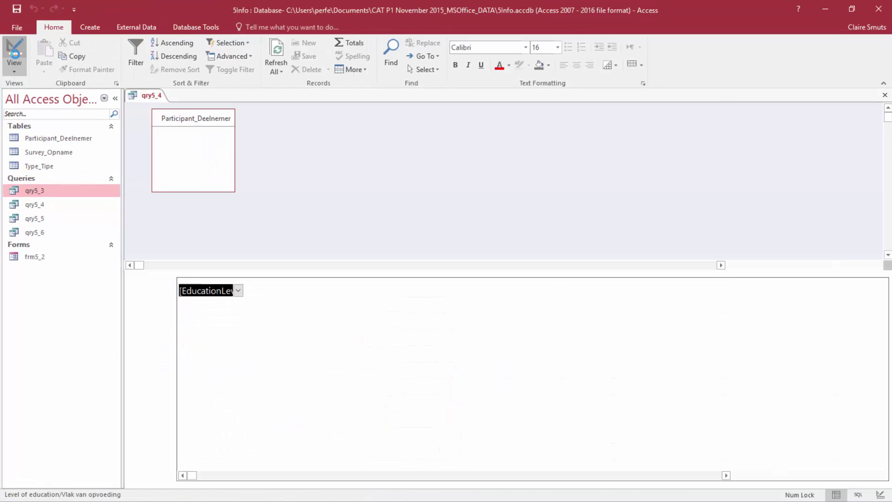
Set the Total of the NoTests field in qry5_4 to Sum and show the result in Datasheet view
{"action": "left_click", "coordinate": [362, 323]}
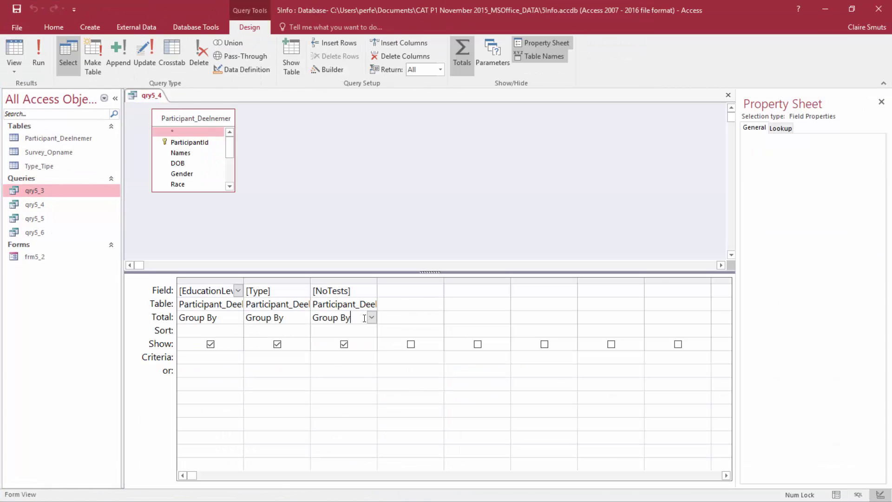
{"action": "left_click", "coordinate": [372, 317]}
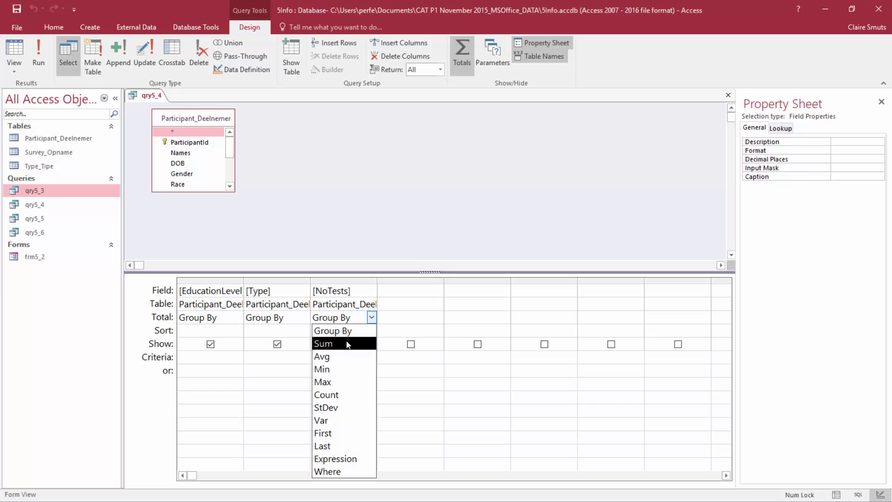
{"action": "left_click", "coordinate": [328, 344]}
{"action": "left_click", "coordinate": [23, 50]}
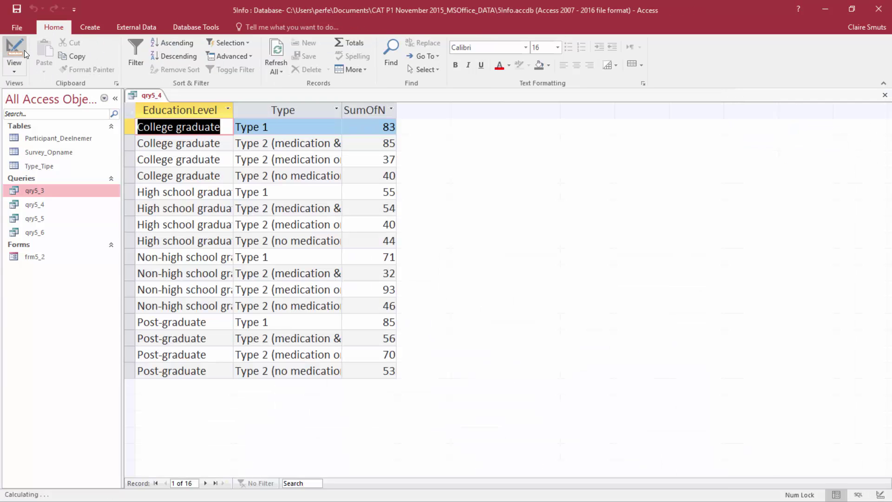
Fit the SumOfNoTests column to its heading, then save and close qry5_4
{"action": "double_click", "coordinate": [398, 110]}
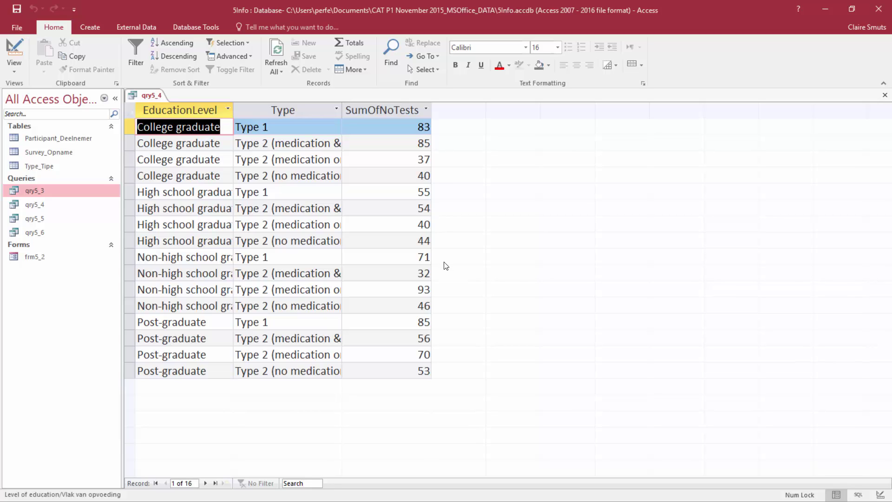
{"action": "left_click", "coordinate": [16, 10]}
{"action": "left_click", "coordinate": [885, 94]}
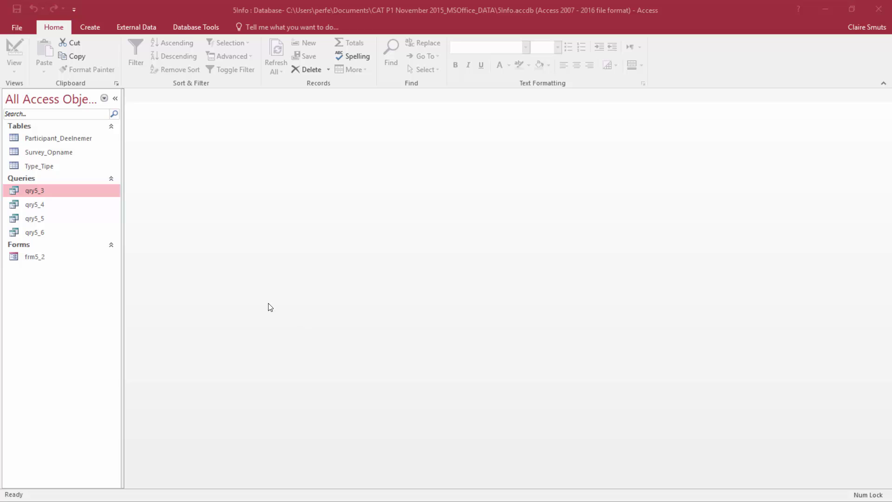
Add the DOB field to qry5_5 after Race and widen its datasheet column so the dates are readable
{"action": "double_click", "coordinate": [37, 221]}
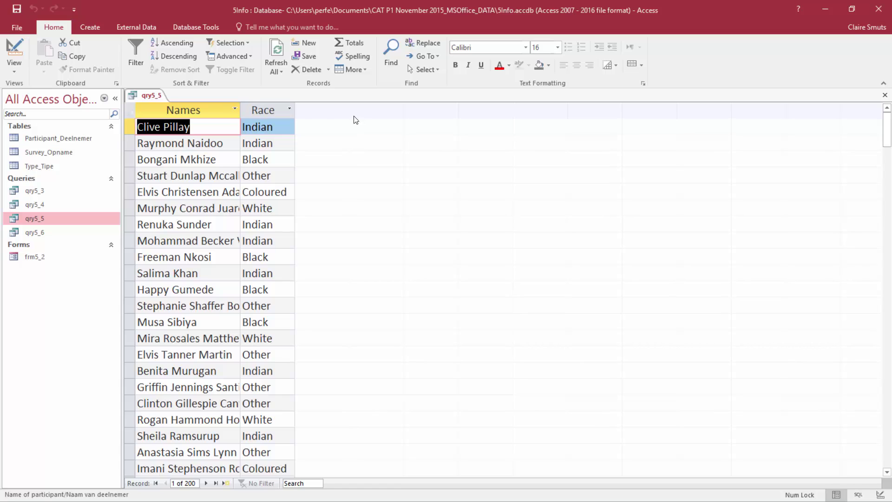
{"action": "left_click", "coordinate": [14, 48]}
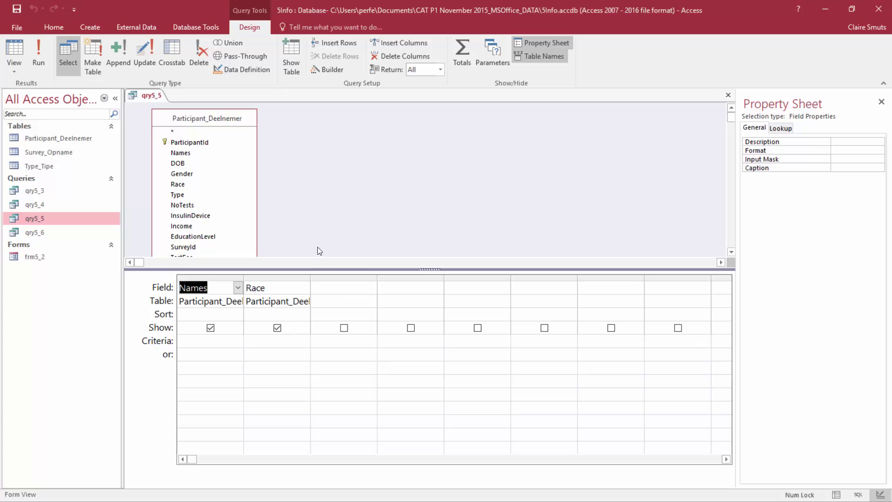
{"action": "left_click", "coordinate": [341, 291]}
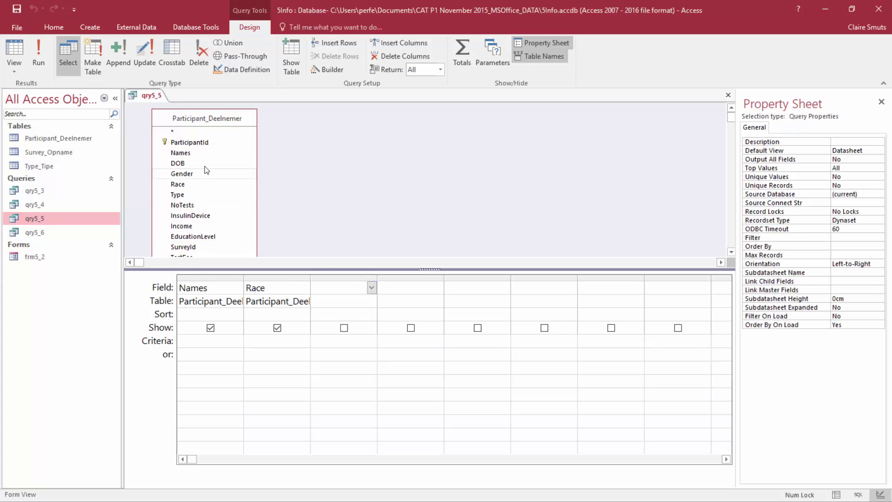
{"action": "double_click", "coordinate": [185, 165]}
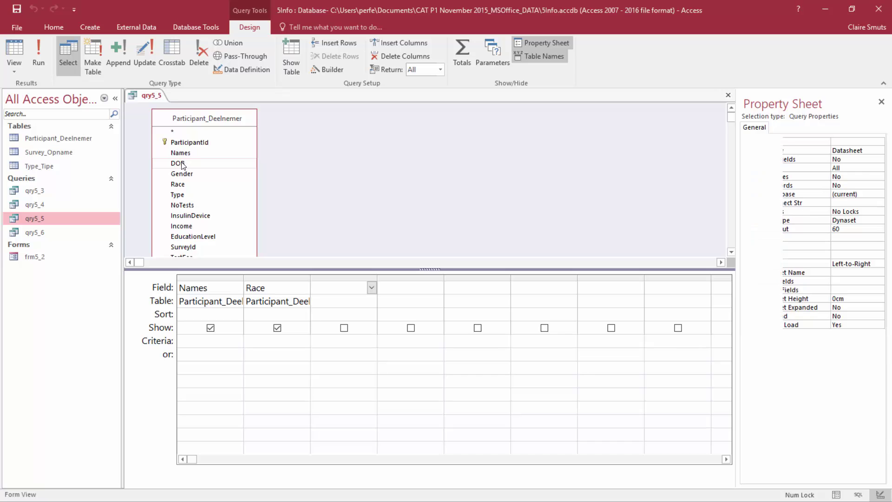
{"action": "left_click", "coordinate": [13, 46]}
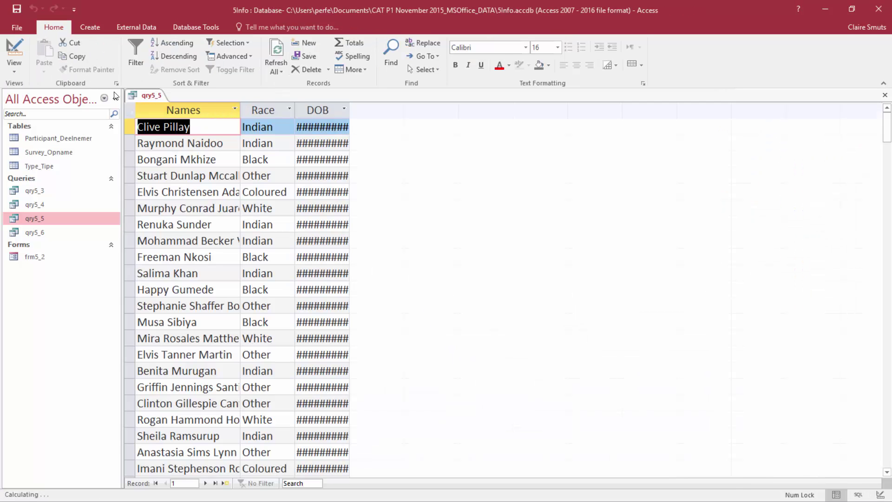
{"action": "left_click_drag", "start_coordinate": [350, 110], "coordinate": [380, 110]}
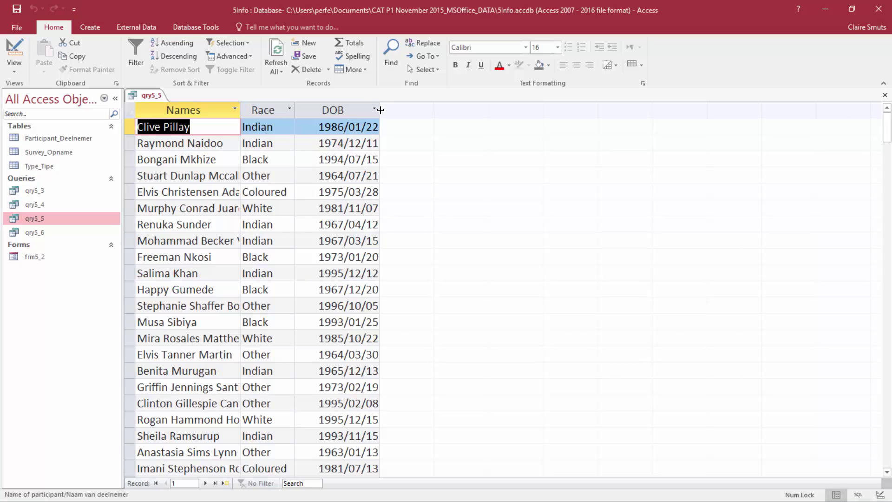
Set the Race criterion in qry5_5 to Indian, copied from a record, and check the filtered records in Datasheet view
{"action": "left_click", "coordinate": [279, 129]}
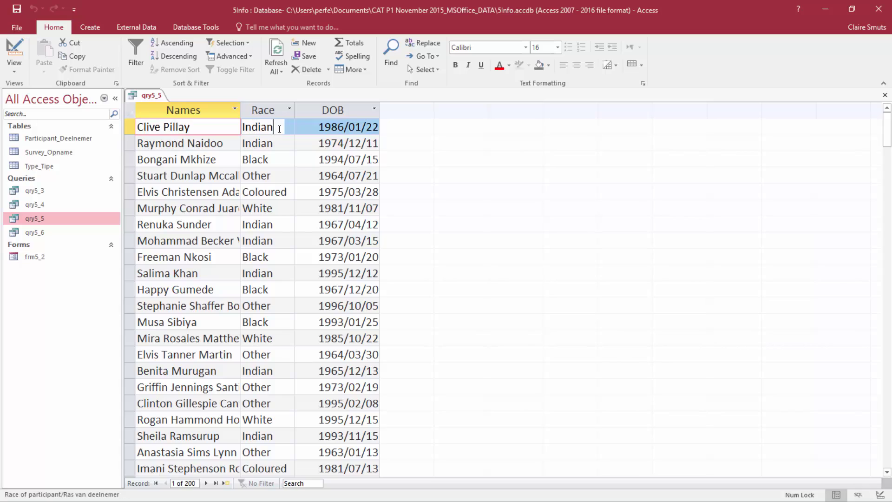
{"action": "double_click", "coordinate": [279, 129]}
{"action": "key", "text": "ctrl+c"}
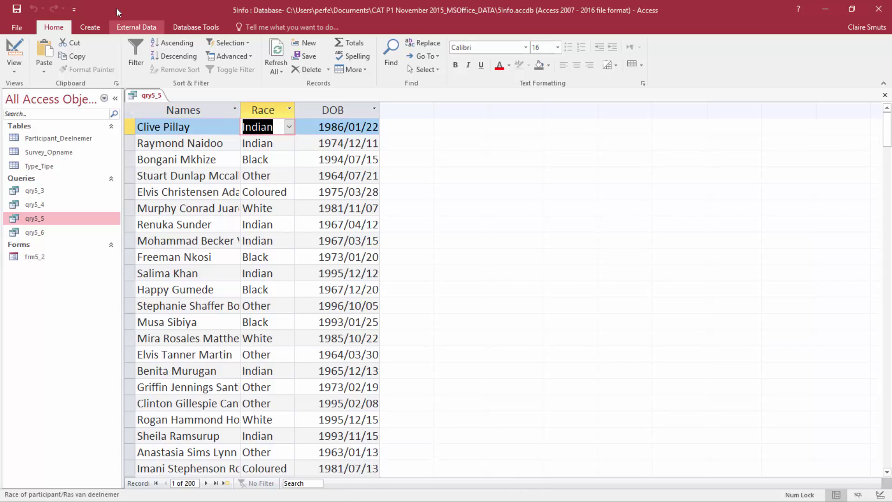
{"action": "left_click", "coordinate": [14, 51]}
{"action": "left_click", "coordinate": [296, 337]}
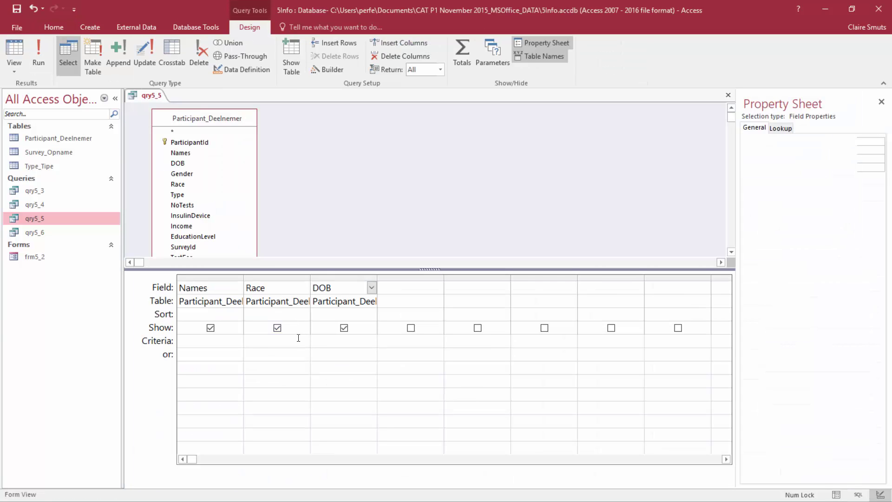
{"action": "key", "text": "ctrl+v"}
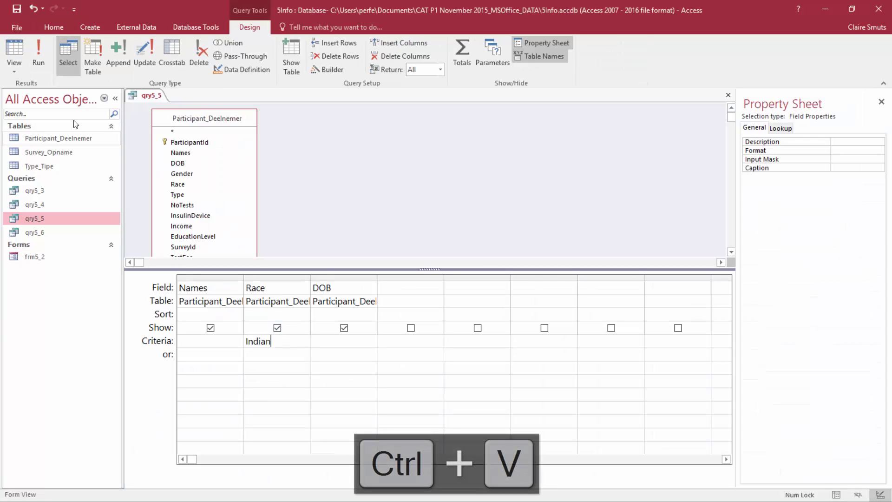
{"action": "left_click", "coordinate": [14, 51]}
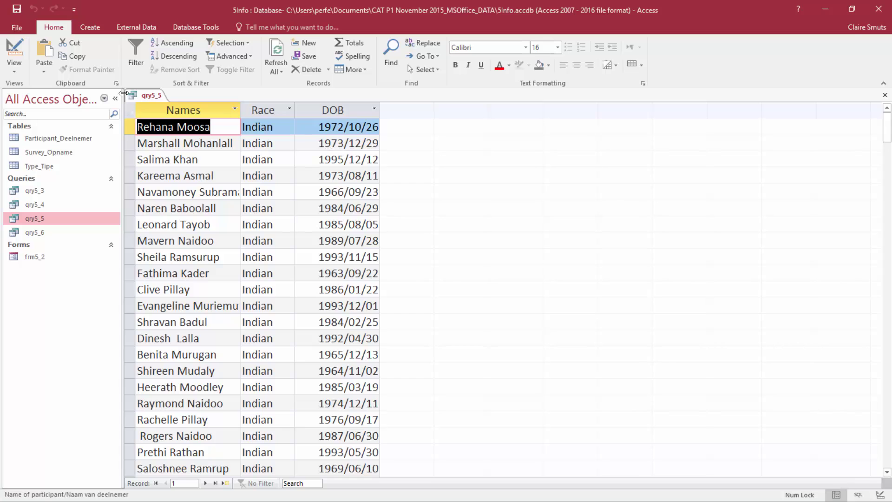
{"action": "left_click", "coordinate": [14, 51]}
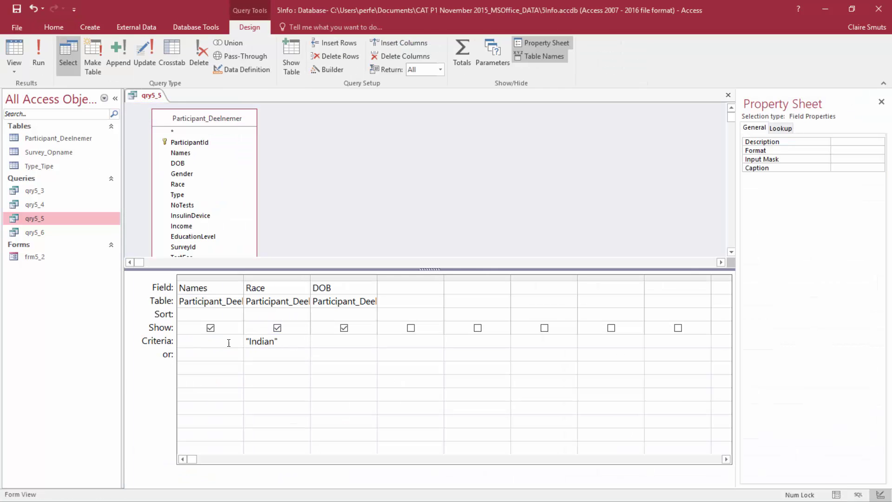
{"action": "left_click", "coordinate": [20, 55]}
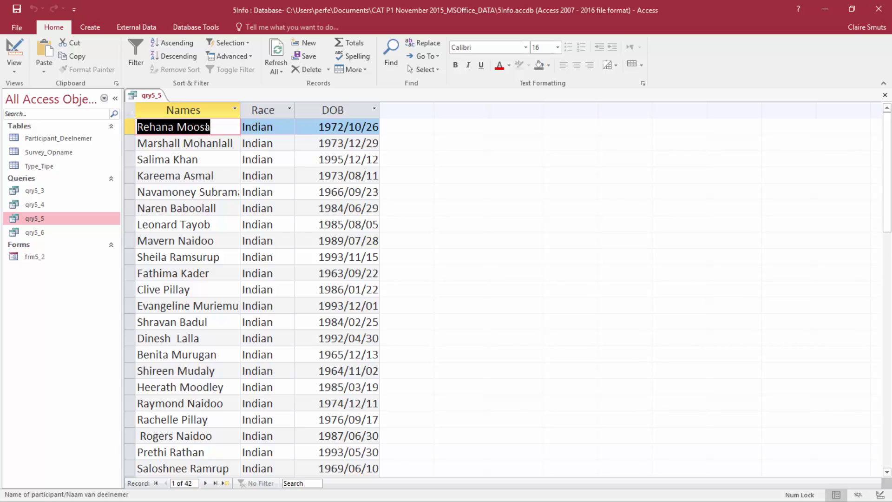
Hide the Race field from the results of qry5_5, check the datasheet and close the query
{"action": "left_click", "coordinate": [172, 111]}
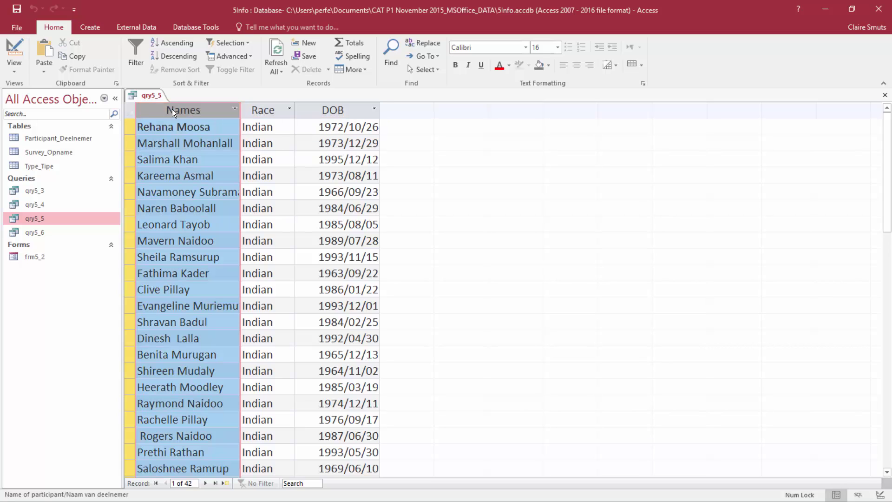
{"action": "left_click", "coordinate": [339, 109]}
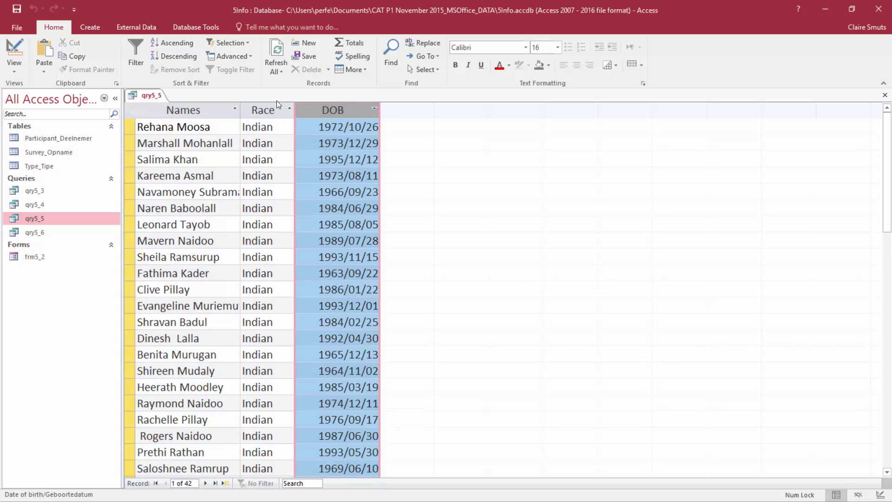
{"action": "left_click", "coordinate": [13, 50]}
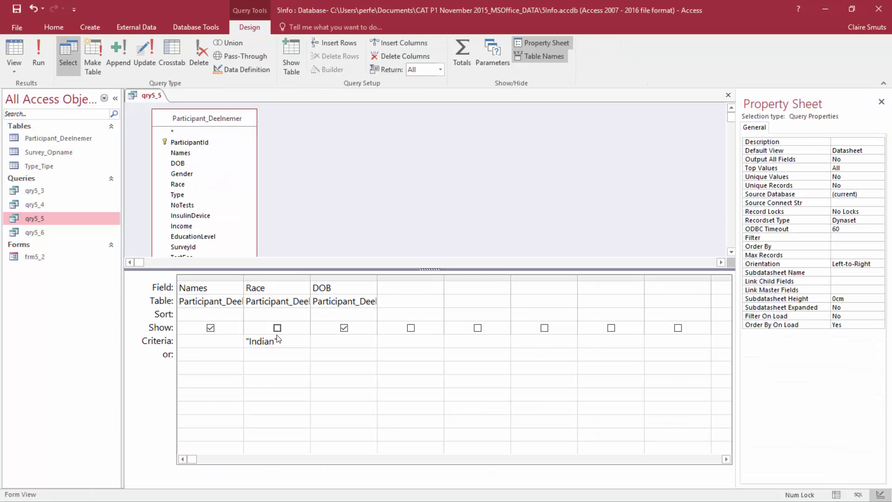
{"action": "left_click", "coordinate": [277, 328]}
{"action": "left_click", "coordinate": [14, 50]}
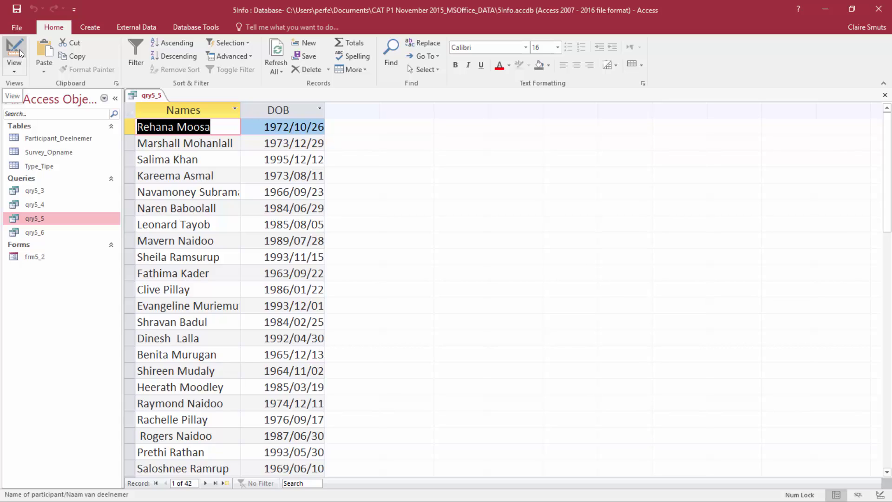
{"action": "left_click", "coordinate": [885, 94]}
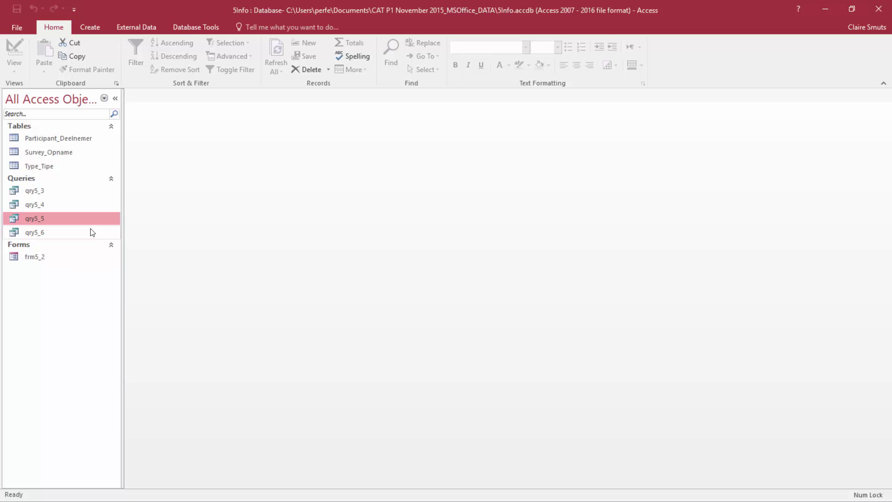
Open qry5_6 and examine its NoTests and TestFee columns
{"action": "double_click", "coordinate": [38, 234]}
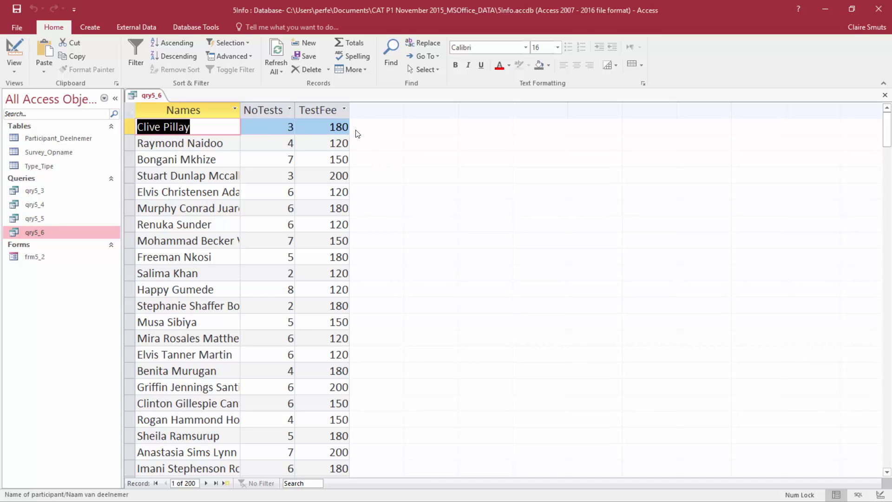
{"action": "left_click_drag", "start_coordinate": [322, 112], "coordinate": [266, 115]}
{"action": "left_click", "coordinate": [321, 110]}
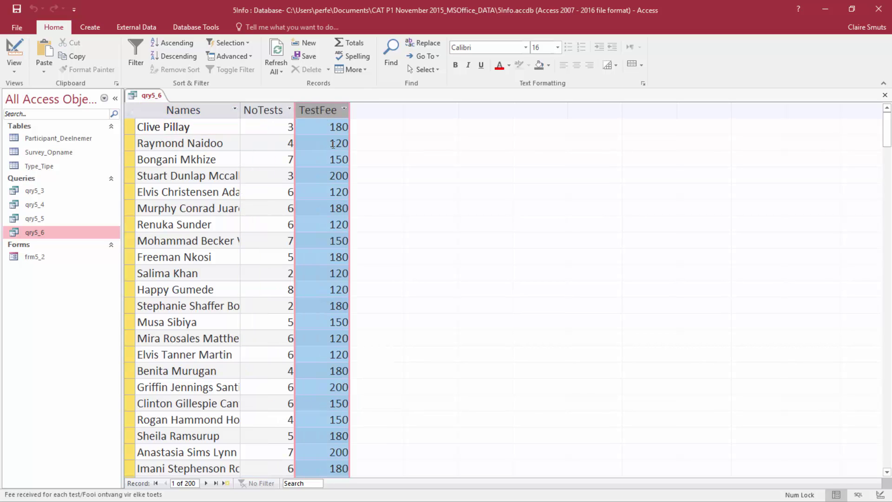
{"action": "left_click_drag", "start_coordinate": [327, 110], "coordinate": [266, 112]}
{"action": "left_click", "coordinate": [319, 110]}
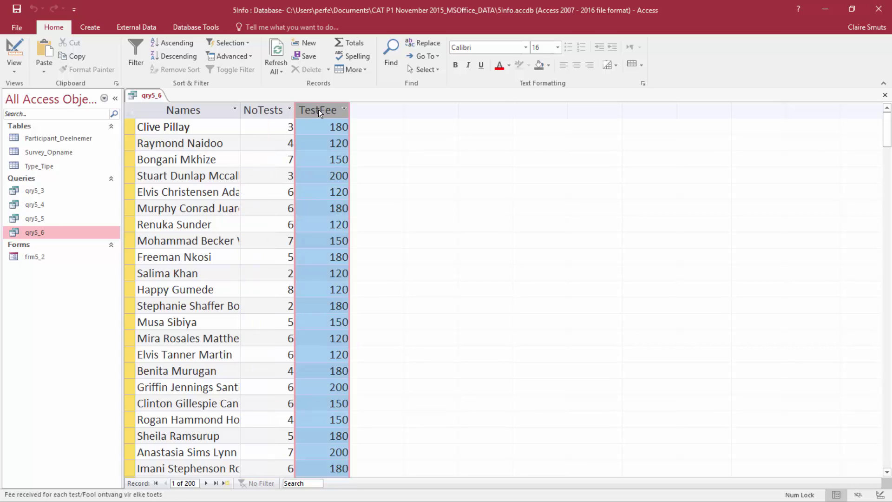
Open the Zoom editor for the empty fourth field in the design of qry5_6, using Tahoma Regular 12 as its font
{"action": "left_click", "coordinate": [14, 49]}
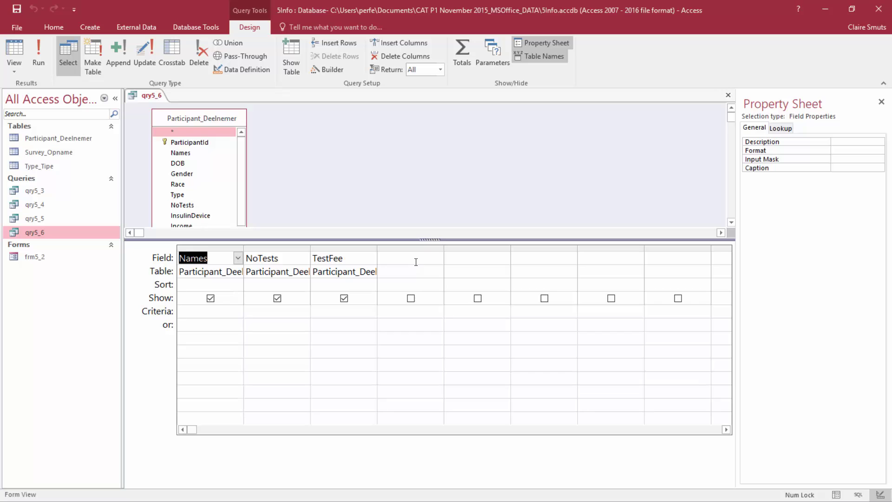
{"action": "left_click", "coordinate": [416, 262]}
{"action": "right_click", "coordinate": [415, 260]}
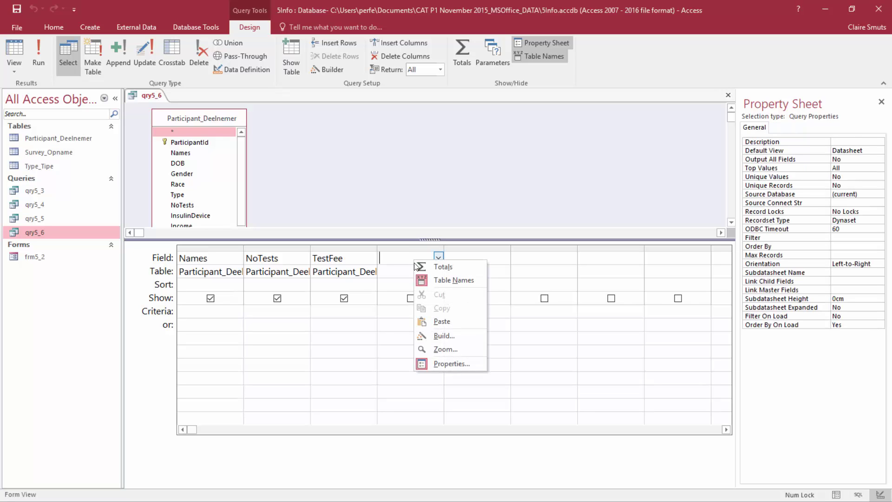
{"action": "left_click", "coordinate": [438, 350]}
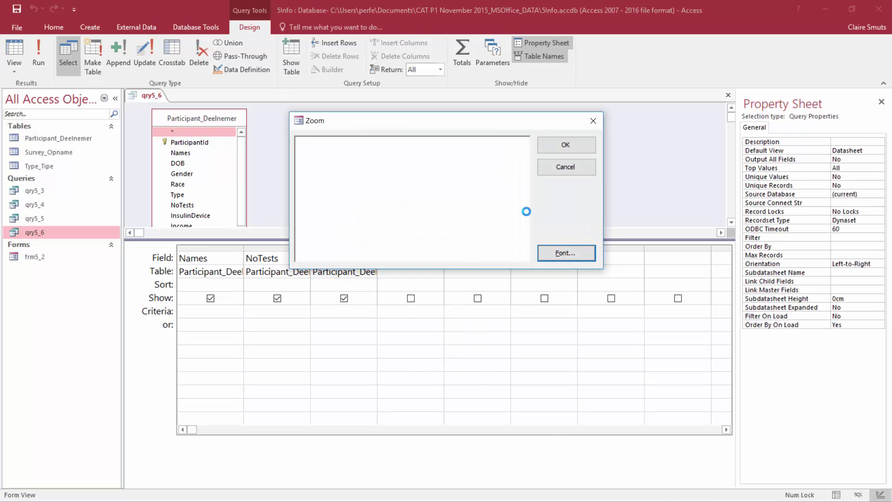
{"action": "left_click", "coordinate": [520, 277]}
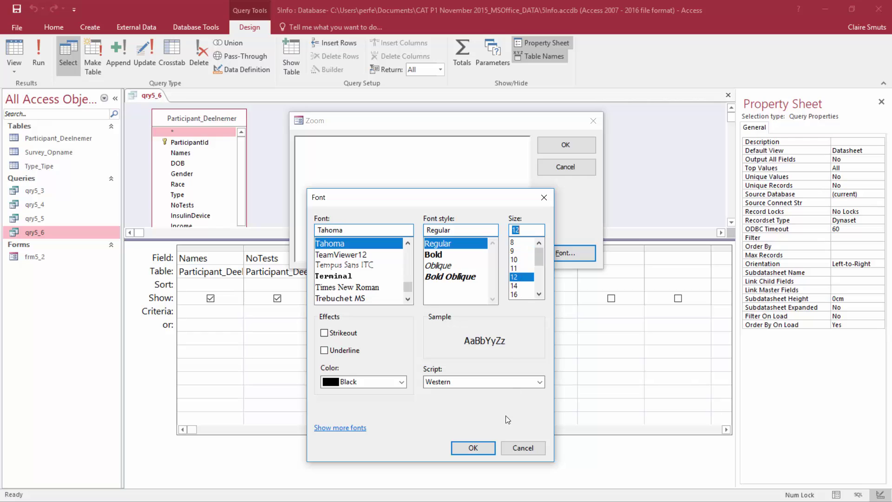
{"action": "left_click", "coordinate": [486, 447]}
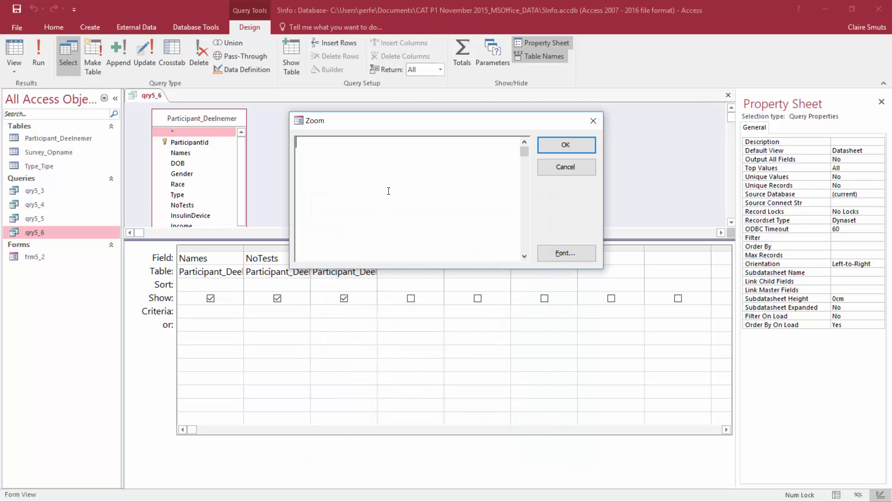
Enter the calculated field Paid: NoTests*TestFee in the Zoom editor and apply it to qry5_6
{"action": "type", "text": "Paid:"}
{"action": "left_click_drag", "start_coordinate": [405, 129], "coordinate": [443, 98]}
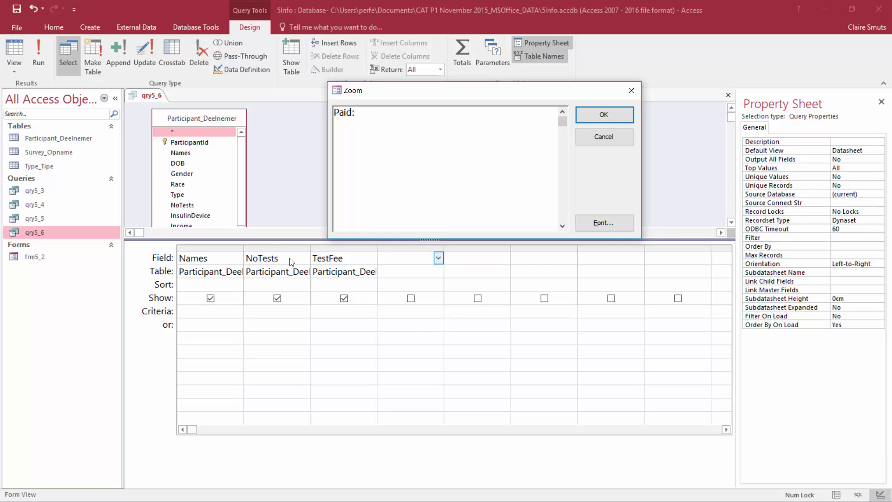
{"action": "type", "text": "NoTests*TestFee"}
{"action": "left_click", "coordinate": [604, 114]}
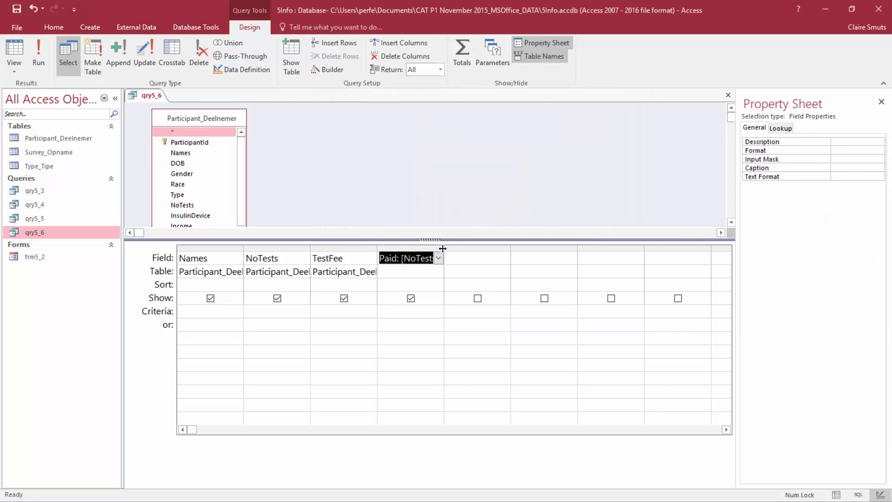
Widen the Paid column in the design of qry5_6 and examine the Names, NoTests and Paid columns in the datasheet
{"action": "left_click_drag", "start_coordinate": [443, 249], "coordinate": [496, 248]}
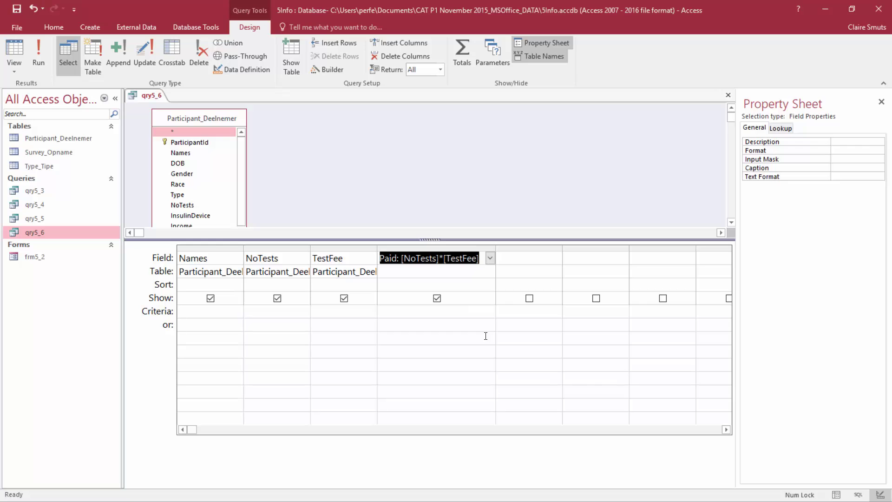
{"action": "left_click", "coordinate": [14, 54]}
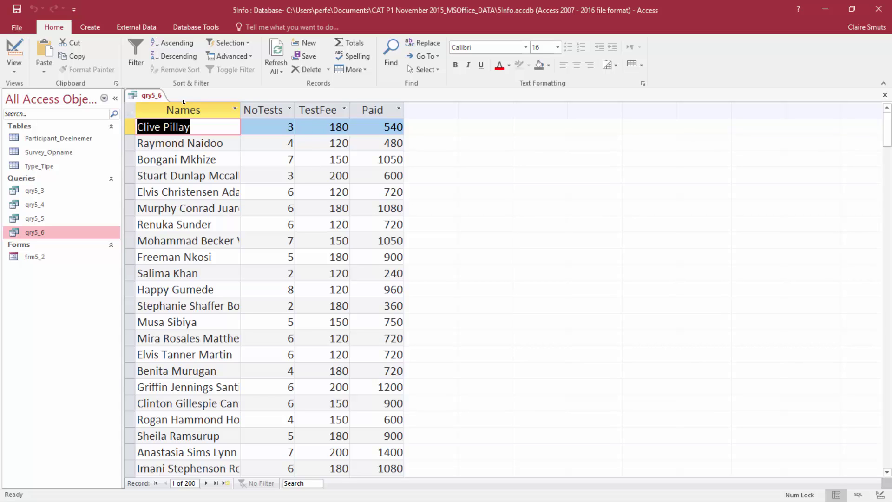
{"action": "left_click", "coordinate": [167, 107]}
{"action": "left_click", "coordinate": [263, 110]}
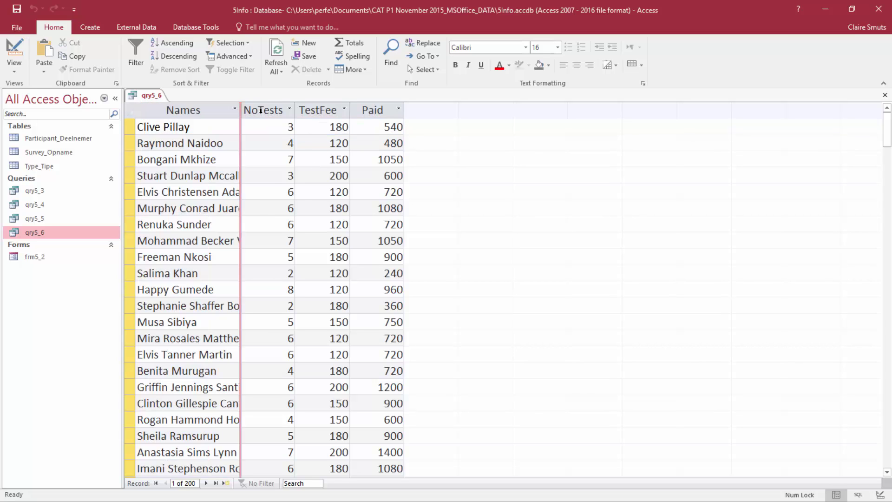
{"action": "left_click", "coordinate": [387, 111]}
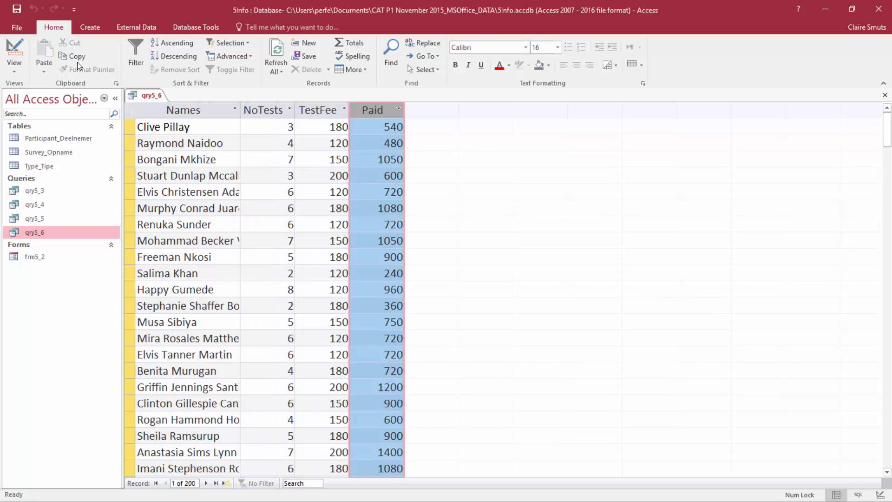
Hide the TestFee field from the results of qry5_6, check the datasheet and close the query
{"action": "left_click", "coordinate": [14, 48]}
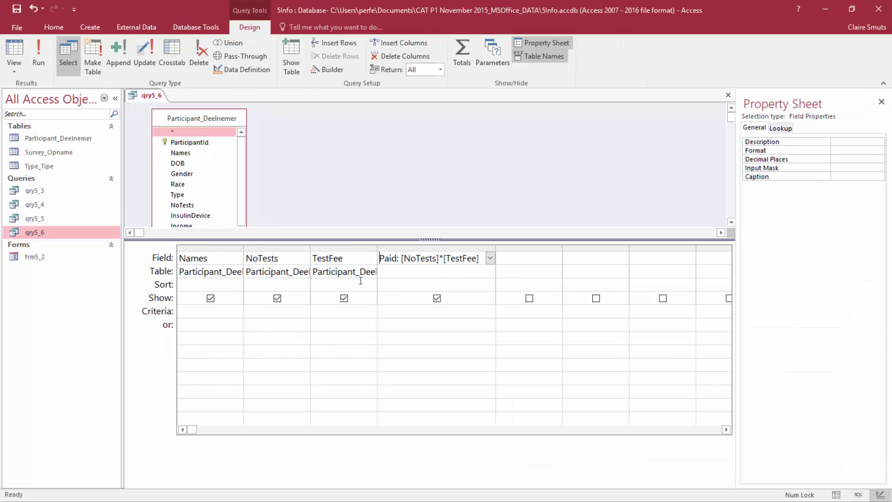
{"action": "left_click", "coordinate": [344, 299]}
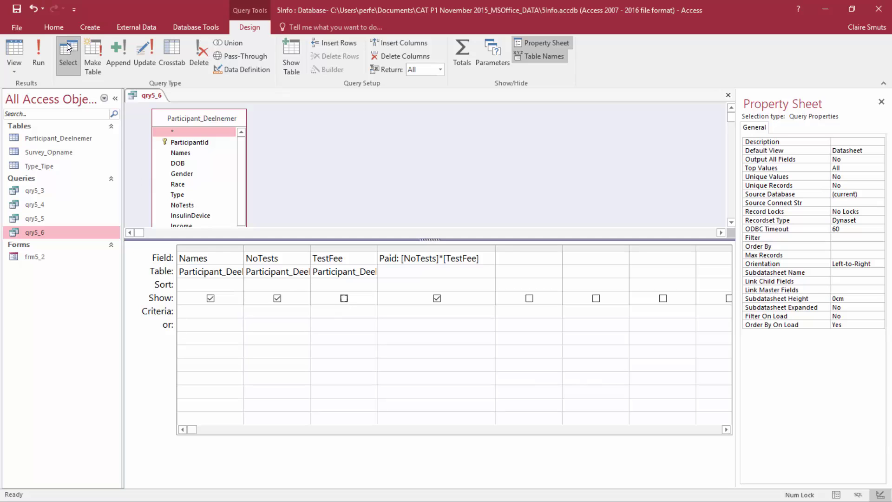
{"action": "left_click", "coordinate": [15, 50]}
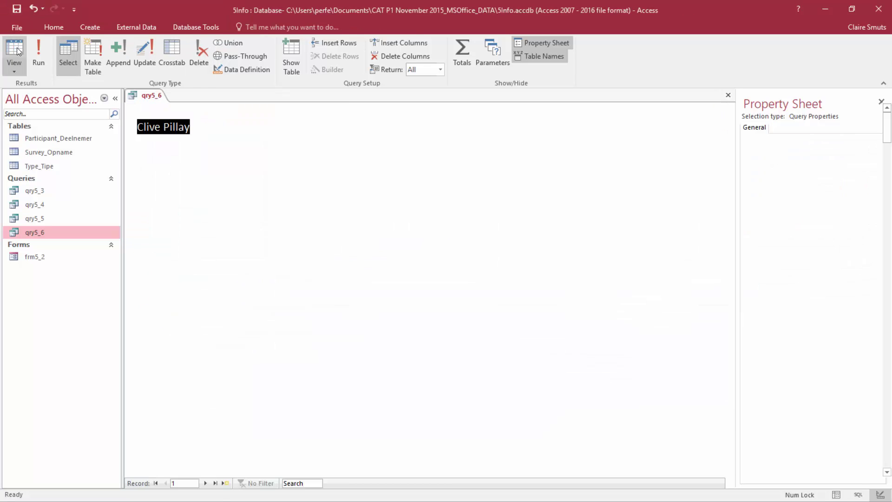
{"action": "left_click", "coordinate": [885, 95]}
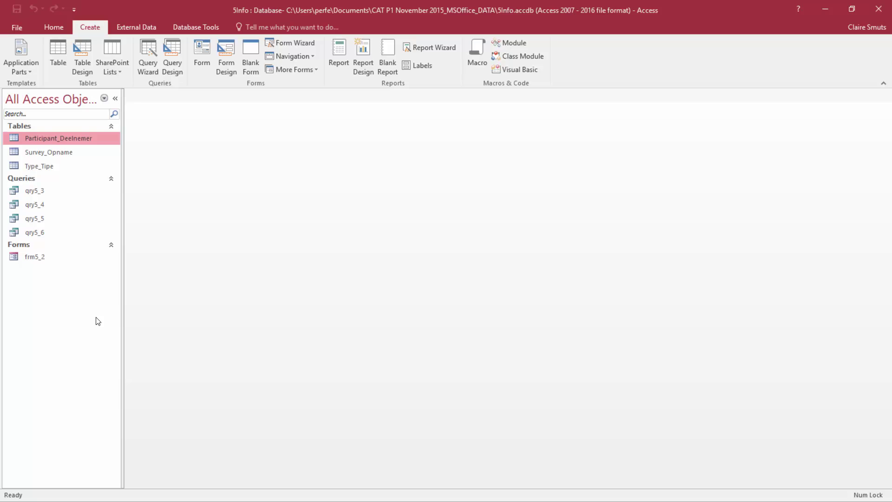
Start the Report Wizard with the Participant_Deelnemer table as the report's source
{"action": "left_click", "coordinate": [63, 232]}
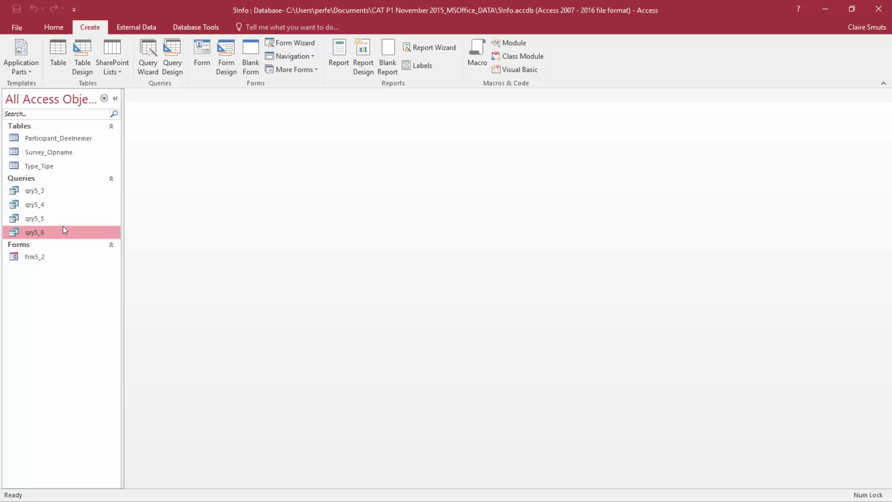
{"action": "left_click", "coordinate": [69, 140]}
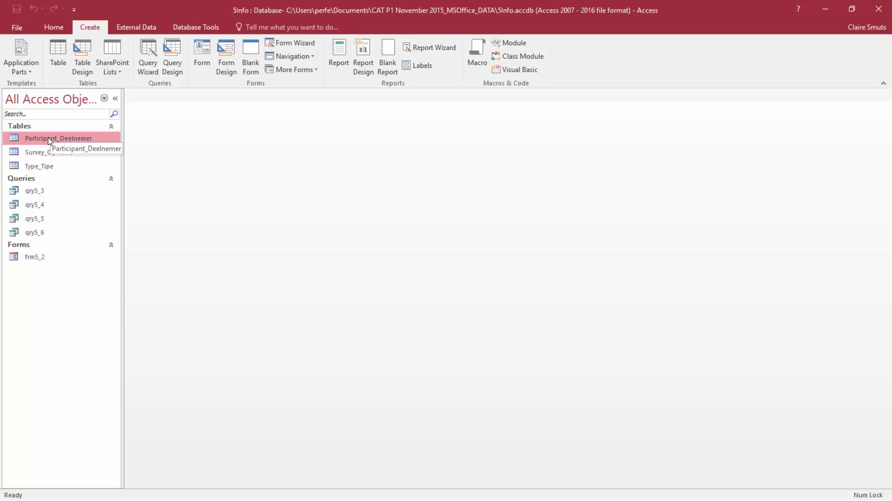
{"action": "left_click", "coordinate": [431, 47]}
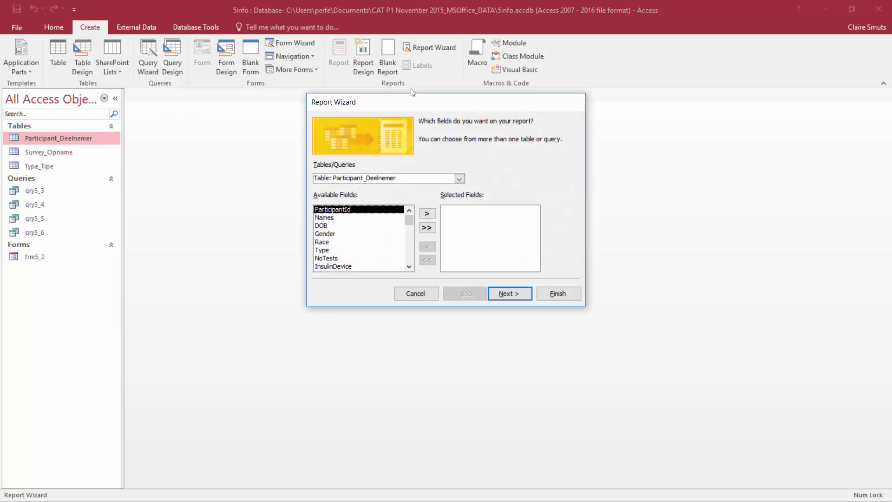
{"action": "left_click", "coordinate": [460, 179]}
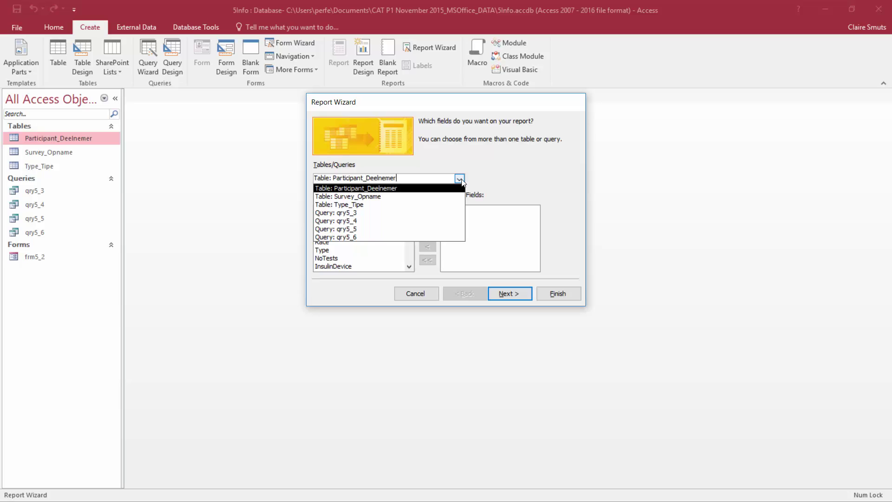
{"action": "left_click", "coordinate": [460, 179]}
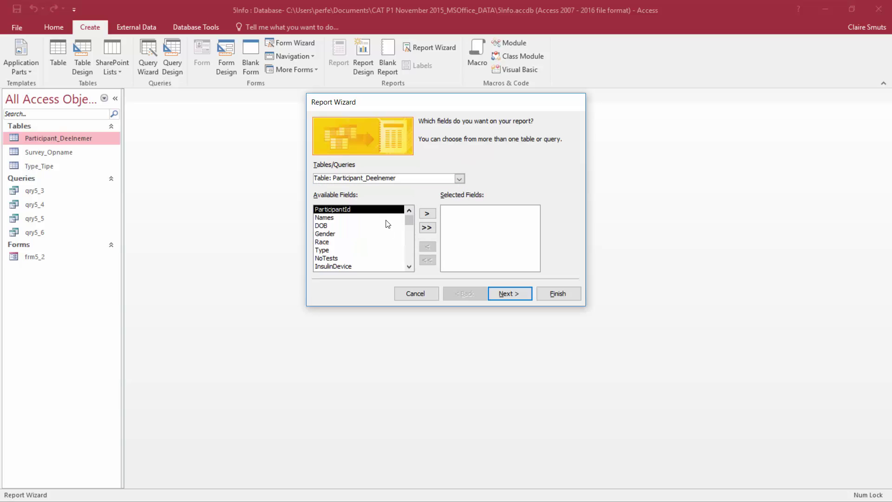
Add the fields EducationLevel, Type, Names, Race and NoTests to the report in that order and continue to the grouping options
{"action": "scroll", "coordinate": [372, 232], "scroll_direction": "down", "scroll_amount": 2}
{"action": "left_click", "coordinate": [349, 251]}
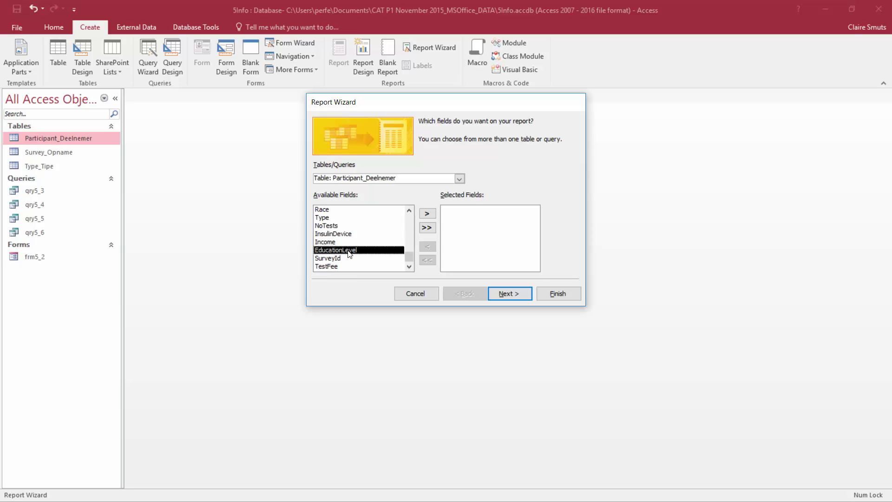
{"action": "left_click", "coordinate": [427, 213]}
{"action": "scroll", "coordinate": [345, 247], "scroll_direction": "up", "scroll_amount": 1}
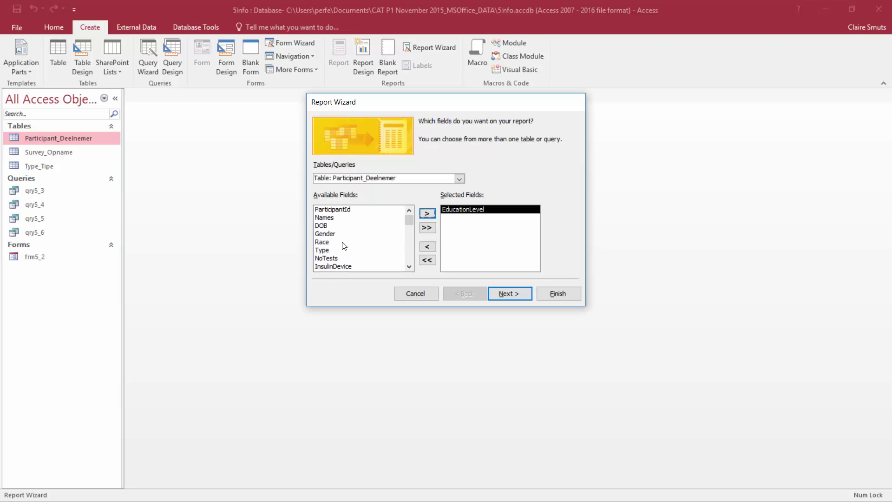
{"action": "left_click", "coordinate": [331, 250]}
{"action": "left_click", "coordinate": [427, 213]}
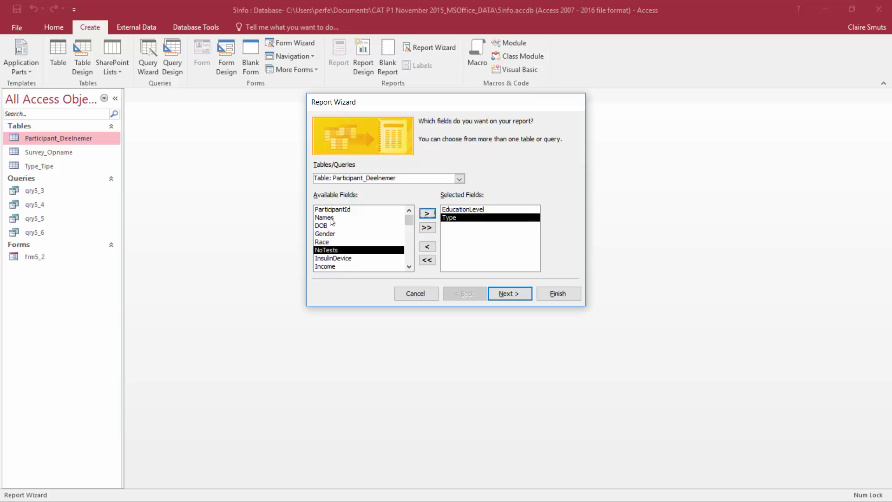
{"action": "left_click", "coordinate": [331, 218]}
{"action": "left_click", "coordinate": [428, 214]}
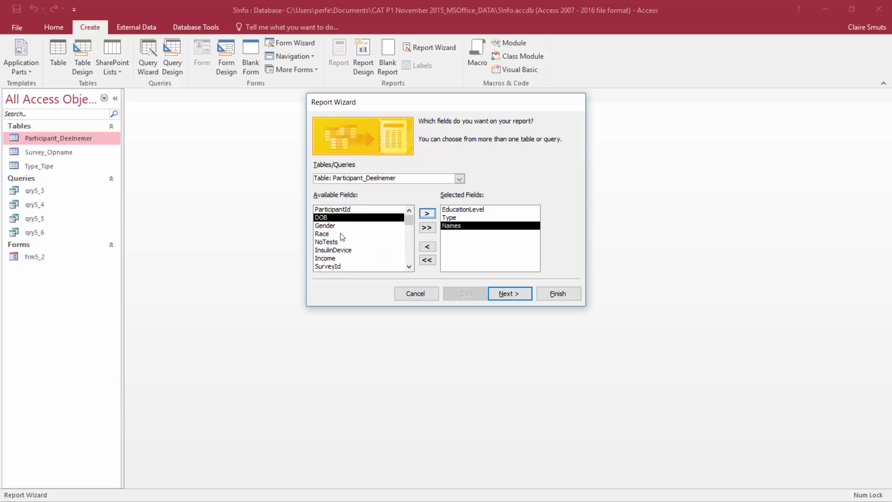
{"action": "left_click", "coordinate": [341, 234]}
{"action": "left_click", "coordinate": [427, 213]}
{"action": "left_click", "coordinate": [427, 214]}
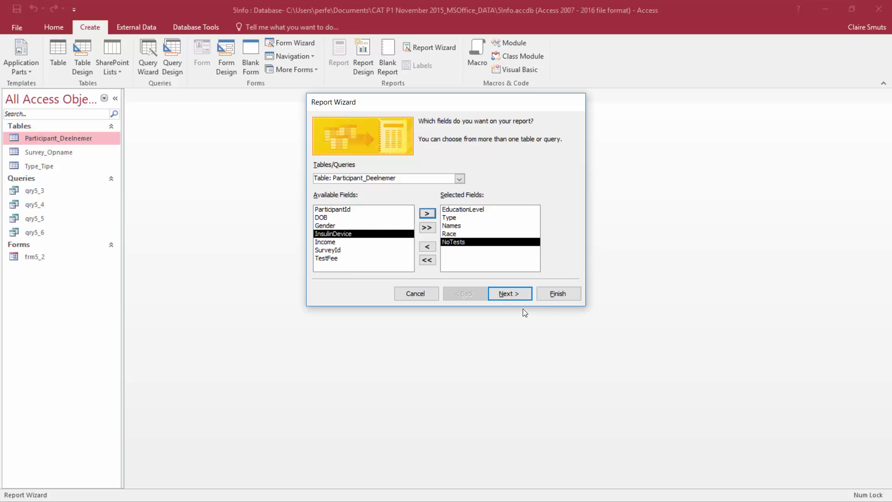
{"action": "left_click", "coordinate": [517, 292]}
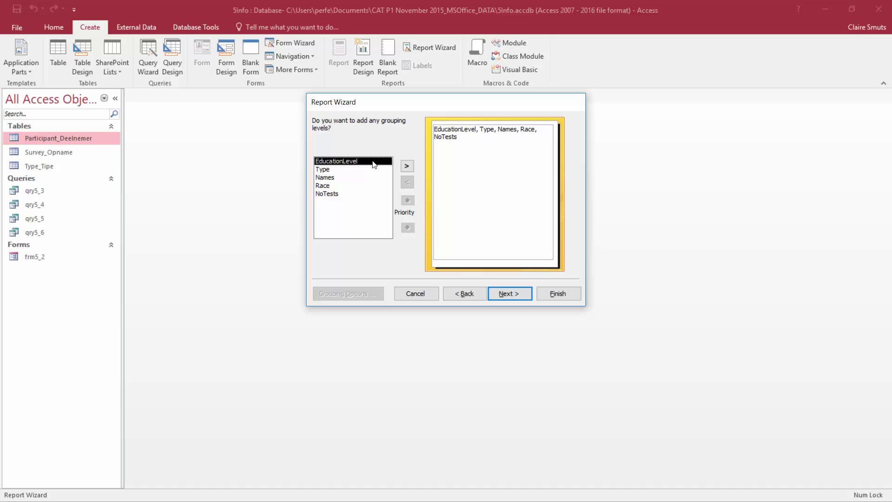
Group the report by EducationLevel and, within it, by Type
{"action": "left_click", "coordinate": [406, 166]}
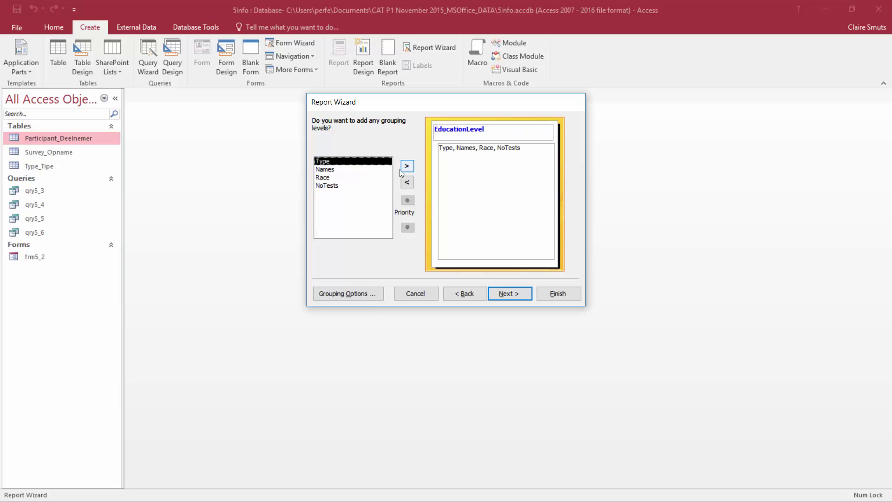
{"action": "left_click", "coordinate": [406, 168]}
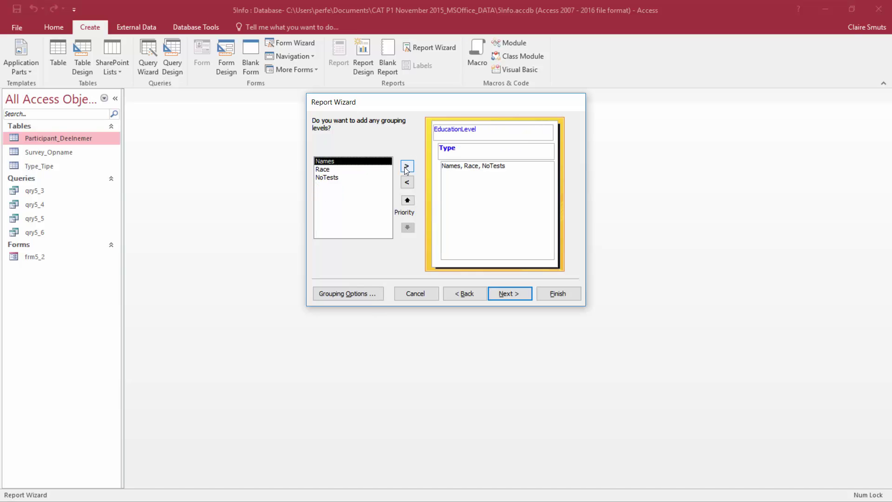
{"action": "left_click", "coordinate": [525, 292]}
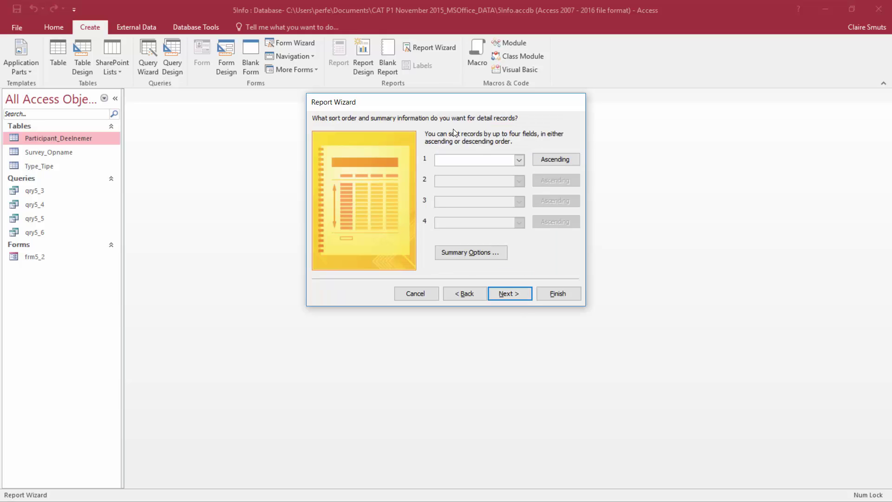
Finish the report as rpt5_7 without sorting, in Stepped layout and Portrait orientation, and leave its print preview for the design
{"action": "left_click", "coordinate": [516, 293]}
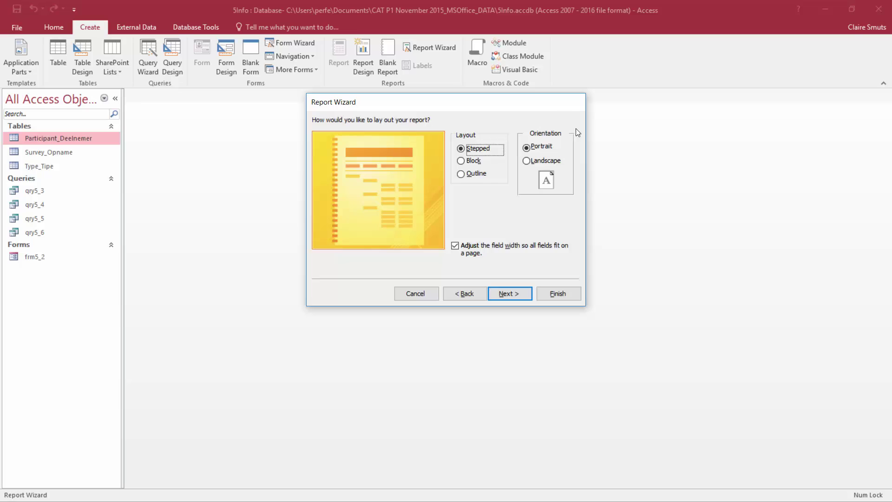
{"action": "left_click", "coordinate": [523, 294]}
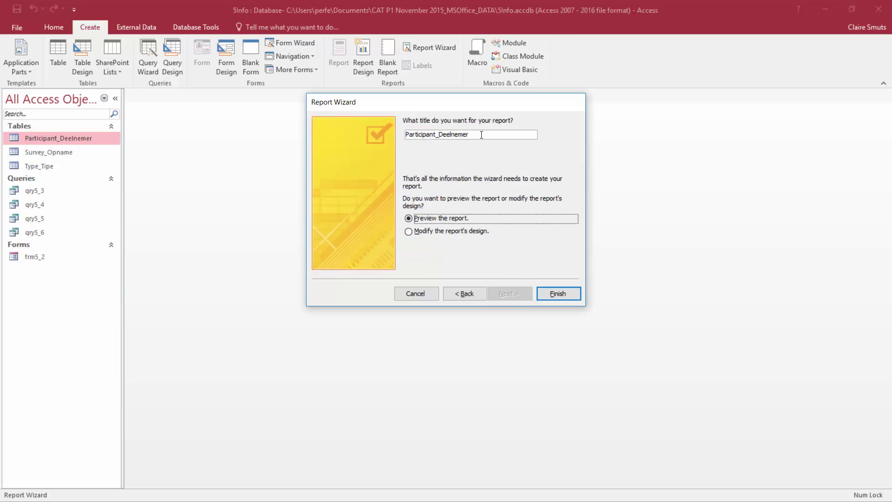
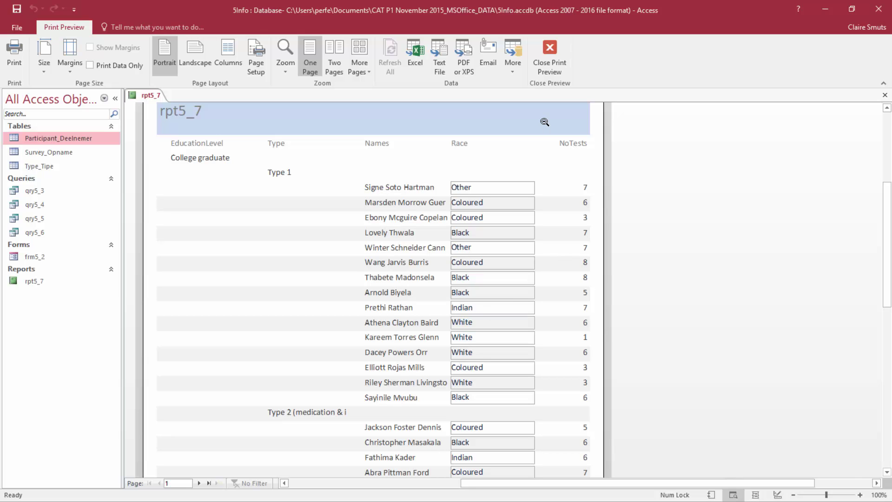
{"action": "left_click", "coordinate": [553, 53]}
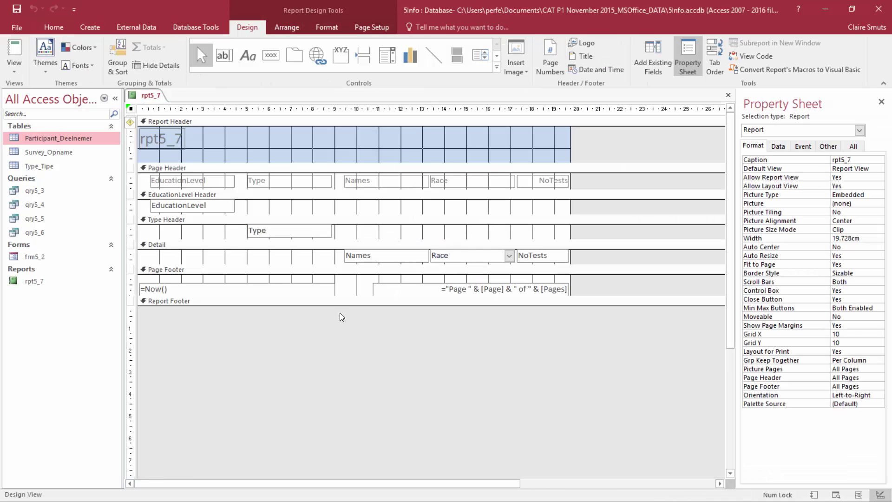
{"action": "left_click", "coordinate": [223, 56]}
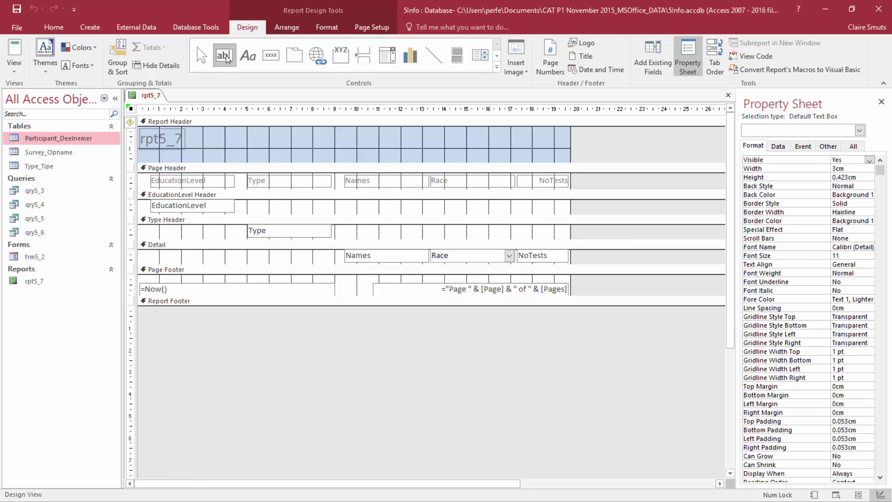
{"action": "left_click", "coordinate": [390, 226]}
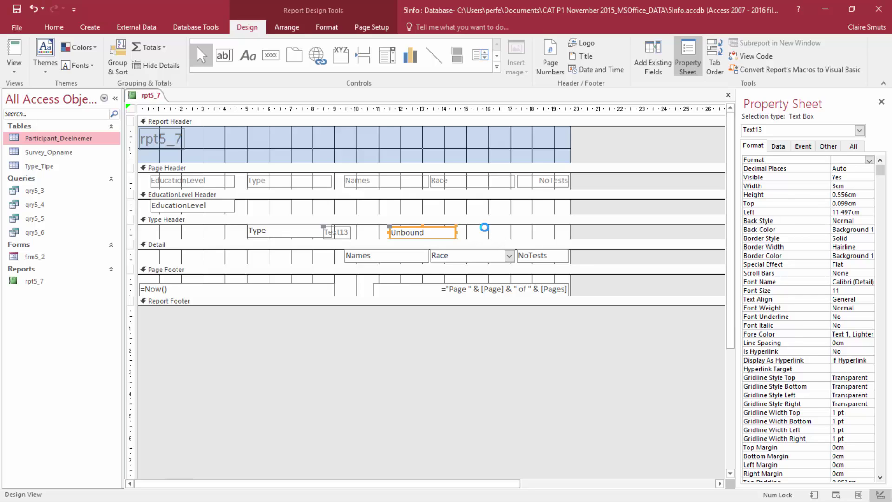
{"action": "key", "text": "ctrl+z"}
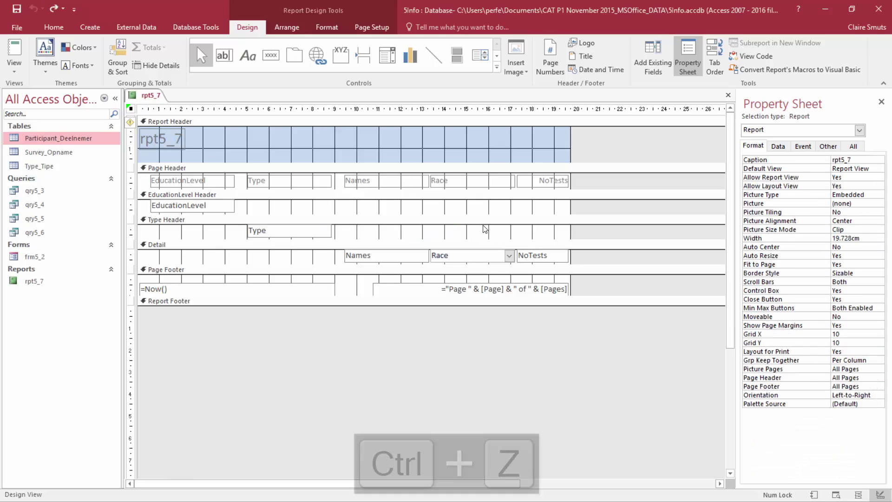
Add a Count Records total on Names to the Type group, shown as a subtotal in the group footer, and close the grouping settings
{"action": "left_click", "coordinate": [116, 55]}
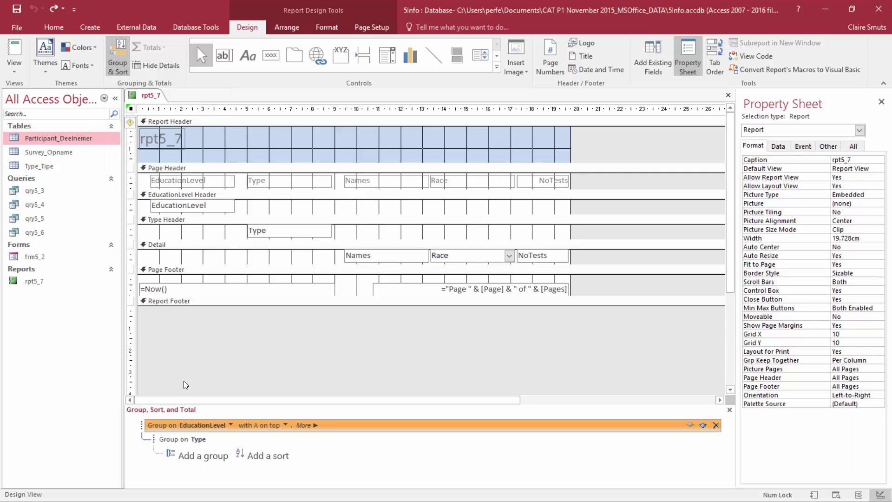
{"action": "left_click", "coordinate": [178, 440]}
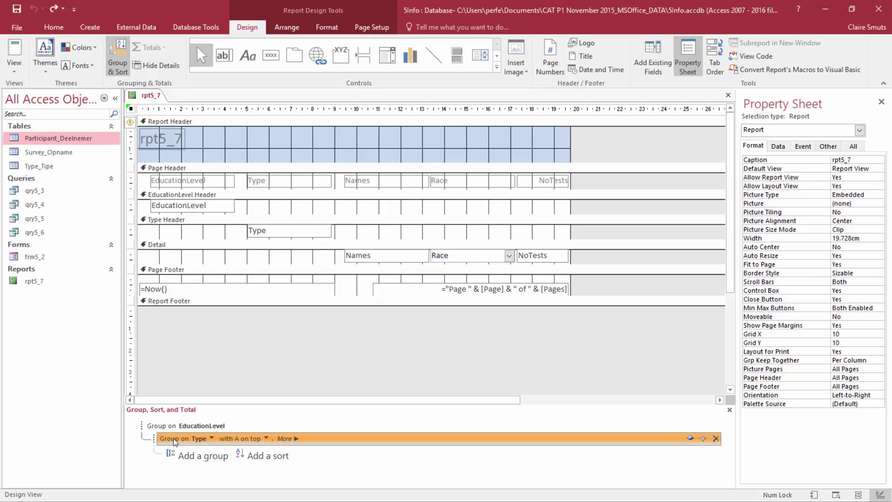
{"action": "left_click", "coordinate": [295, 438]}
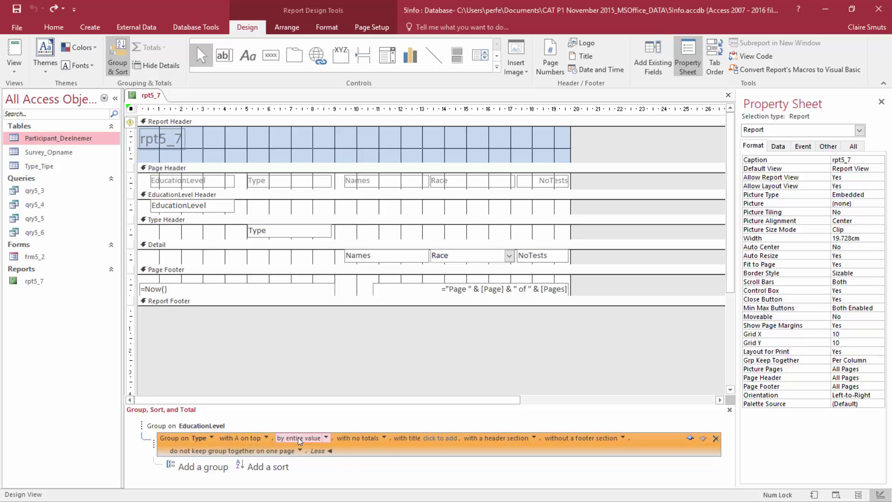
{"action": "left_click", "coordinate": [384, 438]}
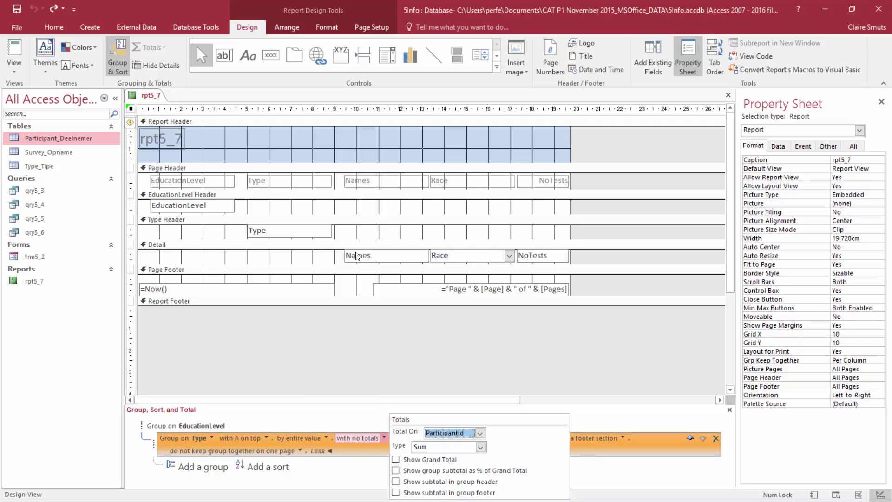
{"action": "left_click", "coordinate": [481, 434]}
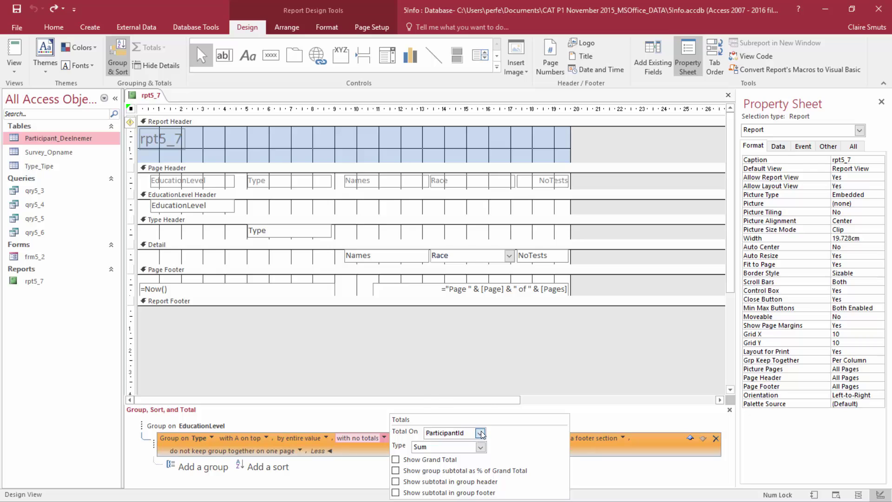
{"action": "left_click", "coordinate": [466, 348]}
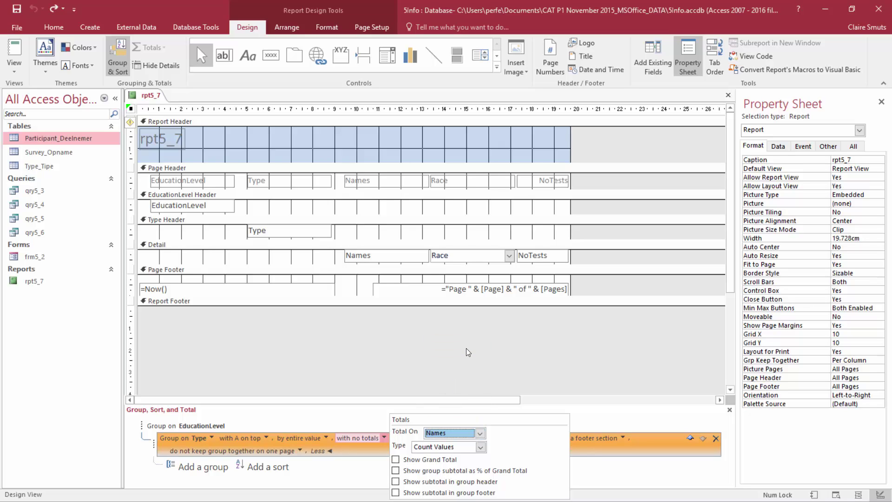
{"action": "left_click", "coordinate": [481, 447]}
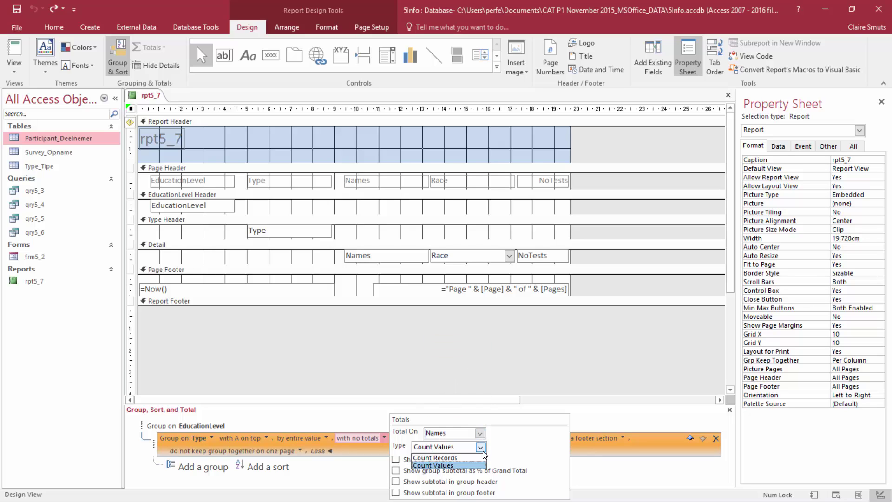
{"action": "left_click", "coordinate": [479, 458]}
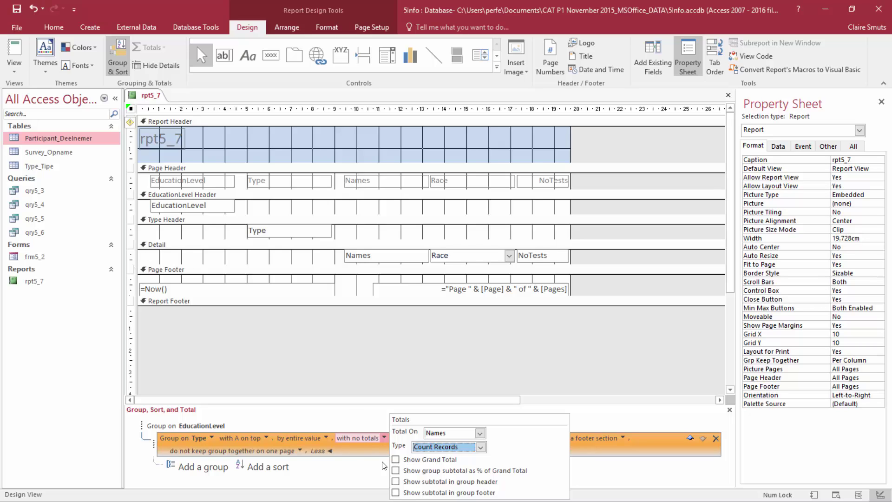
{"action": "left_click", "coordinate": [395, 492]}
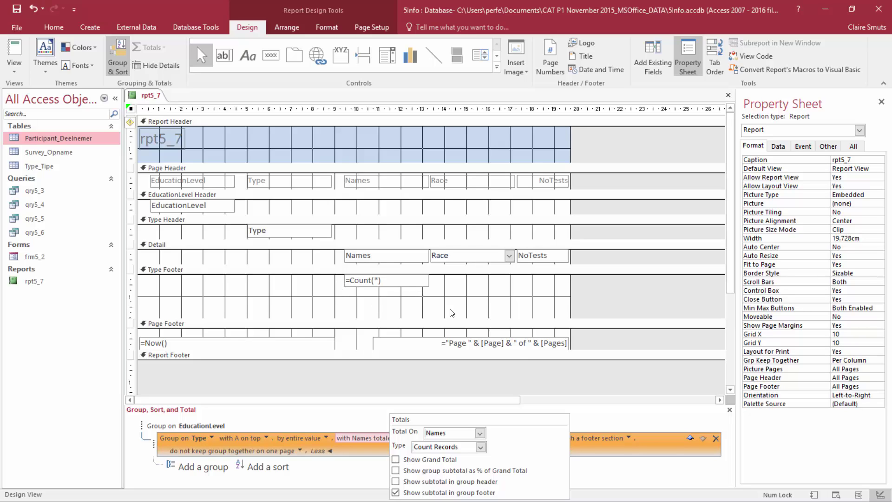
{"action": "left_click", "coordinate": [732, 411]}
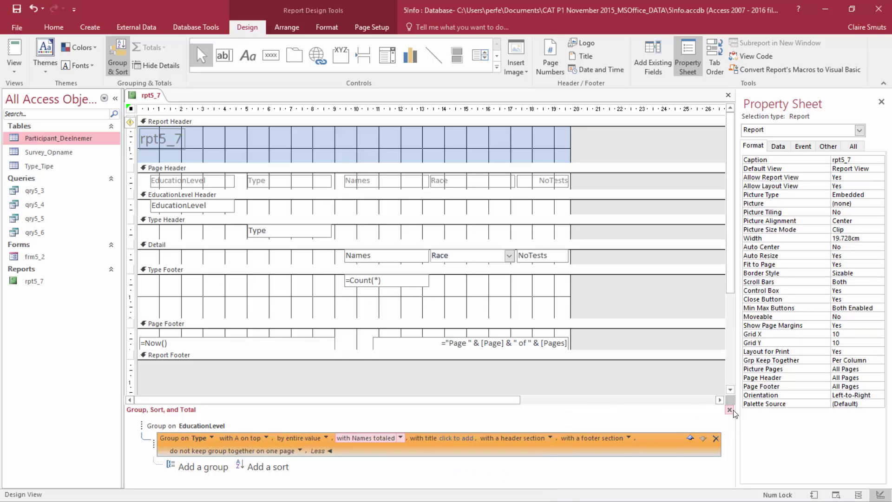
{"action": "left_click", "coordinate": [732, 411]}
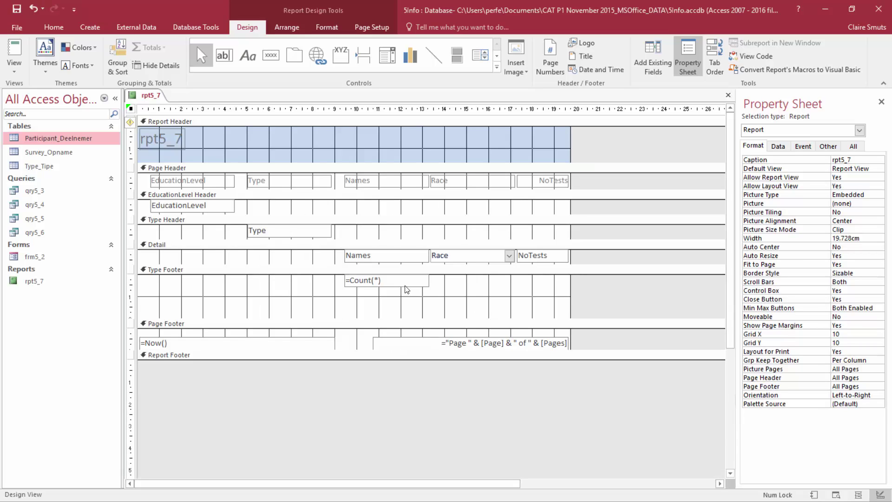
Add the label "Number of ppl" in the Type Footer in front of the count field
{"action": "left_click", "coordinate": [379, 308]}
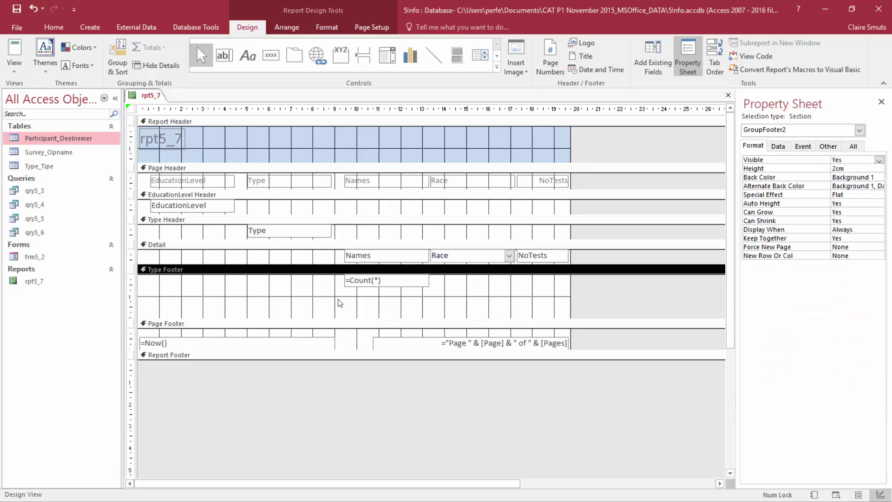
{"action": "left_click", "coordinate": [241, 54]}
{"action": "left_click", "coordinate": [274, 277]}
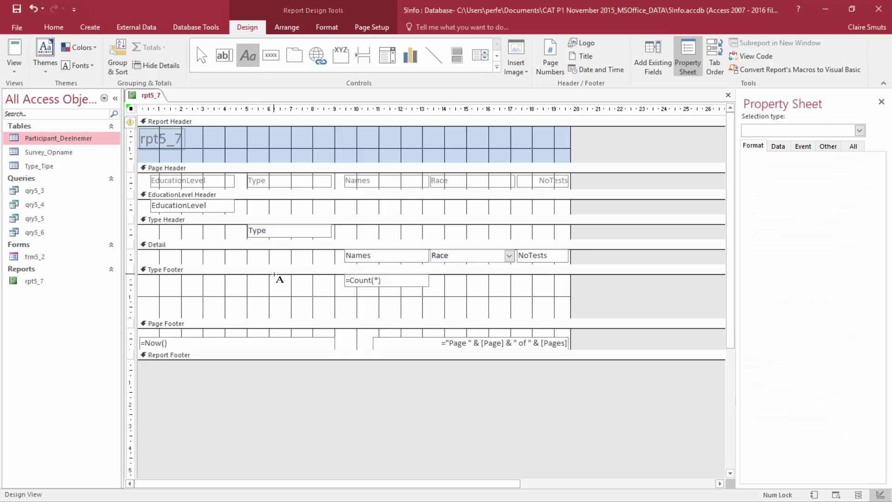
{"action": "type", "text": "Number of ppl"}
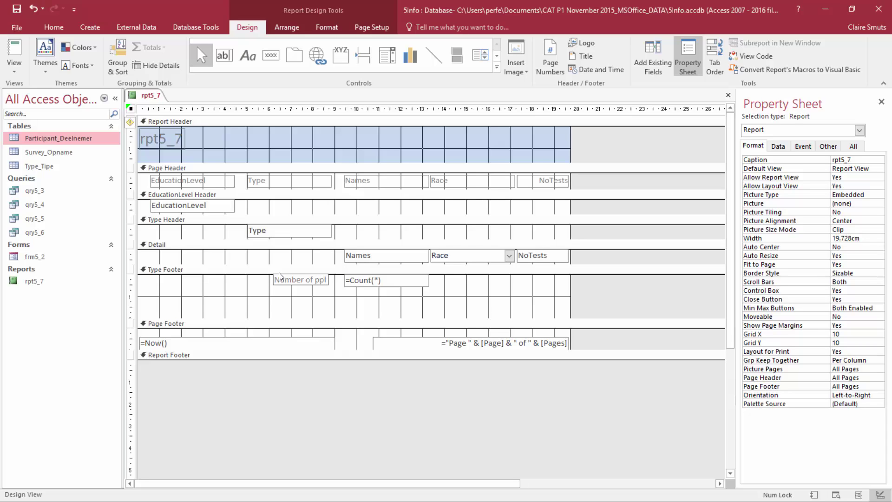
{"action": "left_click", "coordinate": [300, 300]}
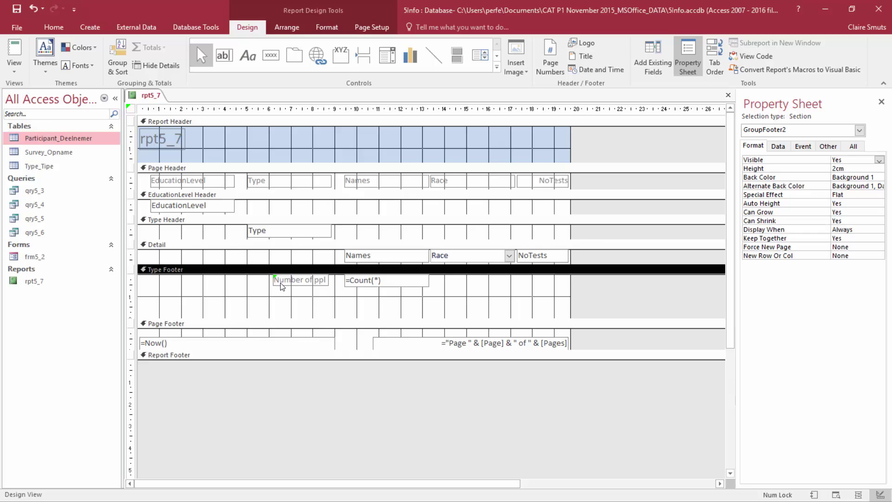
Resolve the new label's error by associating it with the AccessTotalsNames control
{"action": "left_click", "coordinate": [281, 287]}
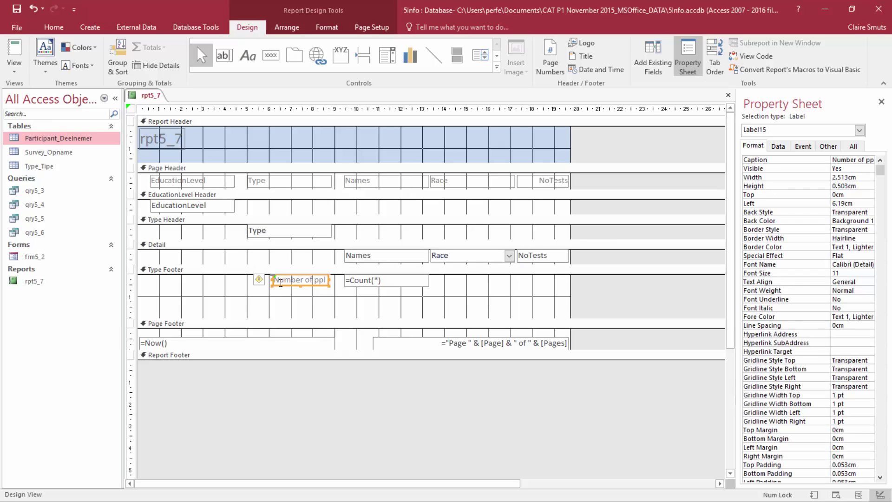
{"action": "left_click", "coordinate": [261, 281]}
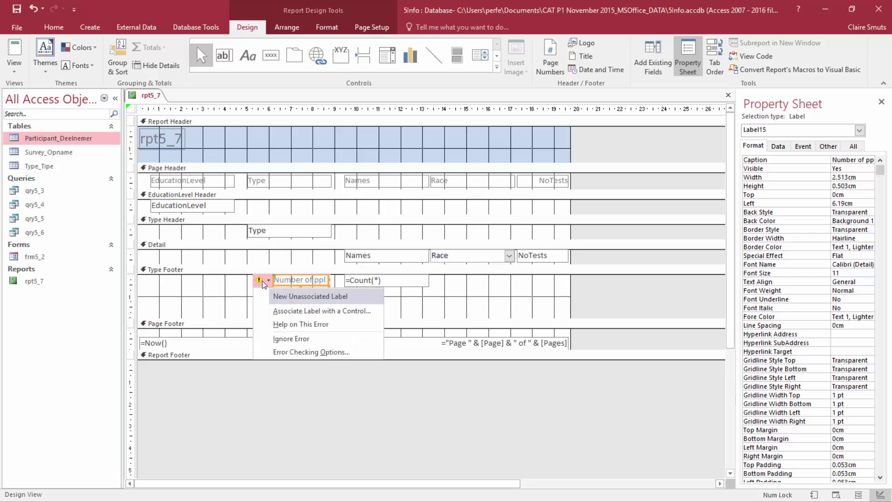
{"action": "left_click", "coordinate": [281, 311]}
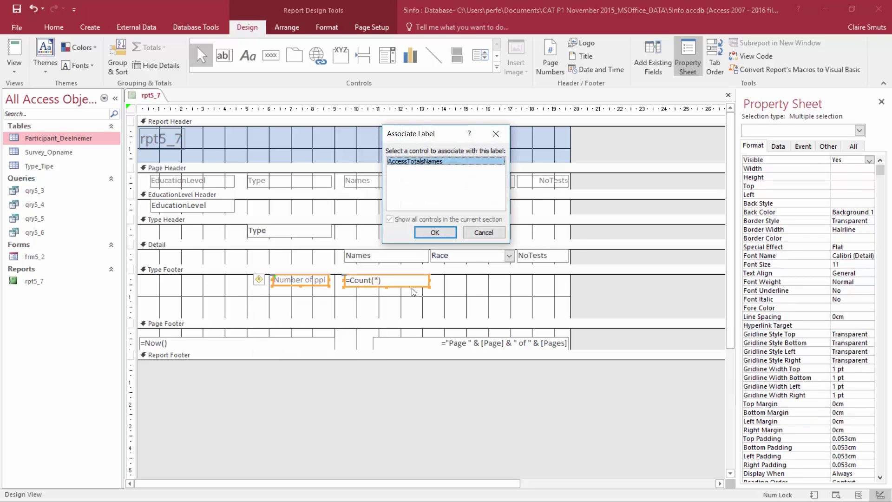
{"action": "left_click", "coordinate": [439, 234]}
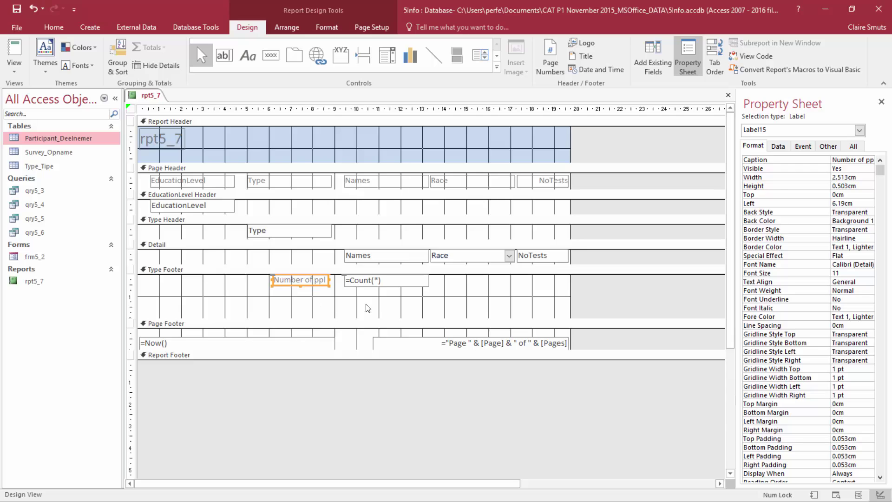
{"action": "left_click", "coordinate": [402, 270]}
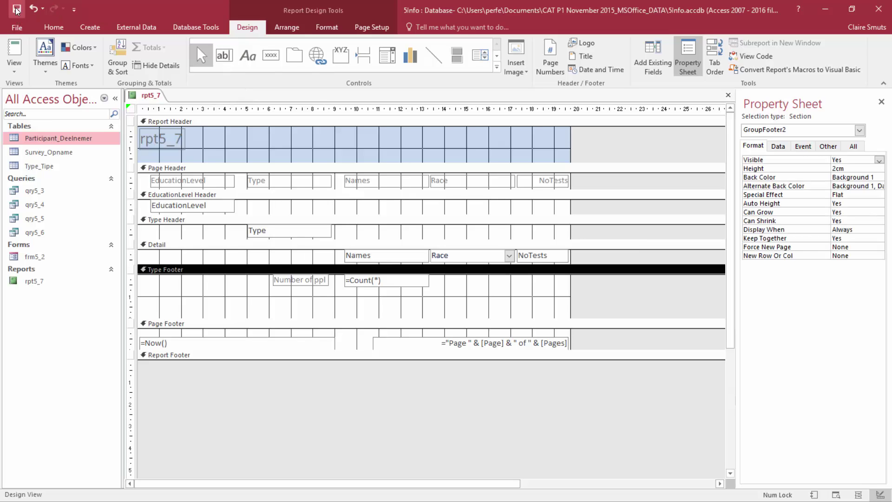
Check the count of people under the Type groups in Report View and close rpt5_7
{"action": "left_click", "coordinate": [15, 51]}
{"action": "scroll", "coordinate": [521, 237], "scroll_direction": "down", "scroll_amount": 3}
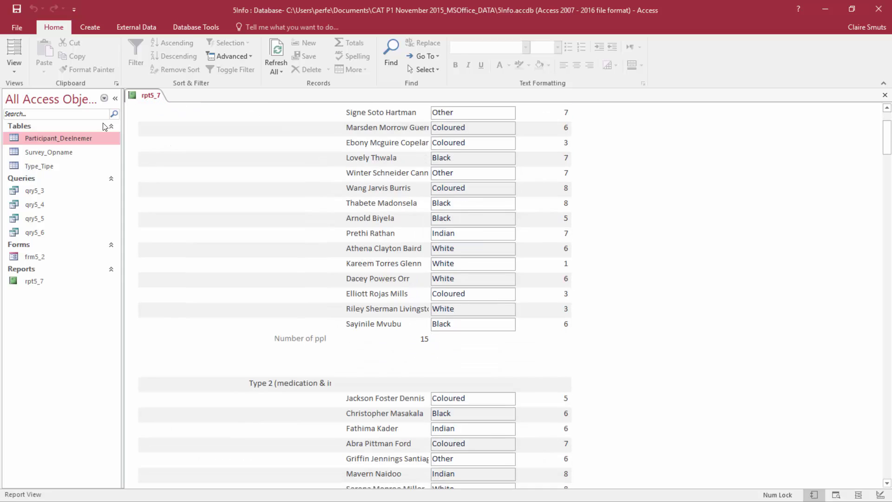
{"action": "left_click", "coordinate": [885, 94]}
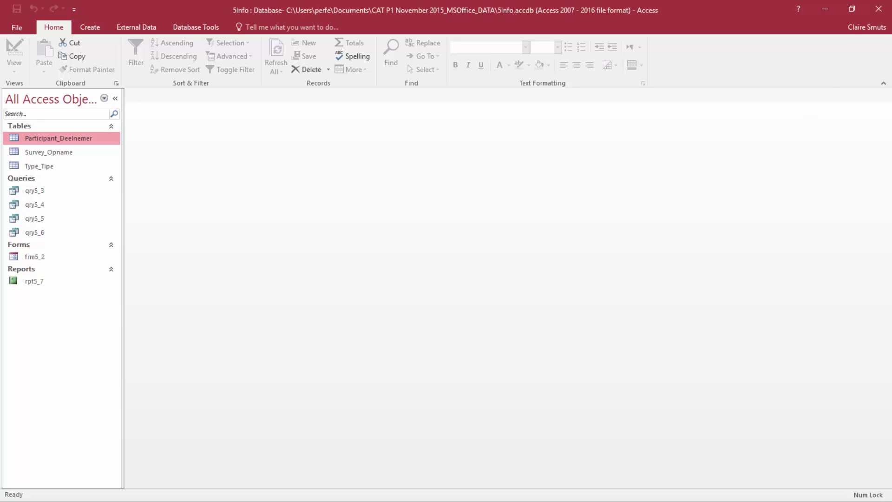